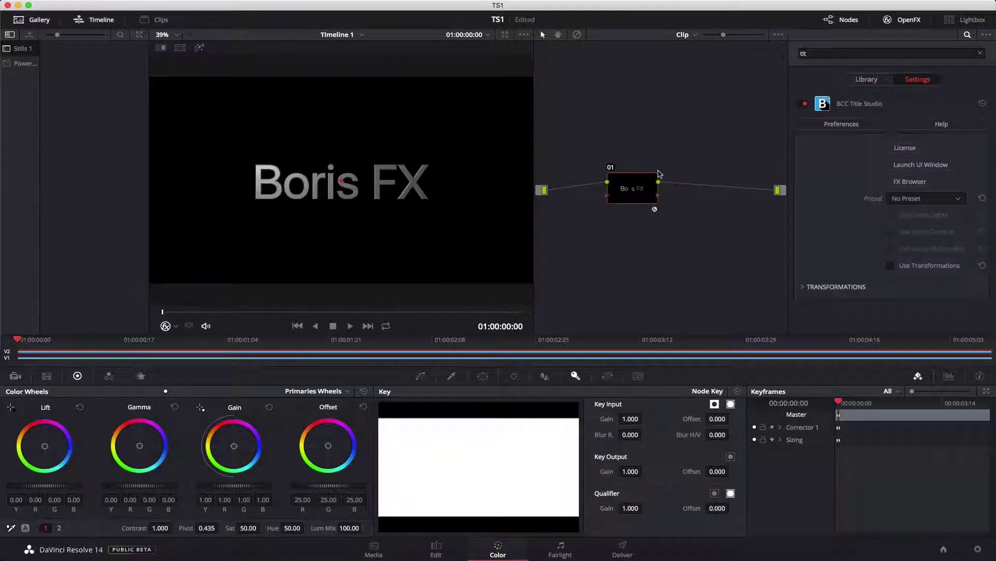
Route the title node's OFX alpha to a newly added alpha output, and launch the BCC Title Studio interface window
right_click(779, 214)
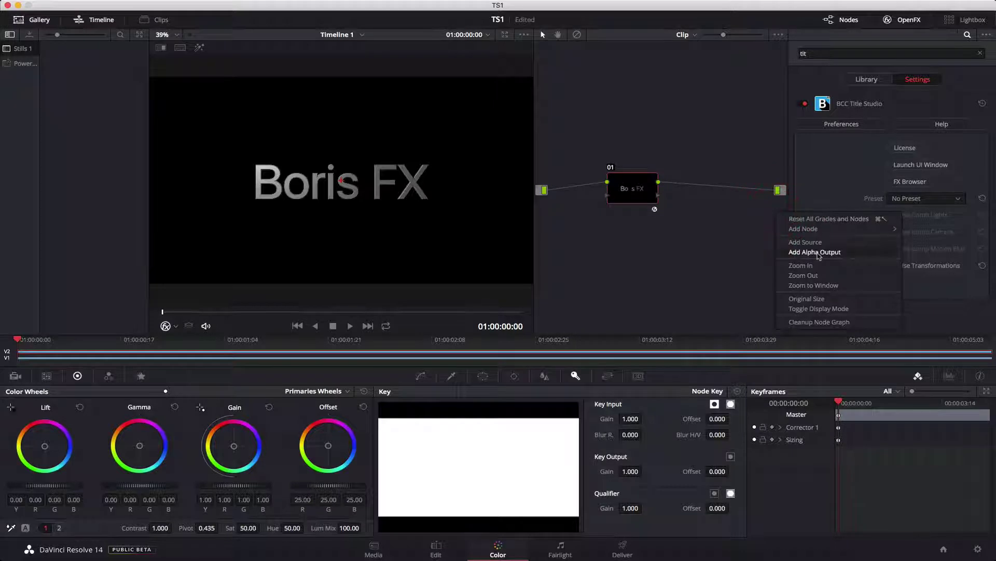
left_click(816, 253)
right_click(634, 185)
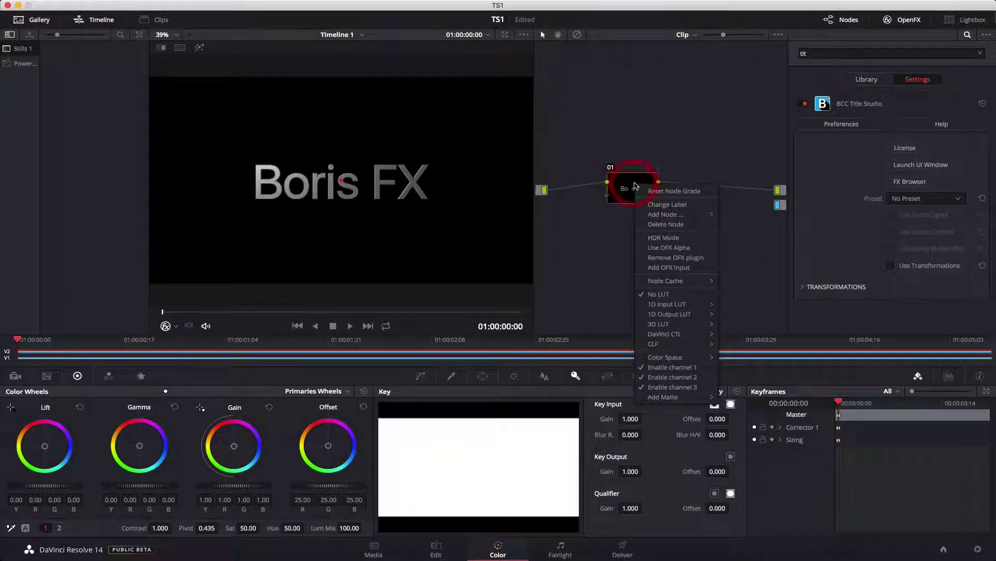
left_click(695, 249)
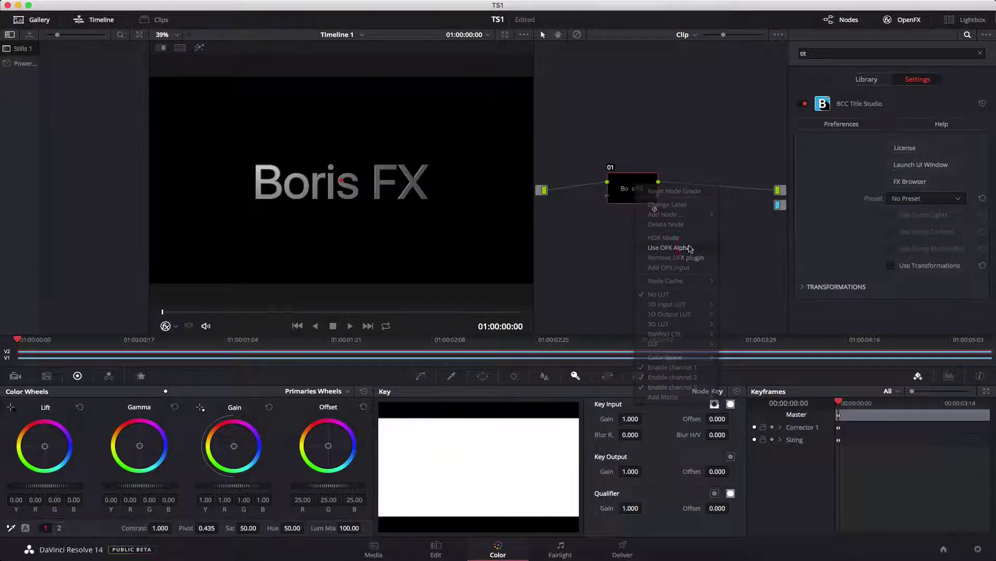
left_click_drag(659, 199, 780, 205)
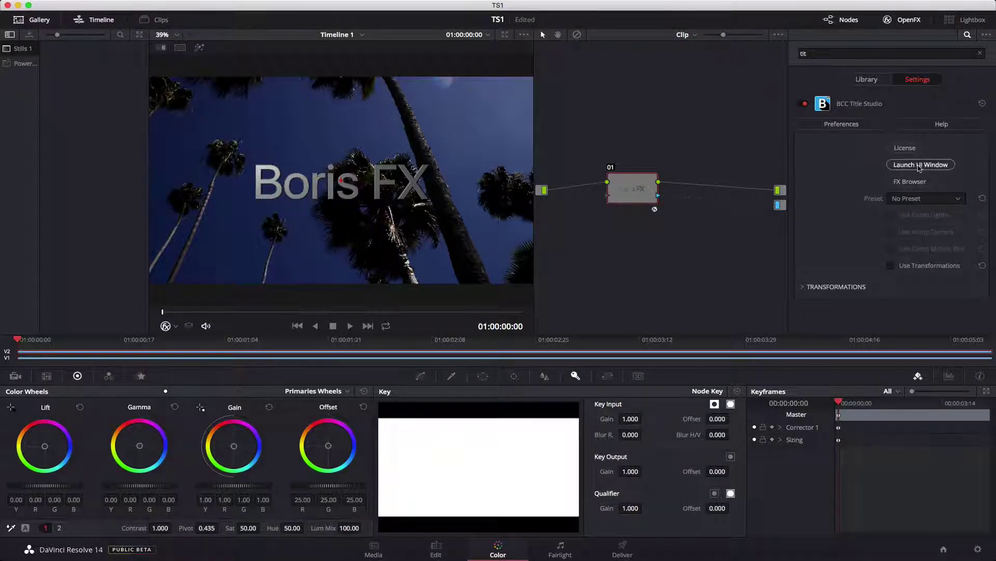
left_click(918, 167)
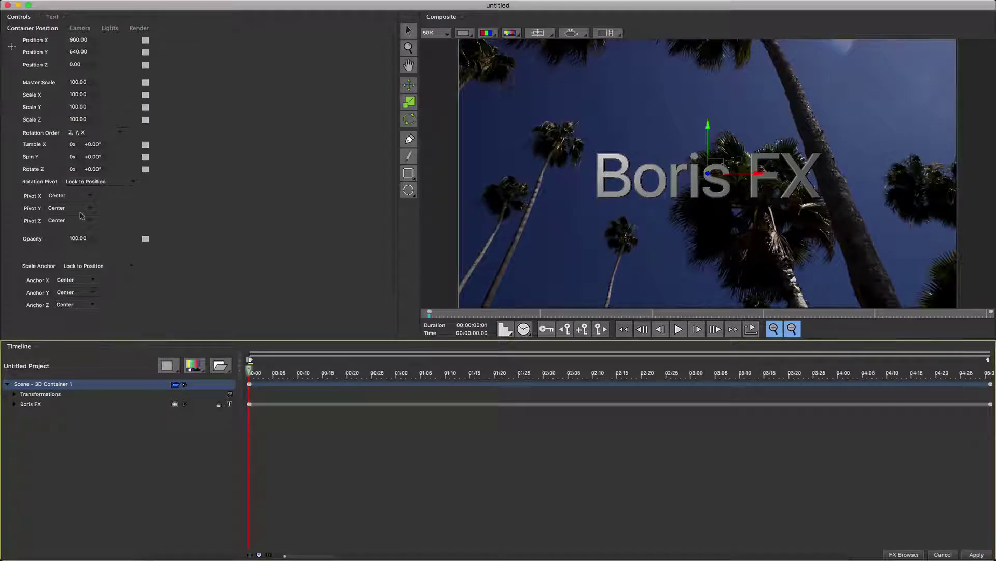
Reposition the Boris FX text track to about X 952, Y 572 in the composite
left_click(31, 404)
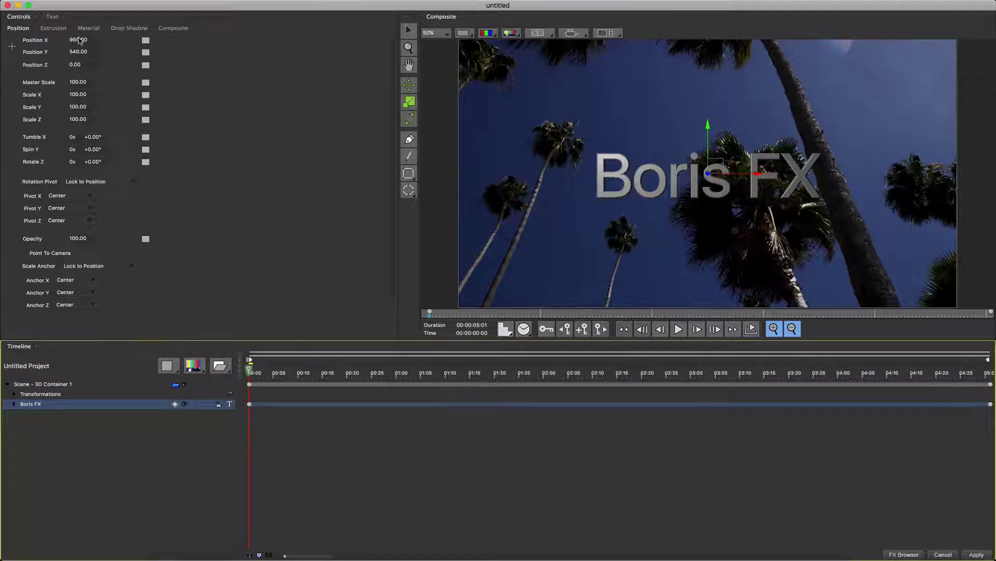
left_click_drag(83, 47, 80, 43)
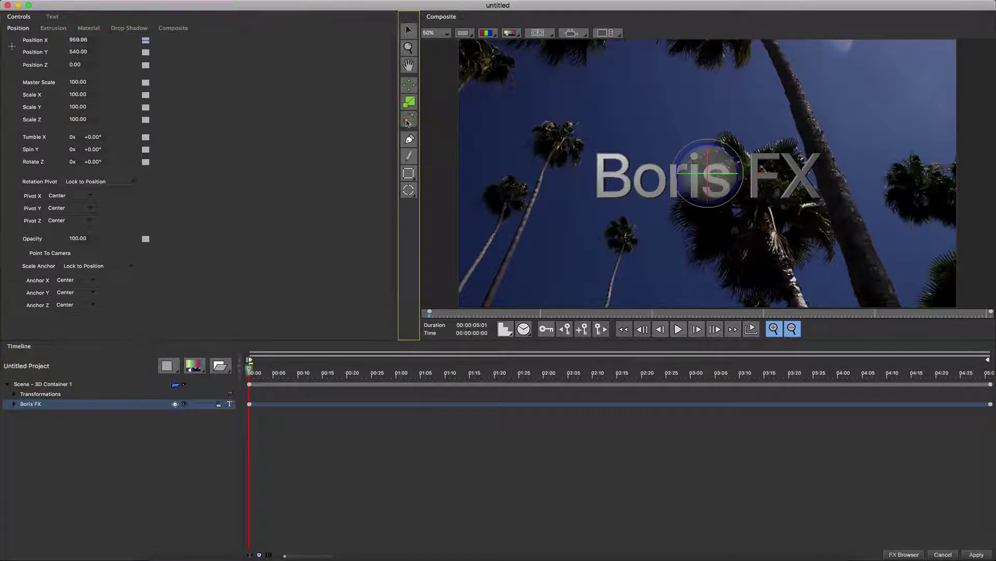
left_click(409, 85)
mouse_move(718, 167)
left_mouse_down()
mouse_move(705, 159)
mouse_move(727, 166)
mouse_move(714, 173)
left_mouse_up()
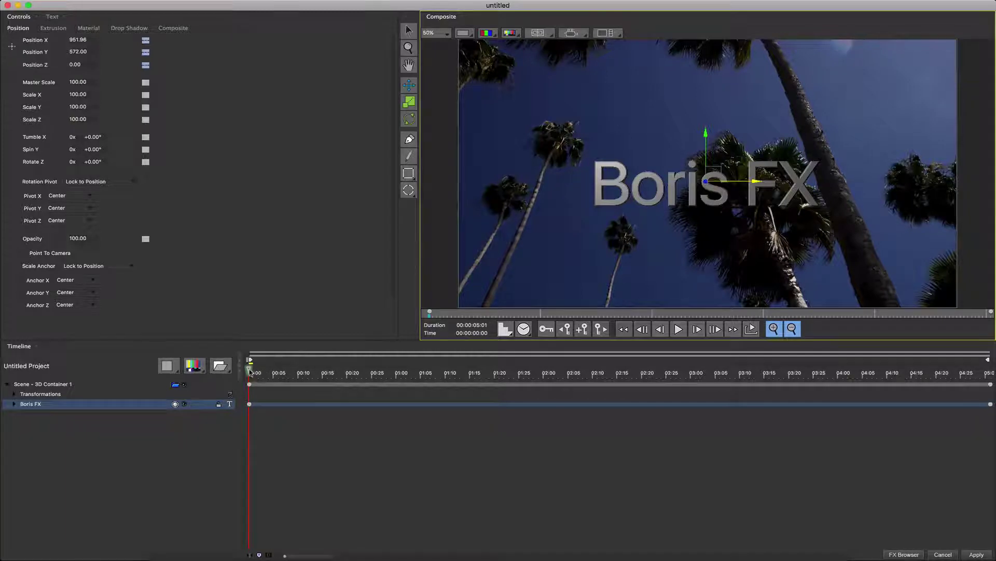
Add a keyframe at 00:00:01:20 with Linear interpolation on Position Y, and move the text to about X 1128, Y 378
left_click_drag(250, 370, 491, 365)
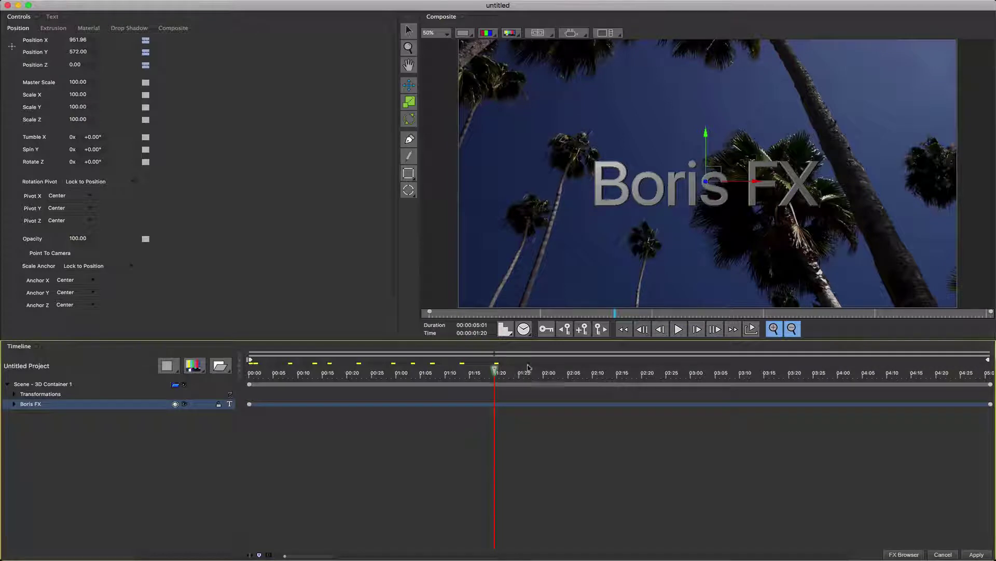
left_click(583, 330)
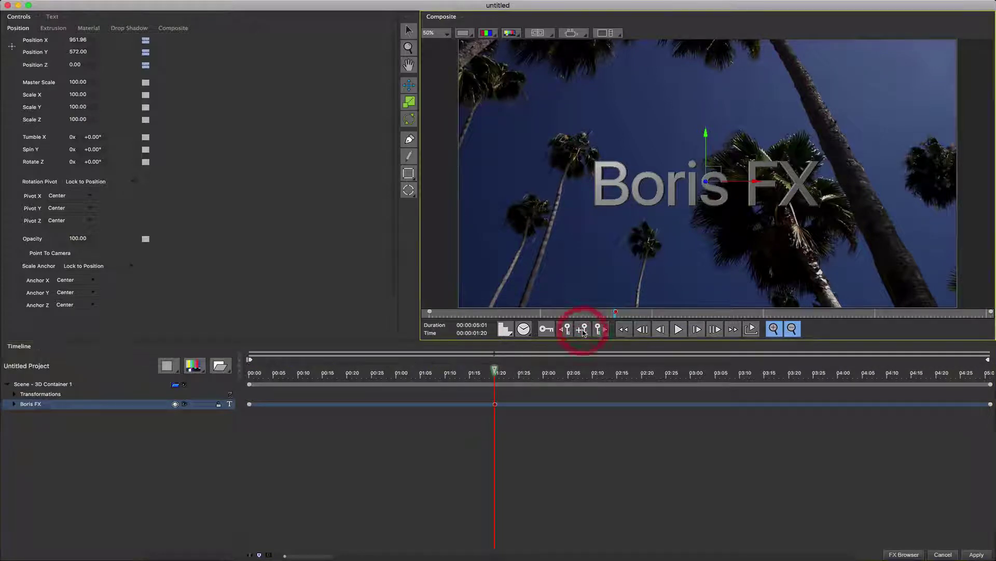
left_click(147, 53)
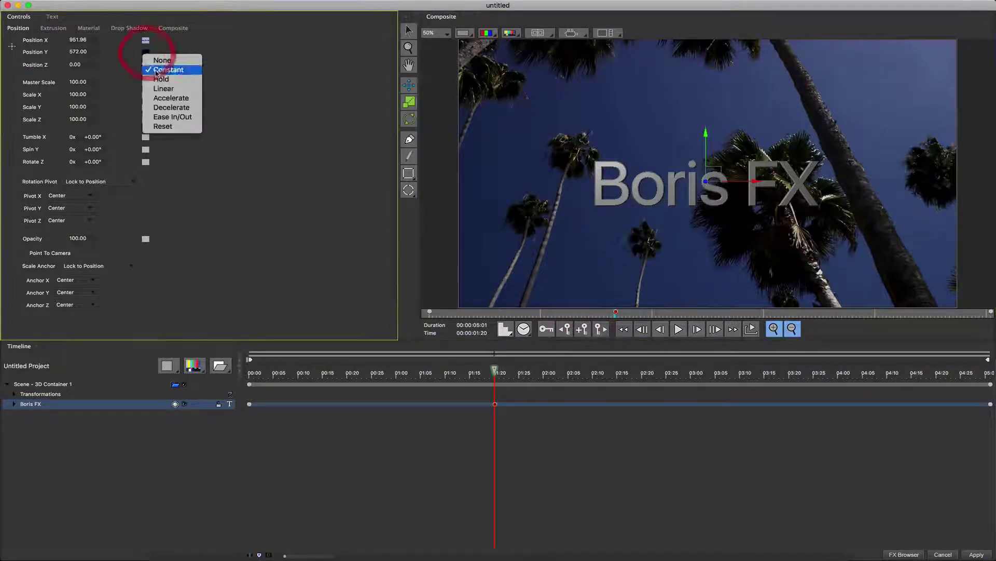
left_click(168, 89)
left_click_drag(715, 171, 760, 124)
mouse_move(494, 371)
left_mouse_down()
mouse_move(267, 370)
mouse_move(475, 371)
left_mouse_up()
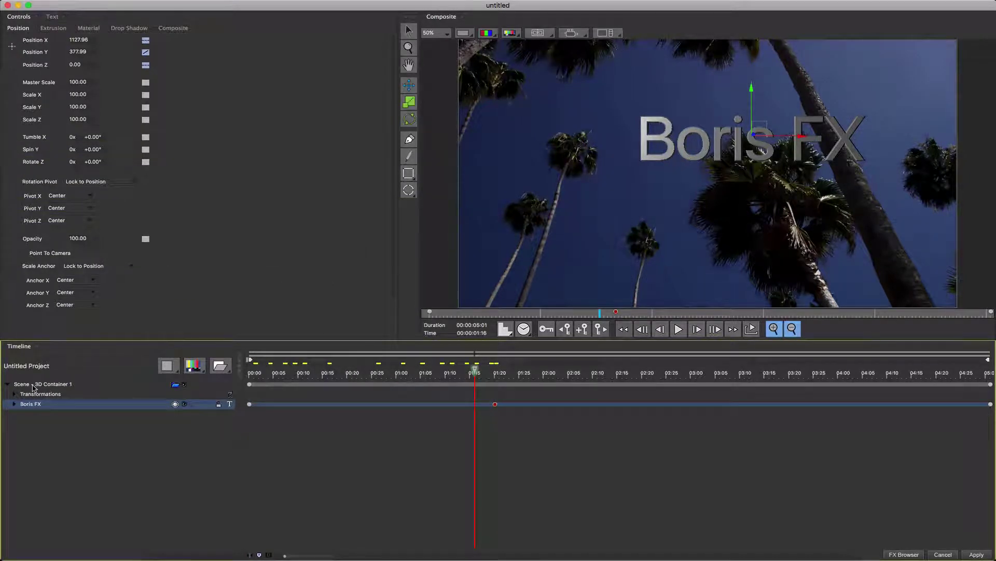
Replace the default 3D scene container with a new Flat Text track
left_click(53, 384)
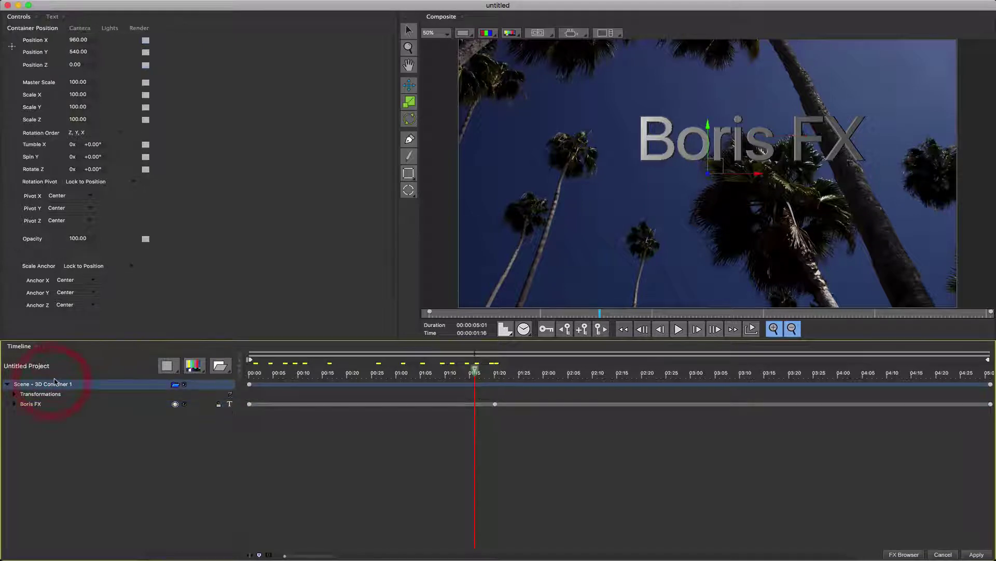
key("BackSpace")
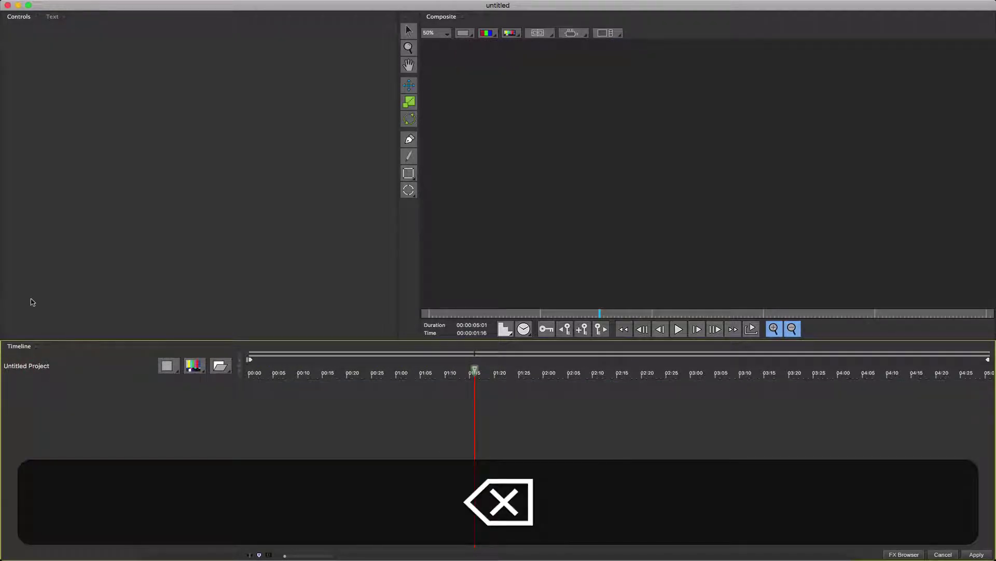
left_click(203, 371)
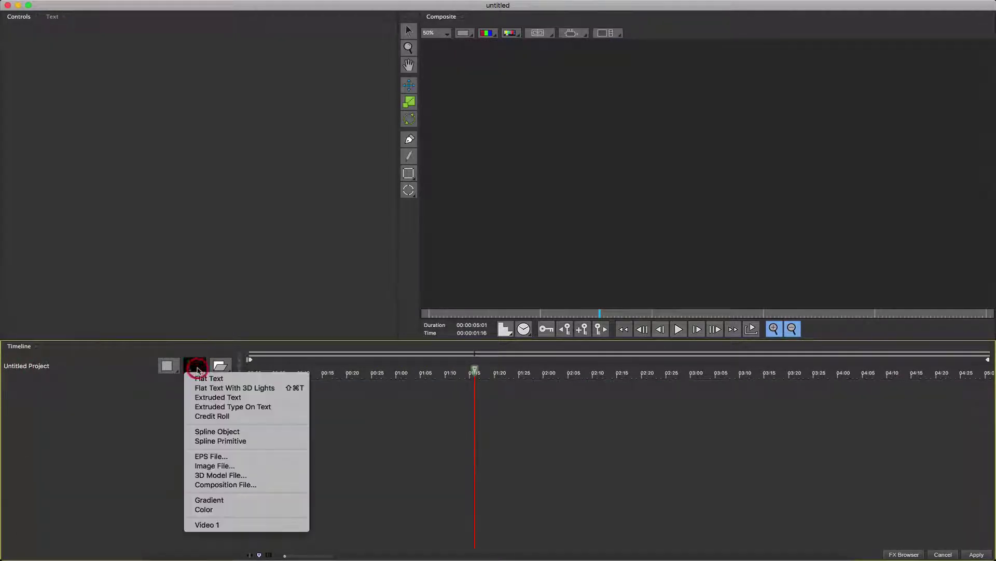
left_click(209, 382)
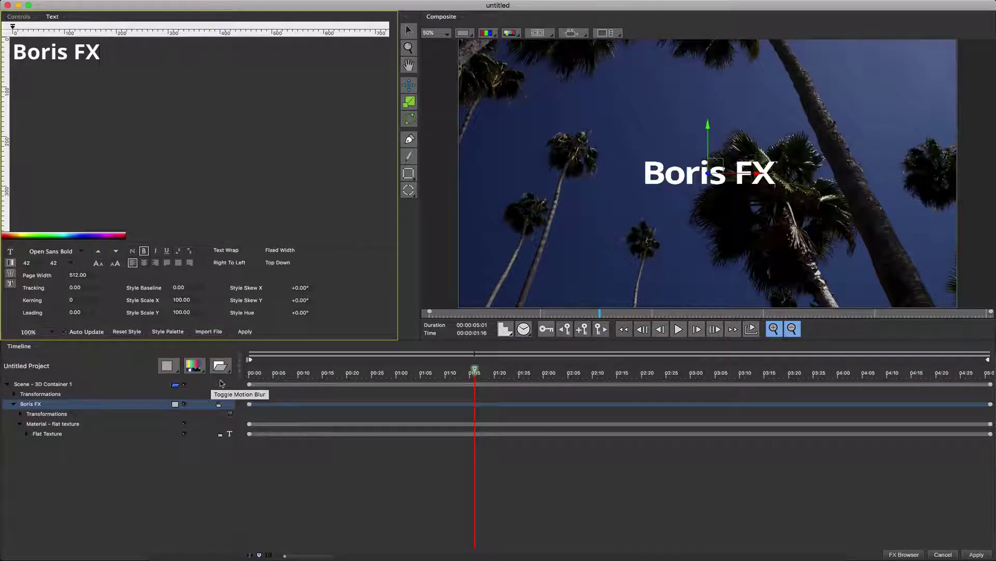
Change the font of the whole Boris FX text to Open Sans
left_click_drag(101, 51, 11, 52)
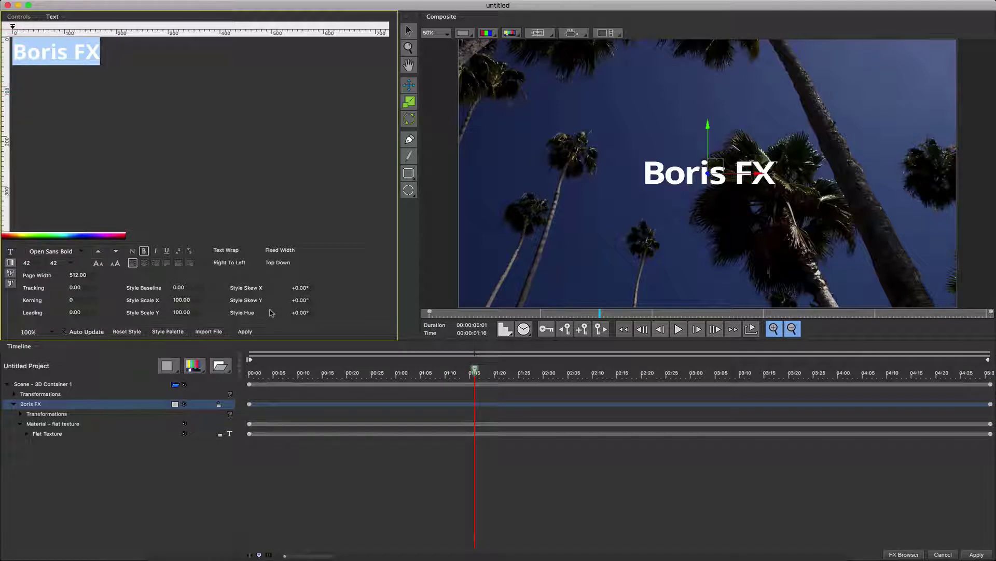
left_click(44, 425)
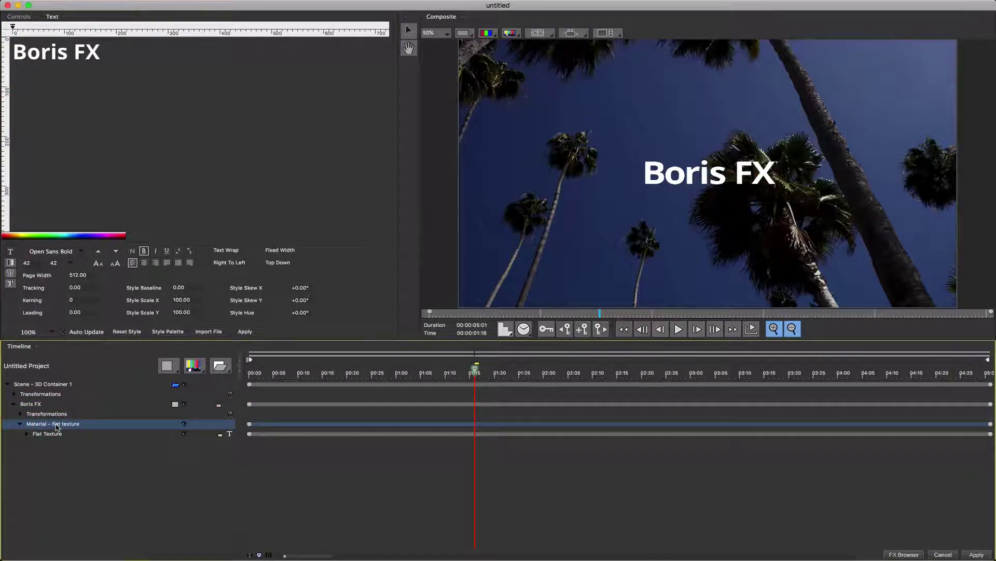
left_click_drag(101, 52, 11, 52)
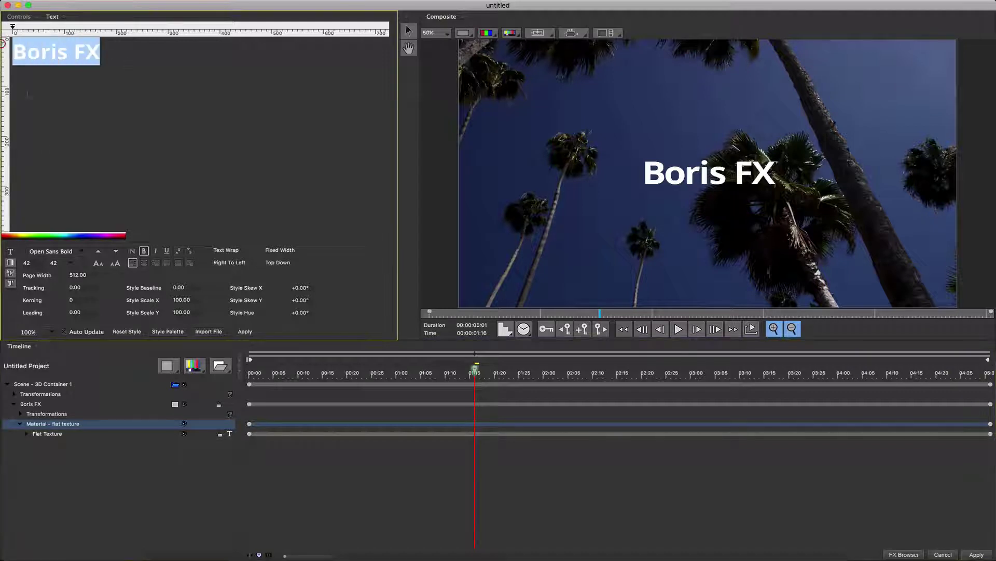
left_click(116, 263)
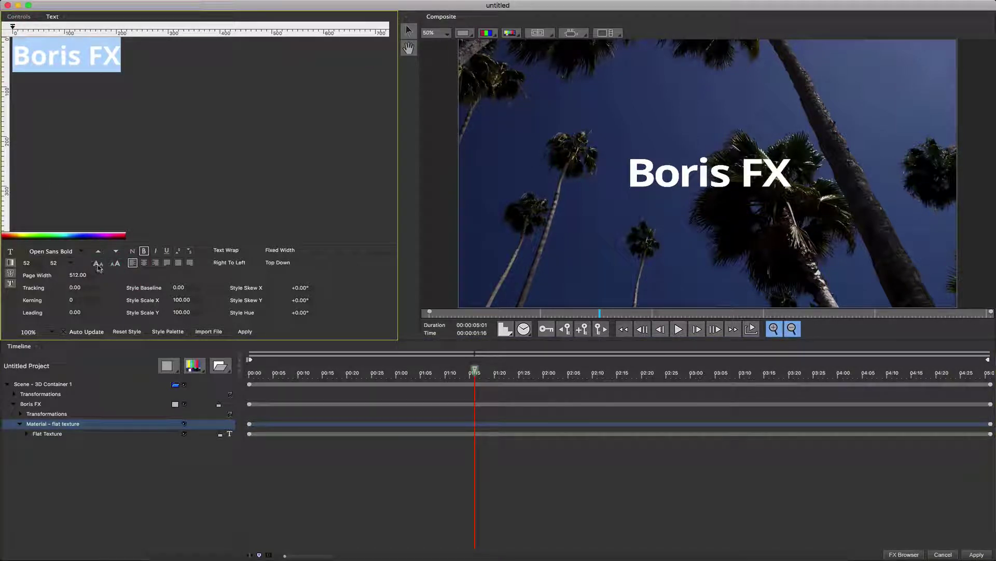
left_click(98, 264)
left_click(84, 252)
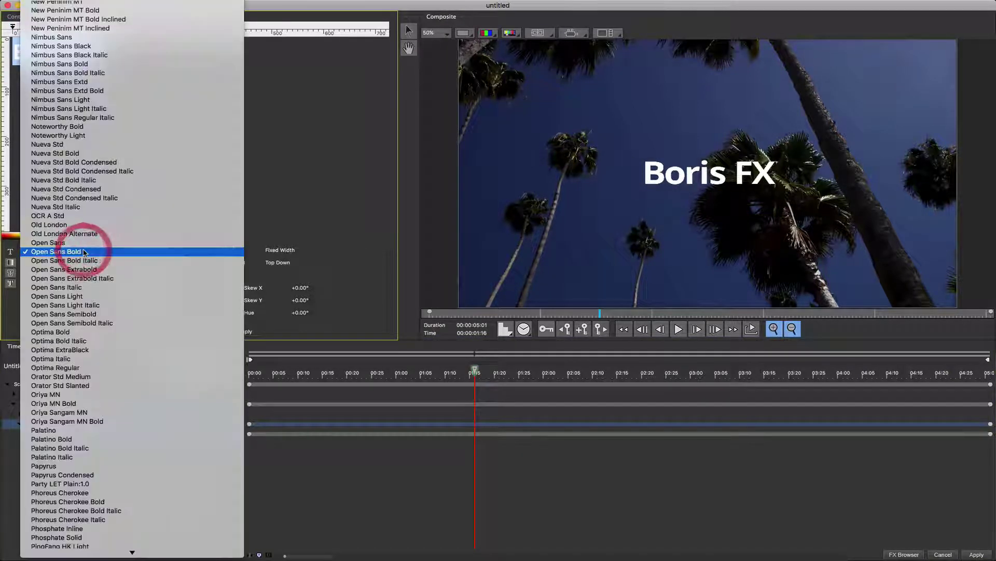
left_click(84, 230)
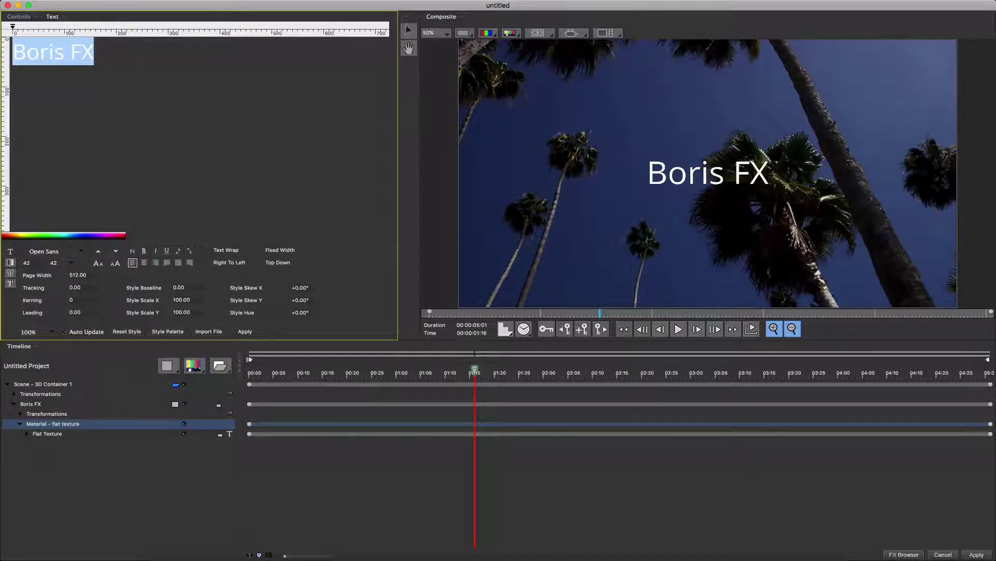
Enable a drop shadow on the flat text and set its distance to 3
left_click(20, 17)
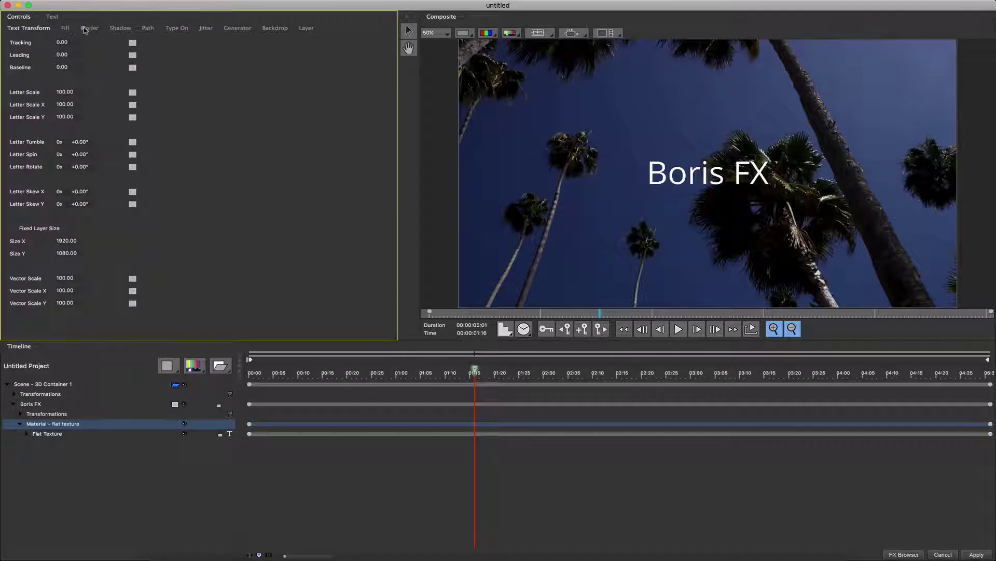
left_click(120, 28)
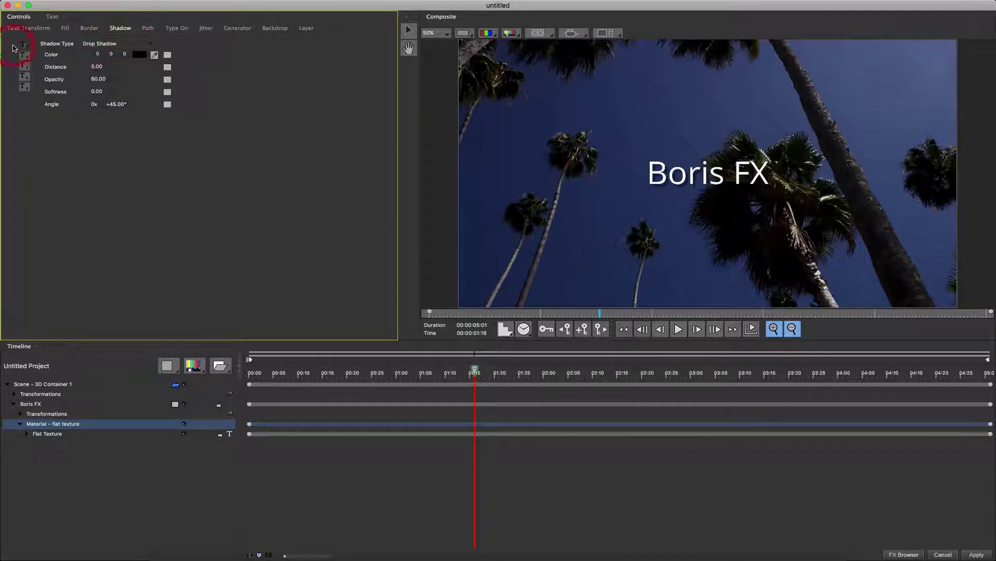
left_click(107, 67)
type("3")
key("Return")
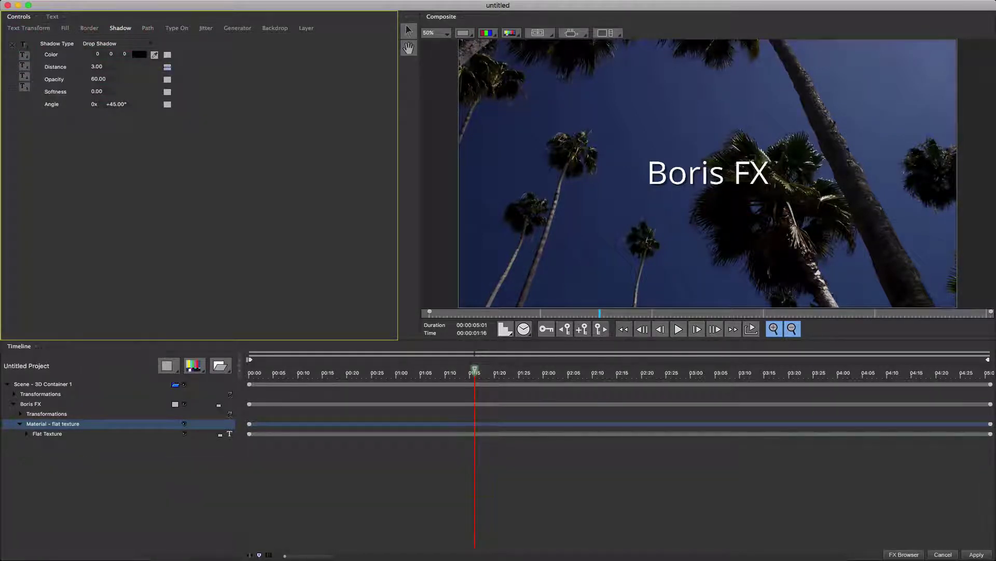
Move the text straight down into the lower third of the frame, showing the safe-area guides only while positioning it
left_click(538, 32)
left_click(47, 413)
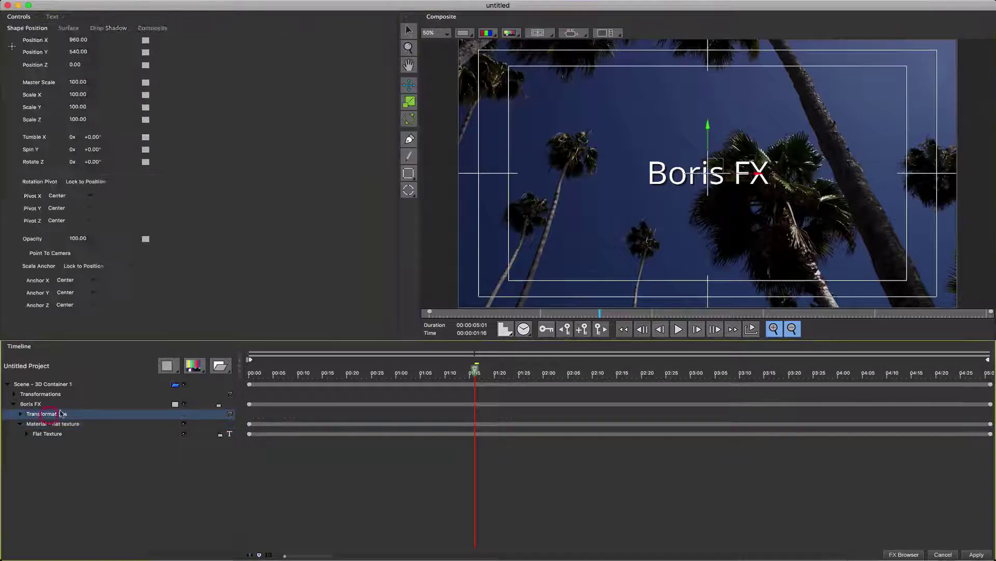
left_click_drag(711, 162, 711, 222)
left_click(552, 34)
Replace the text content of the flat text material with "Lower Third 01"
left_click(52, 16)
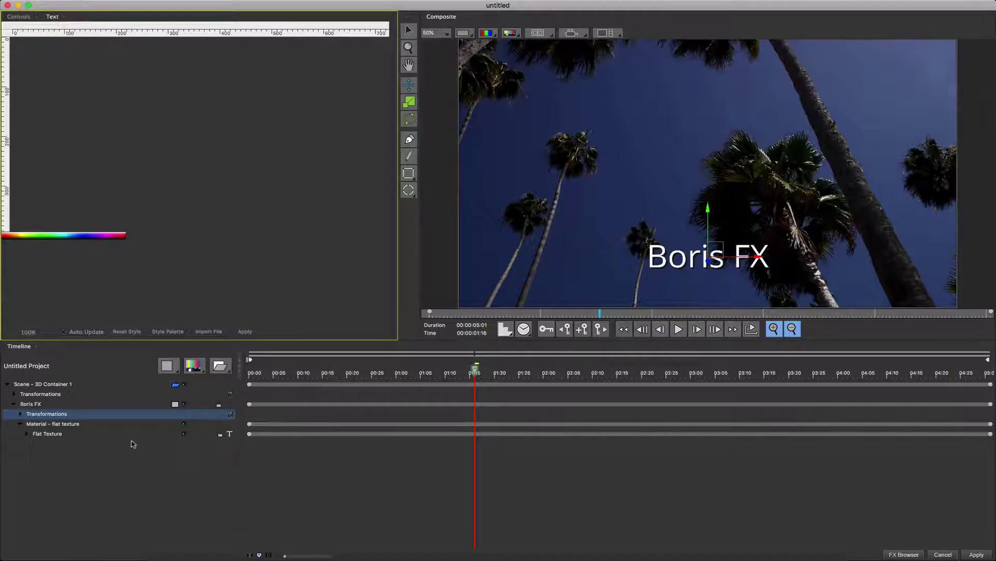
left_click(53, 423)
type("Lower Third 01")
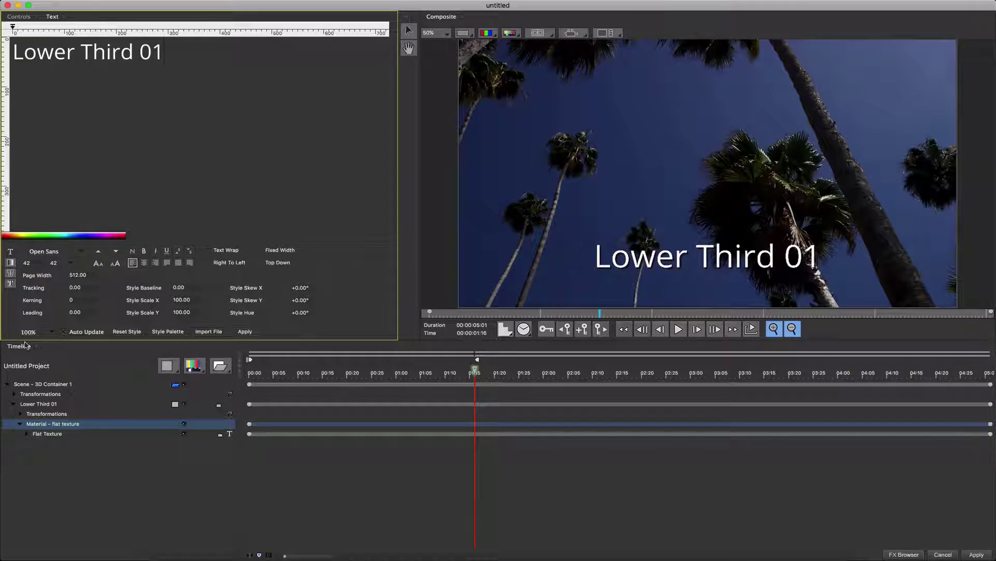
Display the Crop Texture settings of the Flat Texture track and add a keyframe to it at 00:00:01:00
left_click(57, 434)
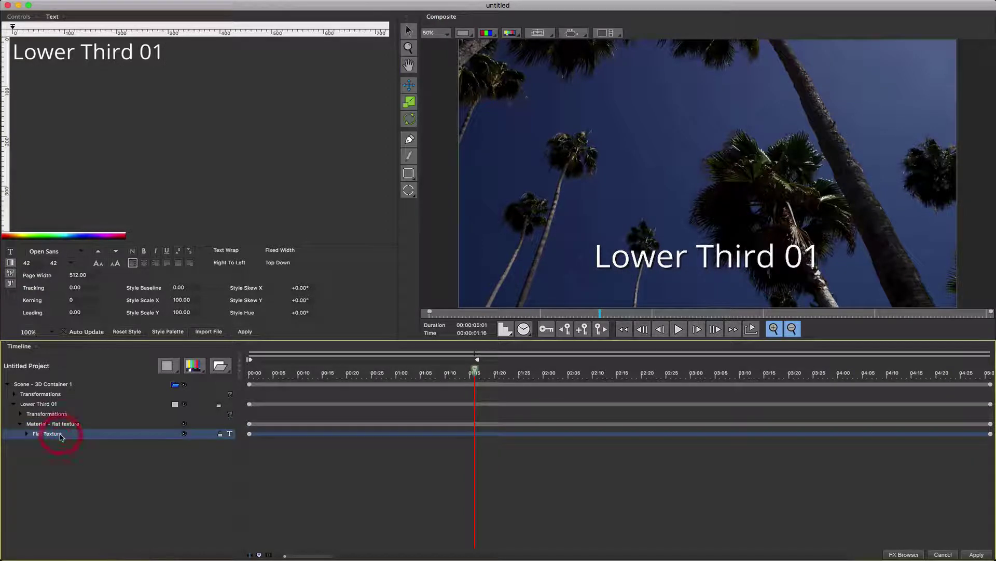
left_click(20, 17)
left_click(135, 29)
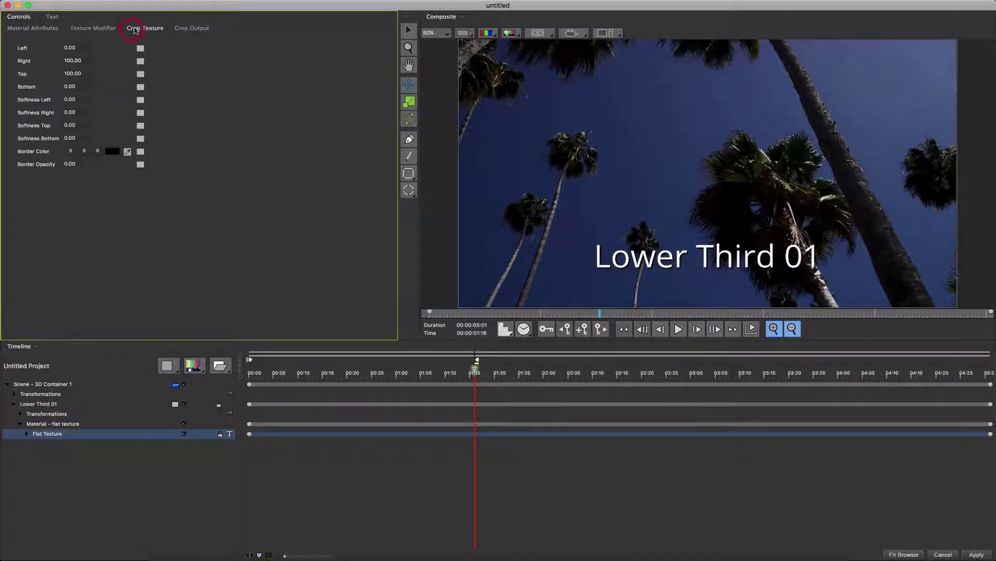
left_click_drag(80, 62, 114, 61)
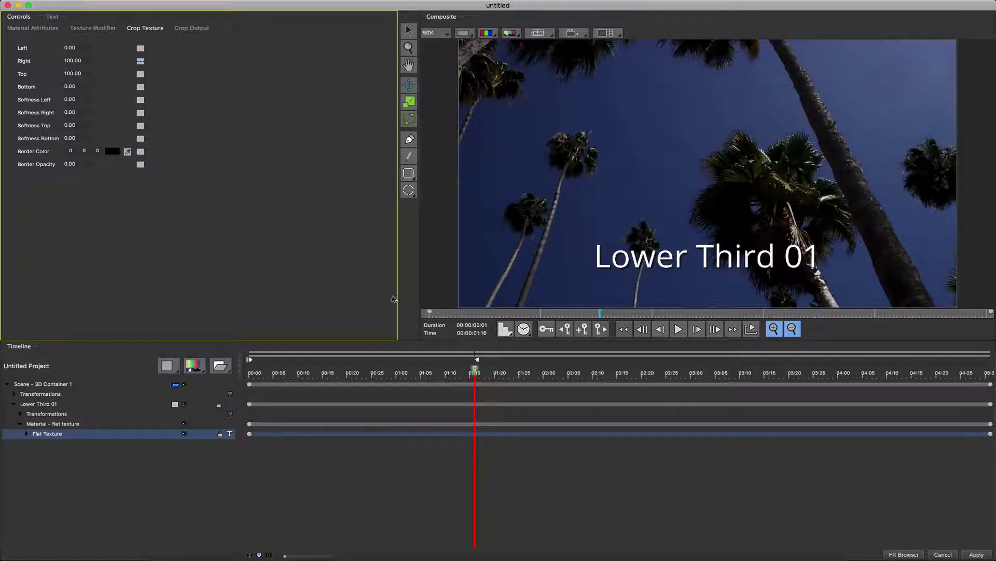
left_click(481, 333)
key("BackSpace")
key("BackSpace")
key("Return")
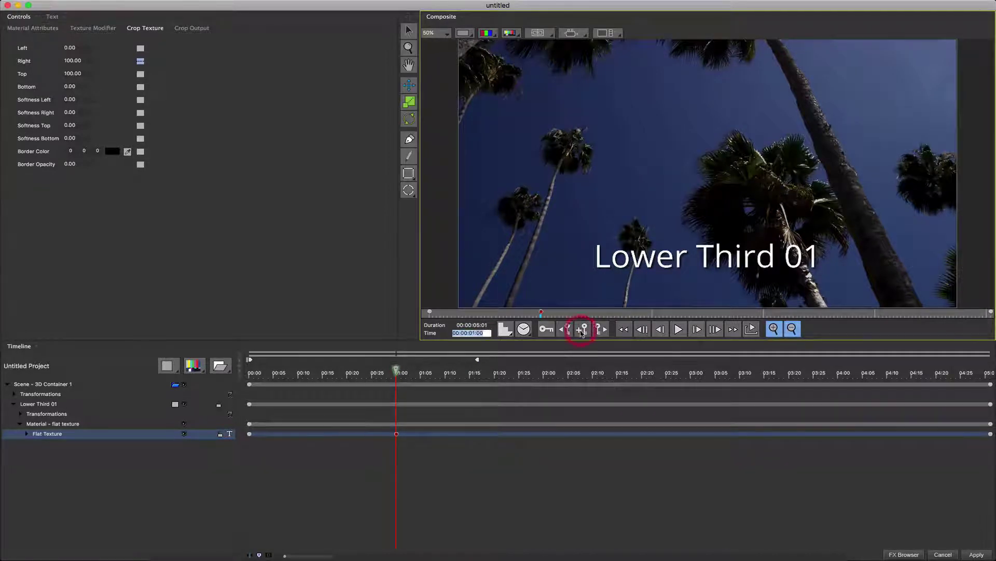
Set the Right crop to Linear interpolation with a value of 0 at the one-second keyframe
left_click(141, 61)
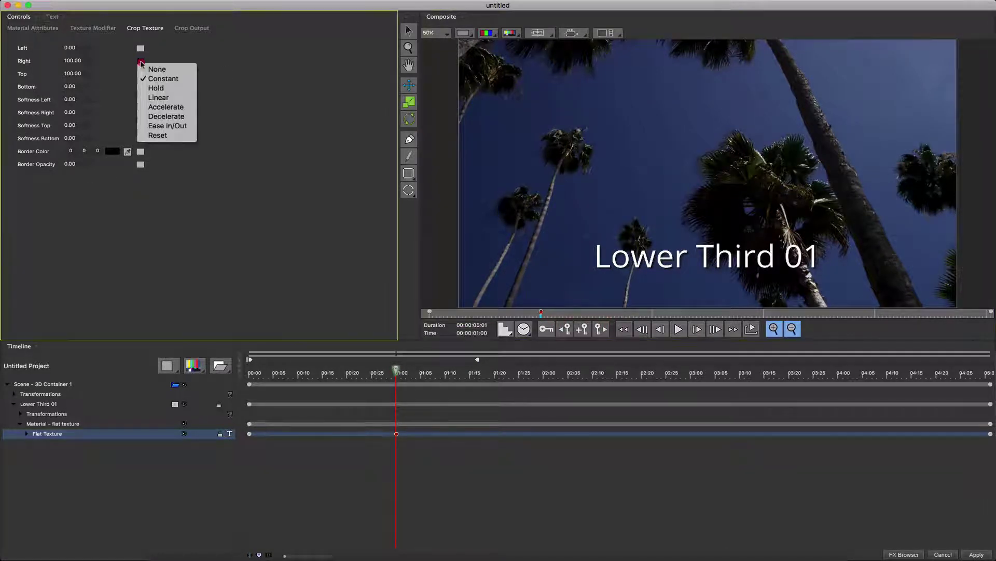
left_click(157, 98)
left_click_drag(80, 63, 4, 70)
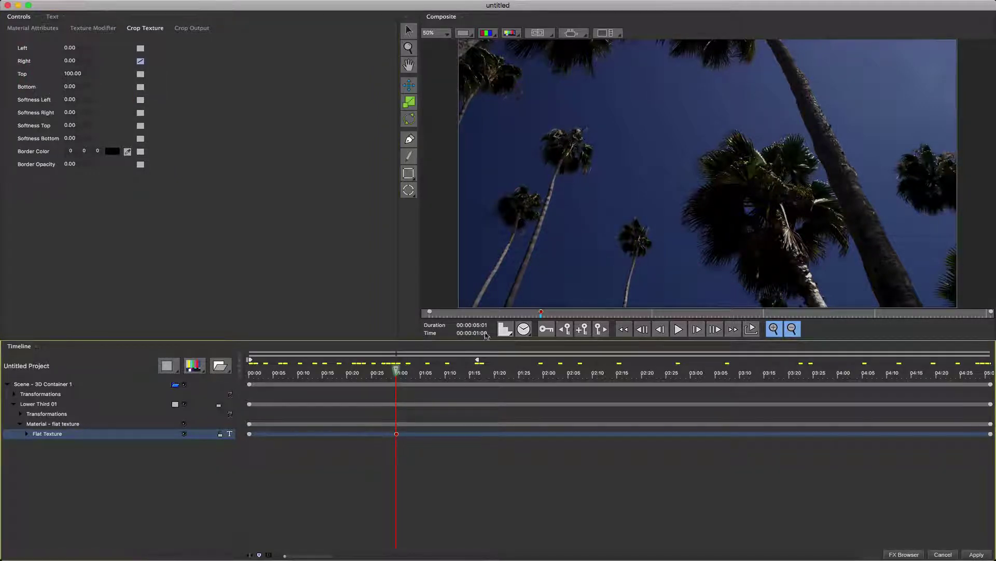
Add a Flat Texture keyframe at 00:00:02:00 with the Right crop on Hold interpolation and set to 100
left_click(473, 332)
type("2")
key("Return")
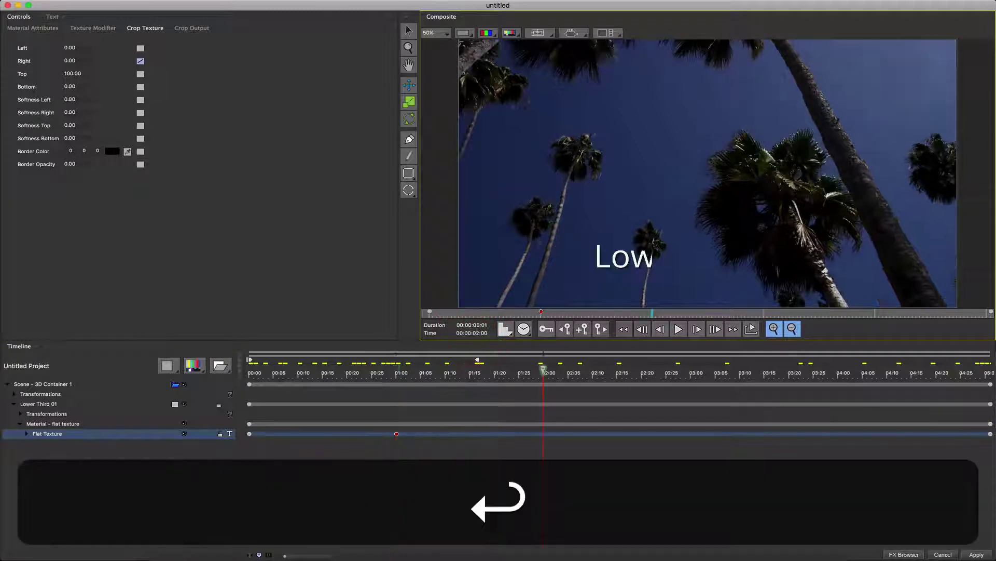
left_click(584, 331)
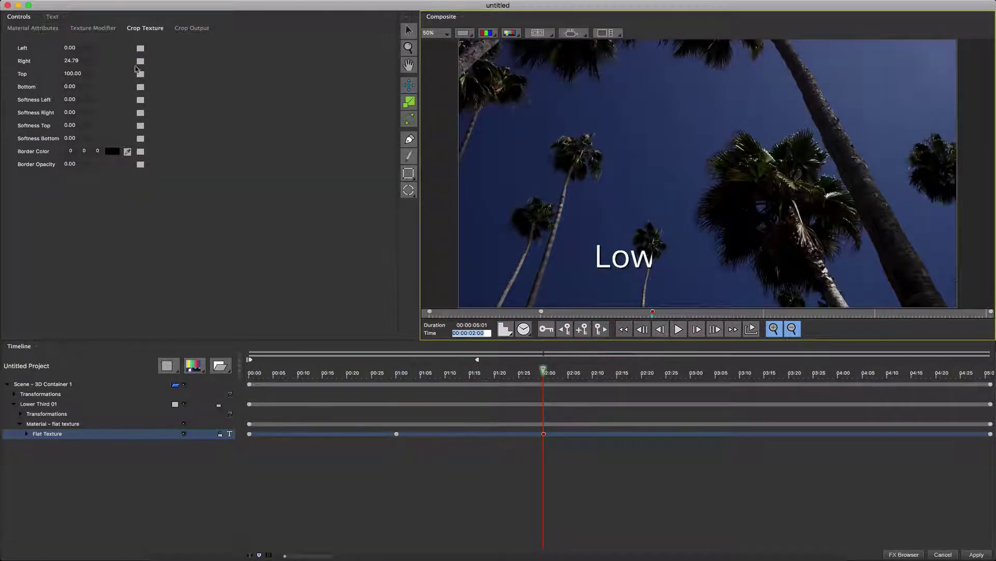
left_click(140, 62)
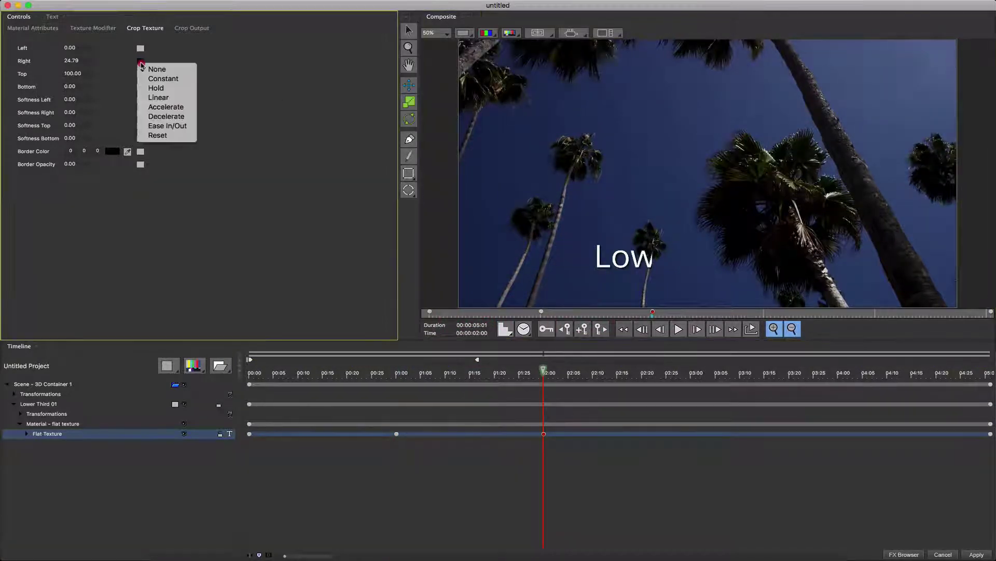
left_click(158, 88)
left_click_drag(90, 58, 216, 43)
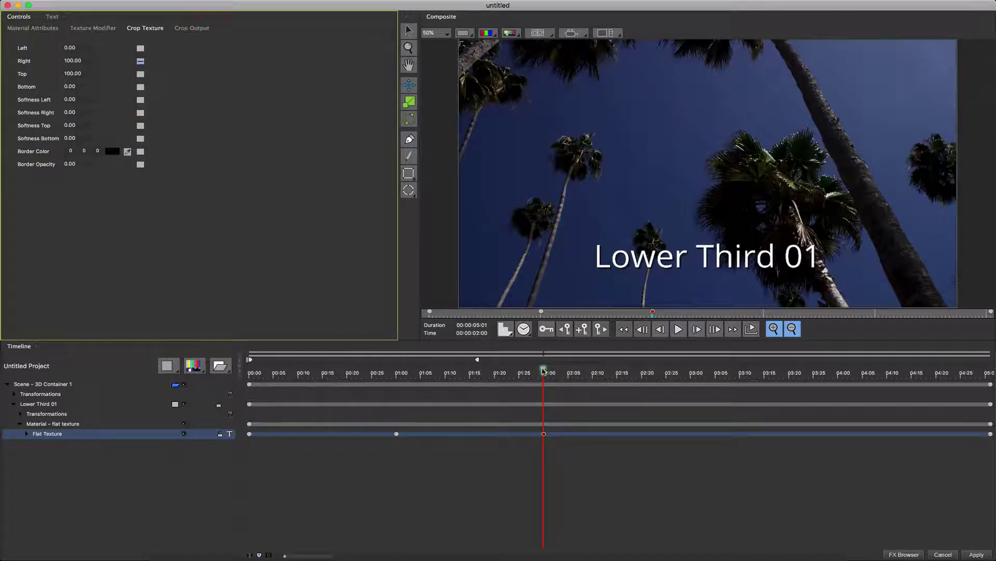
Scrub through the text reveal to the end of the timeline and save the project as Untitled Project.blu
left_click_drag(543, 371, 988, 410)
key("super+s")
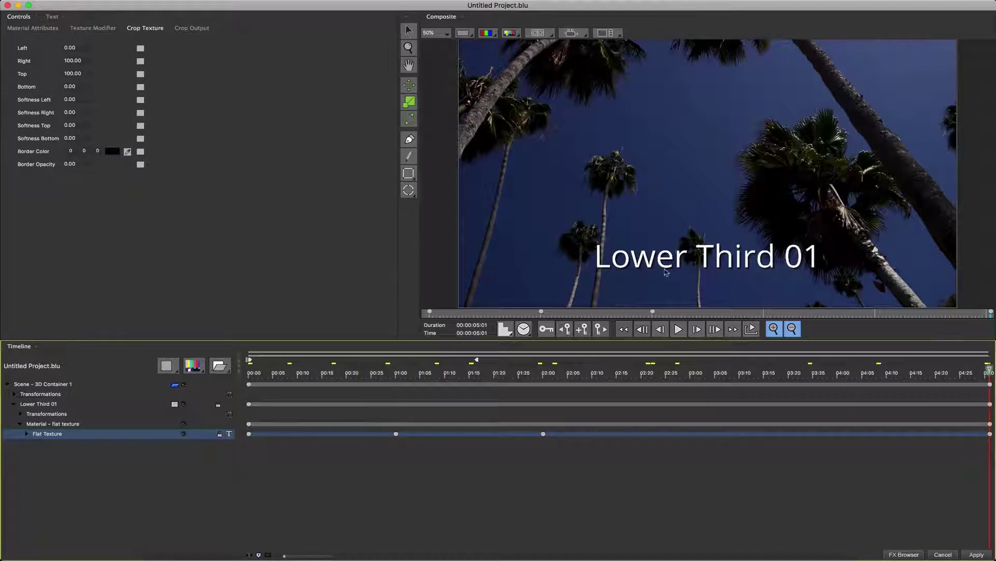
Add a rectangle spline primitive to the scene and collapse the Lower Third 01 track
left_click(198, 366)
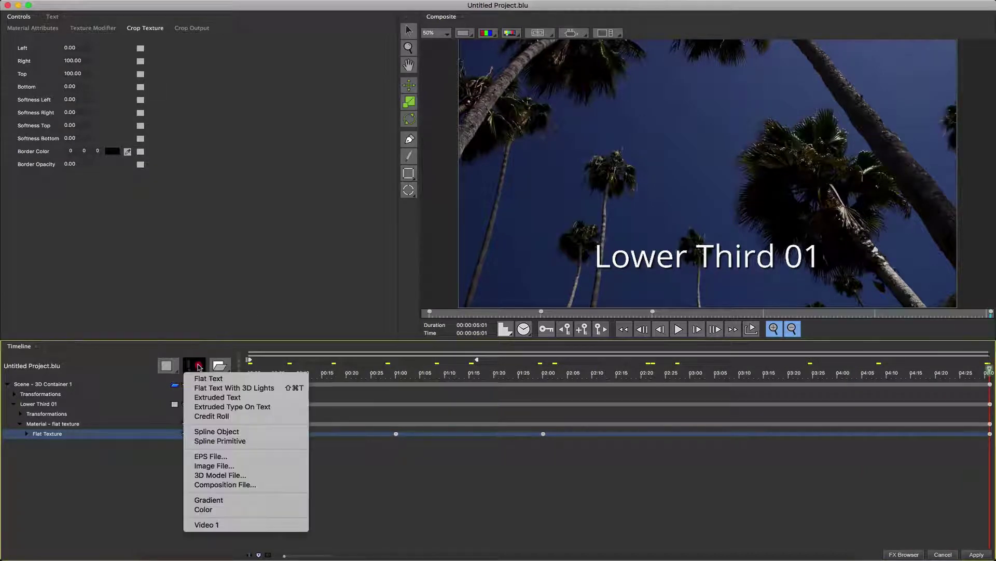
left_click(221, 441)
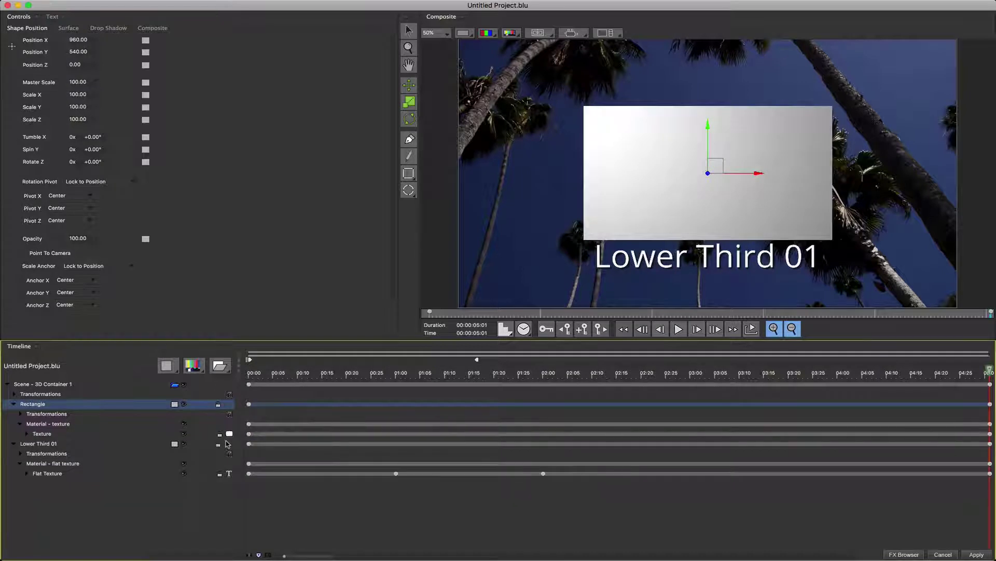
left_click(14, 444)
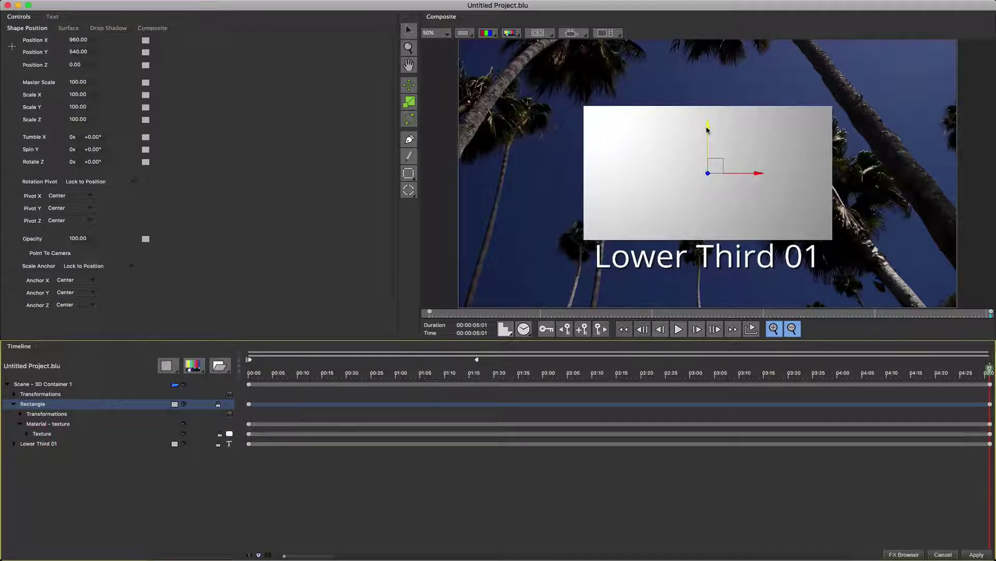
Place the Rectangle track beneath the Lower Third 01 track and move the rectangle straight down to Position Y 682
left_click_drag(707, 130, 709, 160)
left_click_drag(34, 407, 36, 467)
left_click_drag(707, 157, 706, 164)
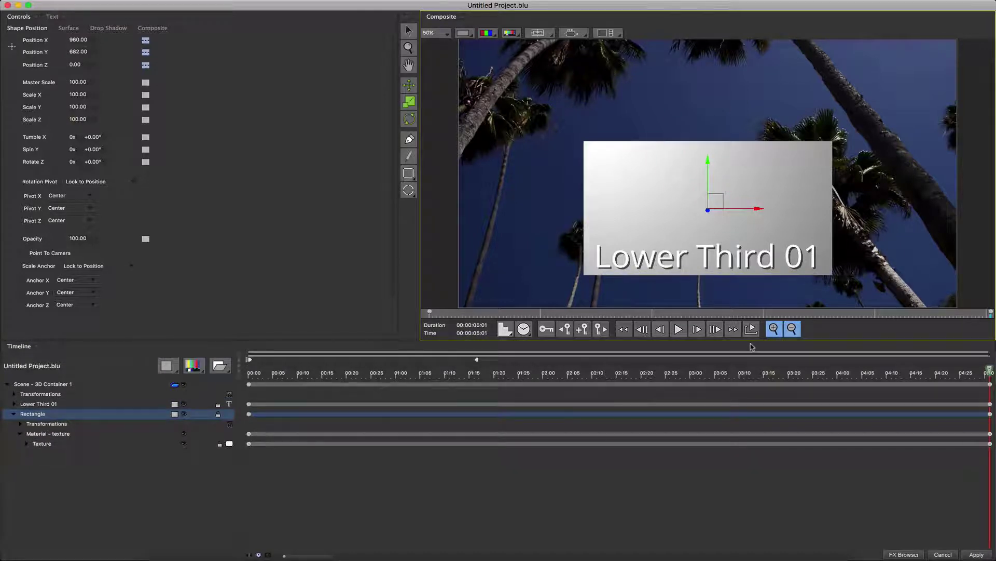
Reshape the rectangle into a rounded bar behind the text with Top 61, Right 85, Left 15 and Corner Size 24
left_click(47, 434)
left_click(24, 60)
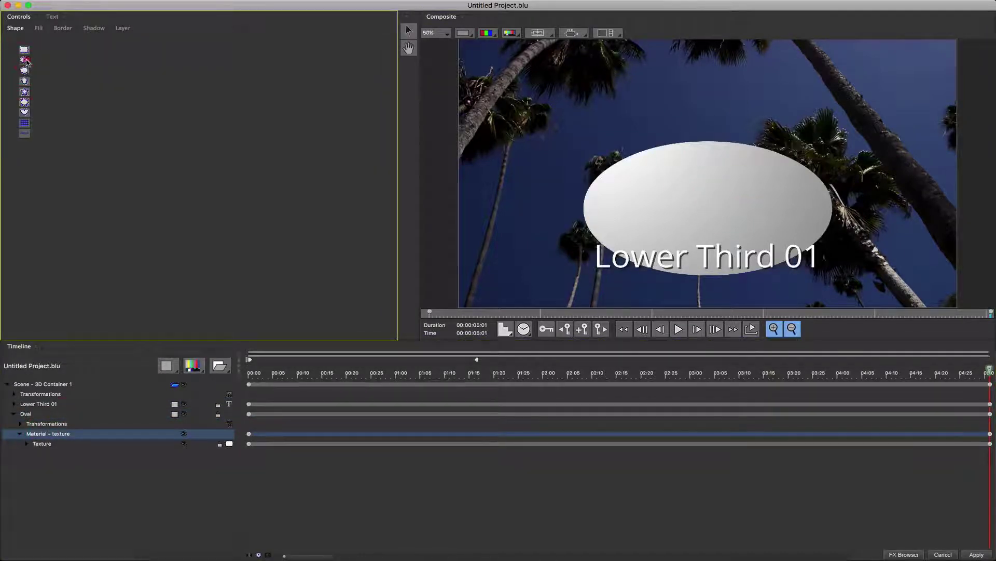
left_click(25, 49)
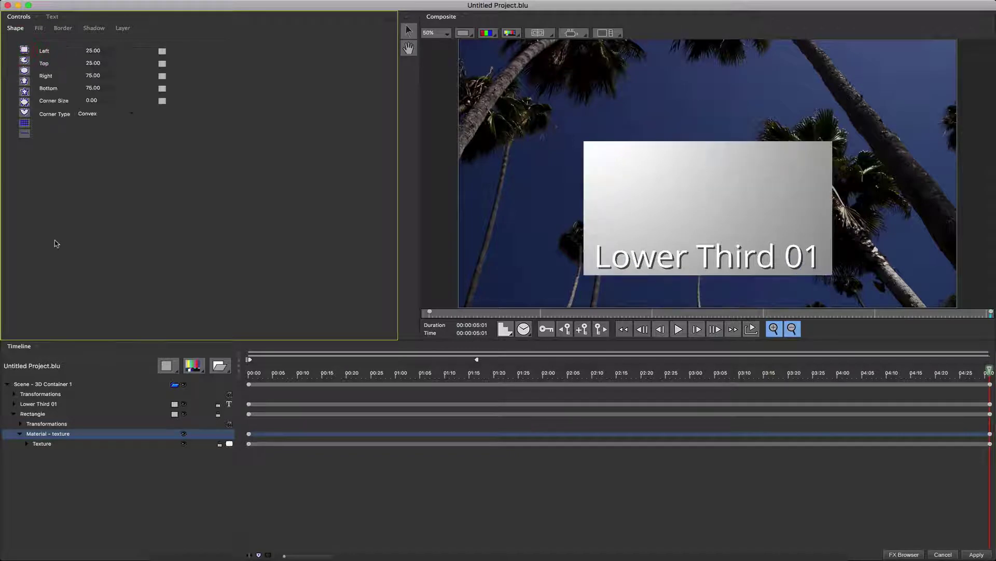
mouse_move(105, 64)
left_mouse_down()
mouse_move(122, 67)
mouse_move(96, 65)
left_mouse_up()
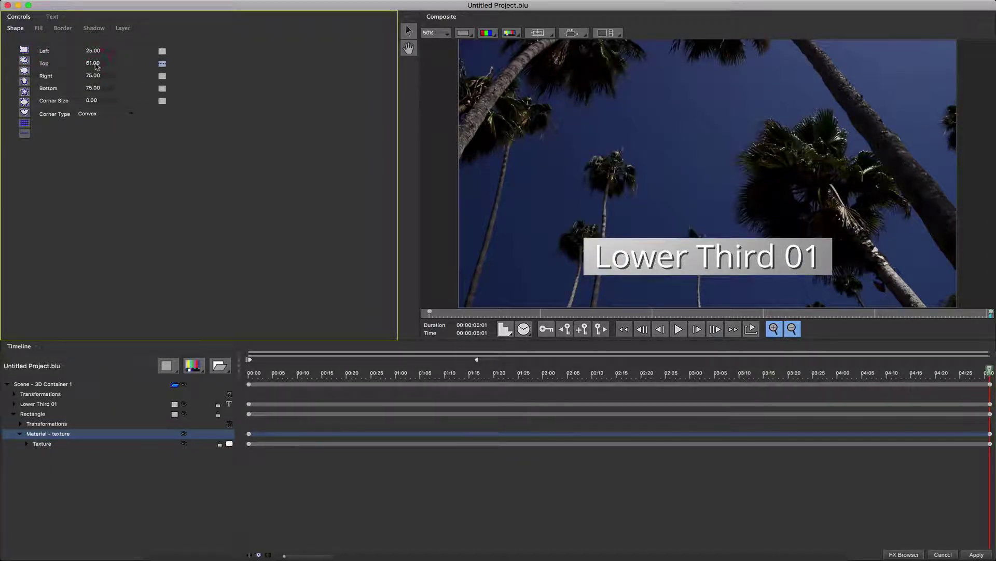
left_click(100, 76)
type("85")
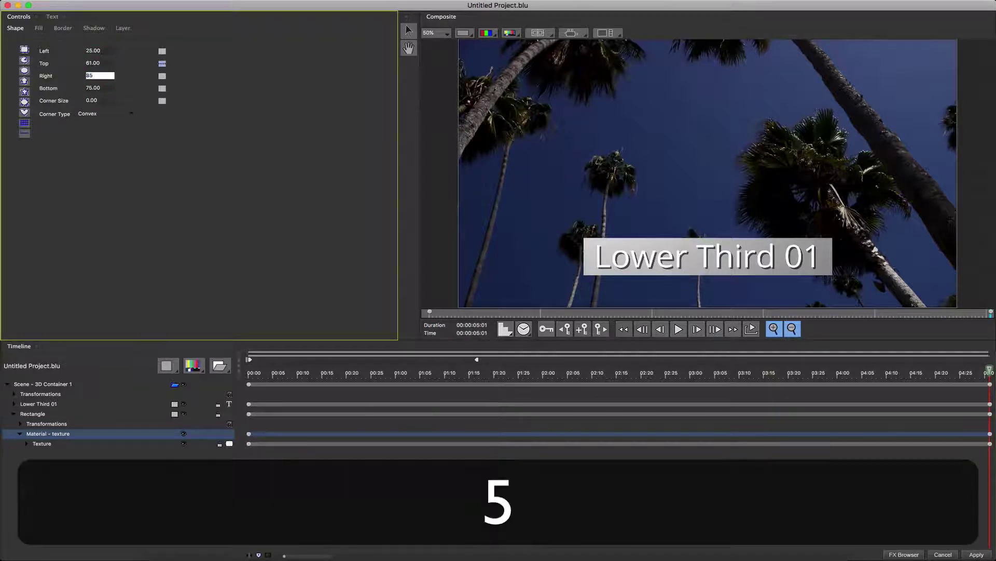
key("Return")
left_click(105, 51)
type("15")
key("Return")
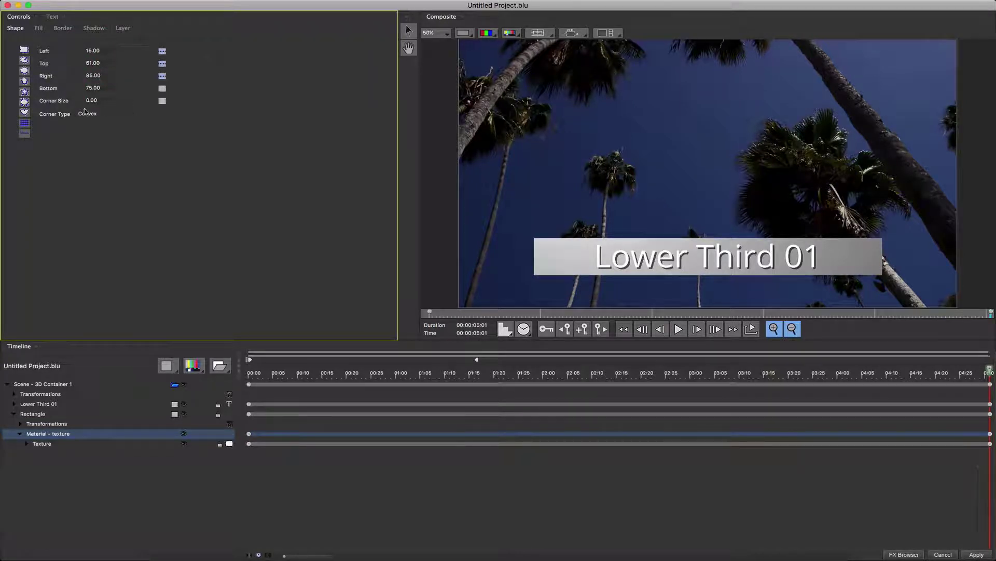
left_click_drag(100, 102, 109, 101)
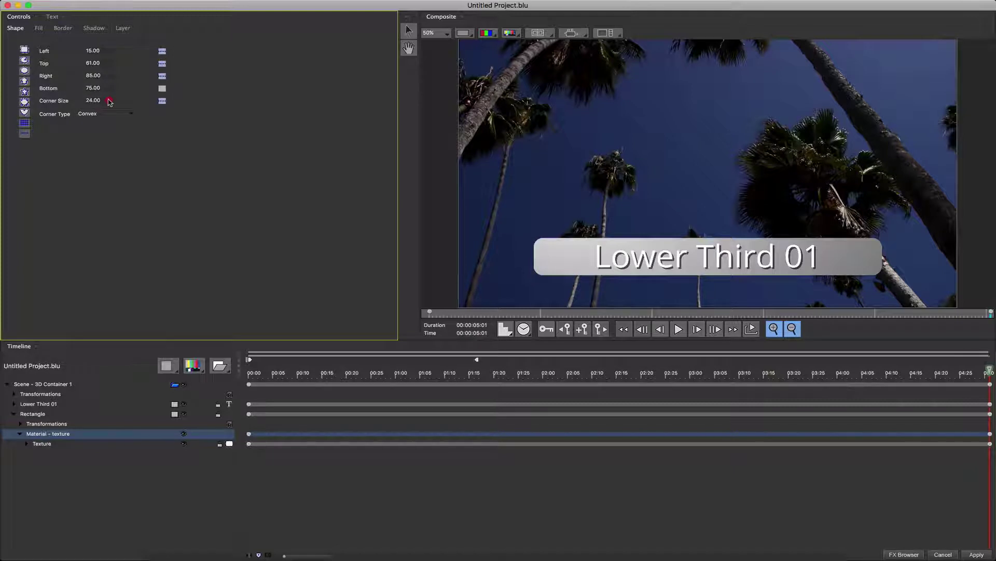
Change the rectangle's fill color to Black and lower its fill opacity until the footage shows through
left_click(41, 29)
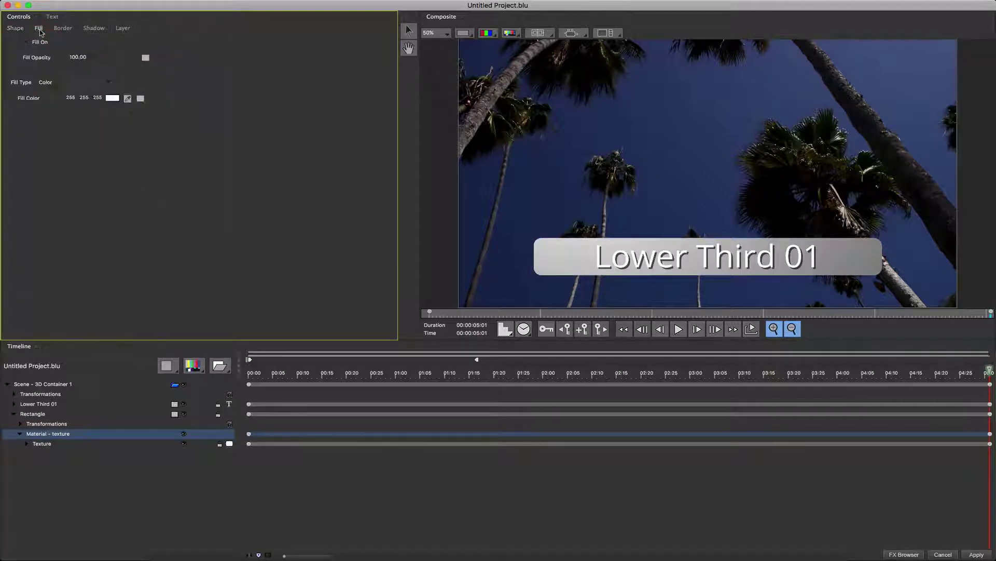
left_click(115, 100)
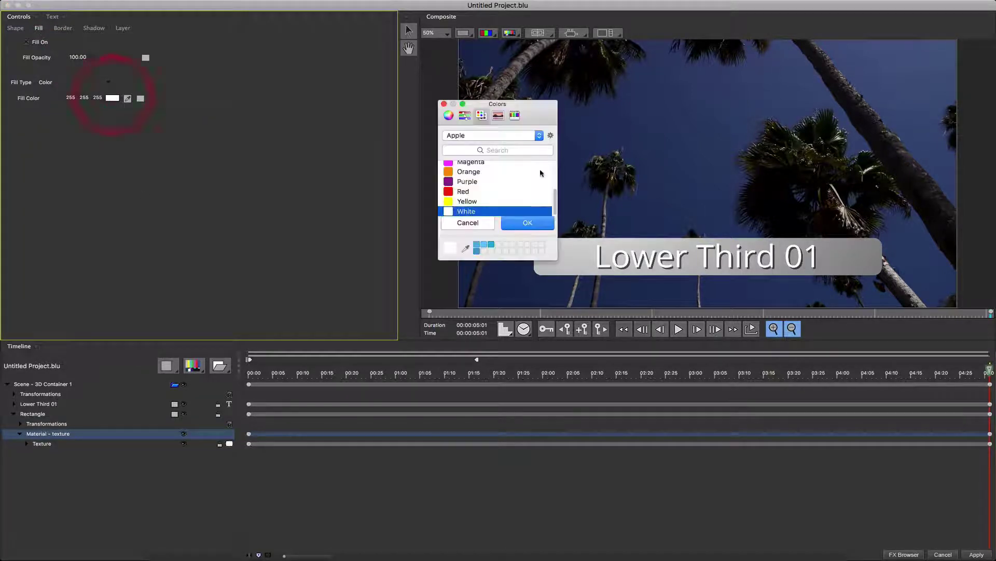
left_click_drag(554, 201, 534, 147)
left_click(453, 165)
left_click(526, 223)
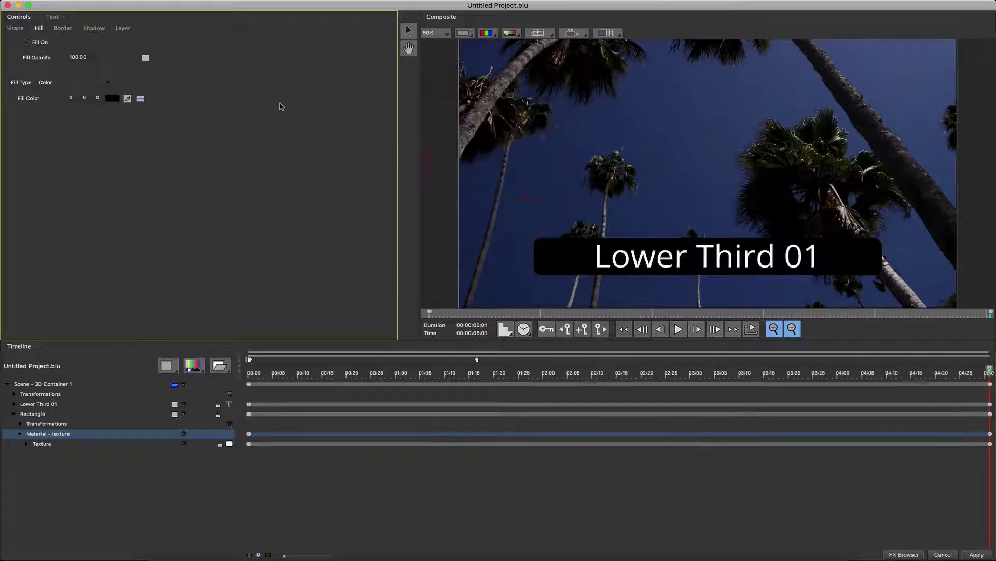
left_click_drag(76, 57, 30, 66)
Give the rectangle a white border with an edge width of 3
left_click(61, 29)
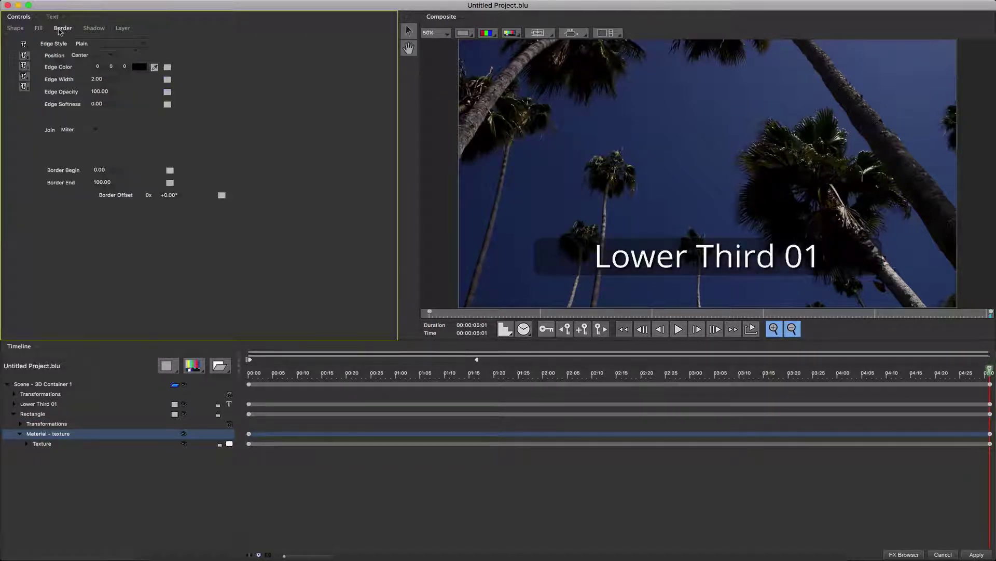
left_click(139, 67)
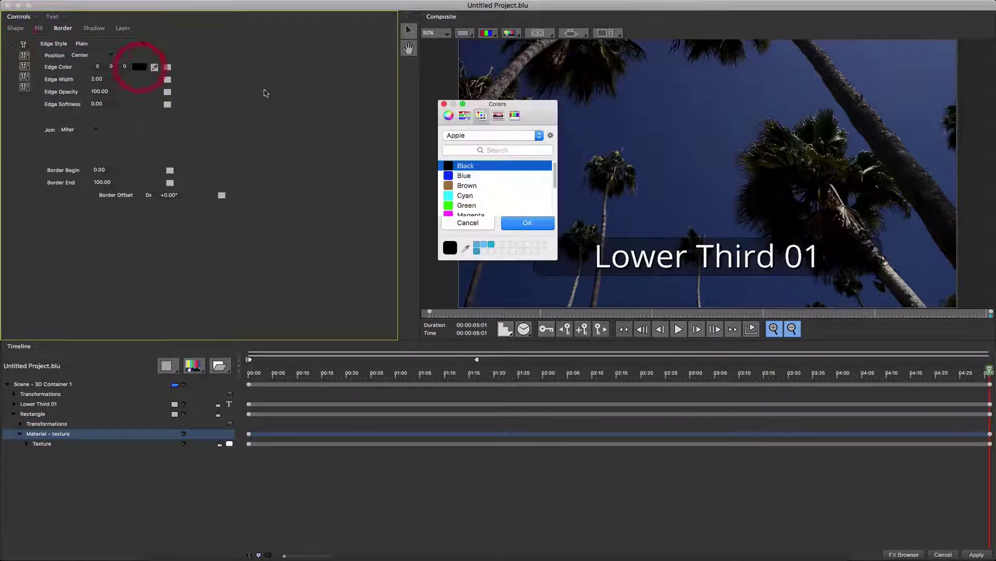
left_click_drag(555, 167, 554, 192)
left_click(467, 210)
left_click(540, 224)
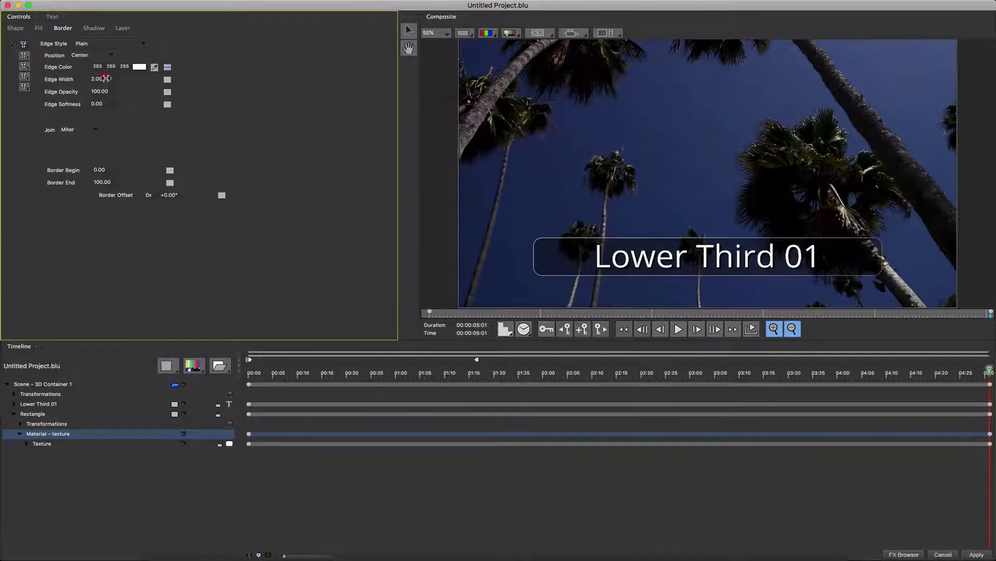
type("3")
key("Return")
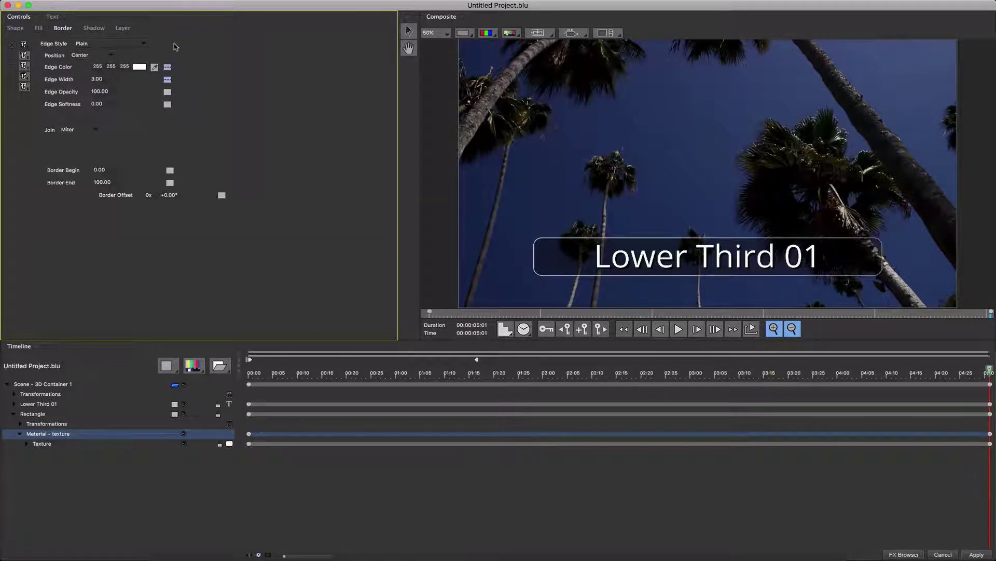
Add a keyframe to the rectangle's material at 00:00:01:00 and set its Position Y to Hold interpolation there
double_click(469, 333)
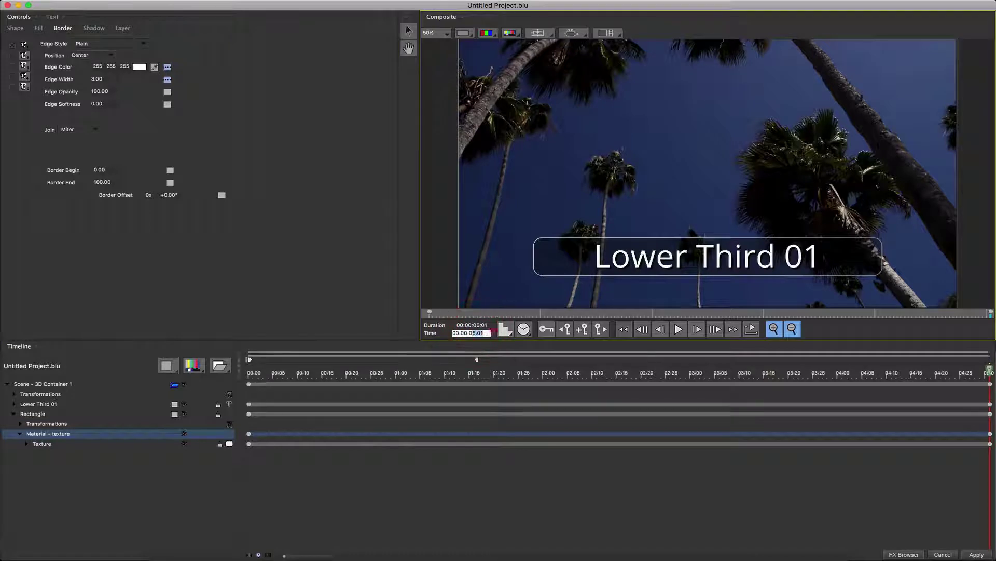
type("100")
key("Return")
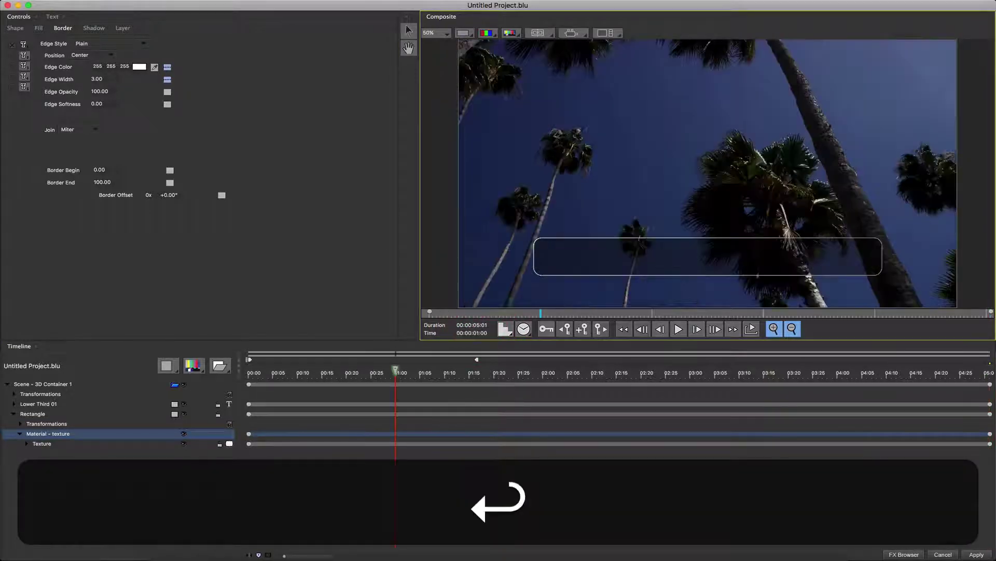
left_click(582, 332)
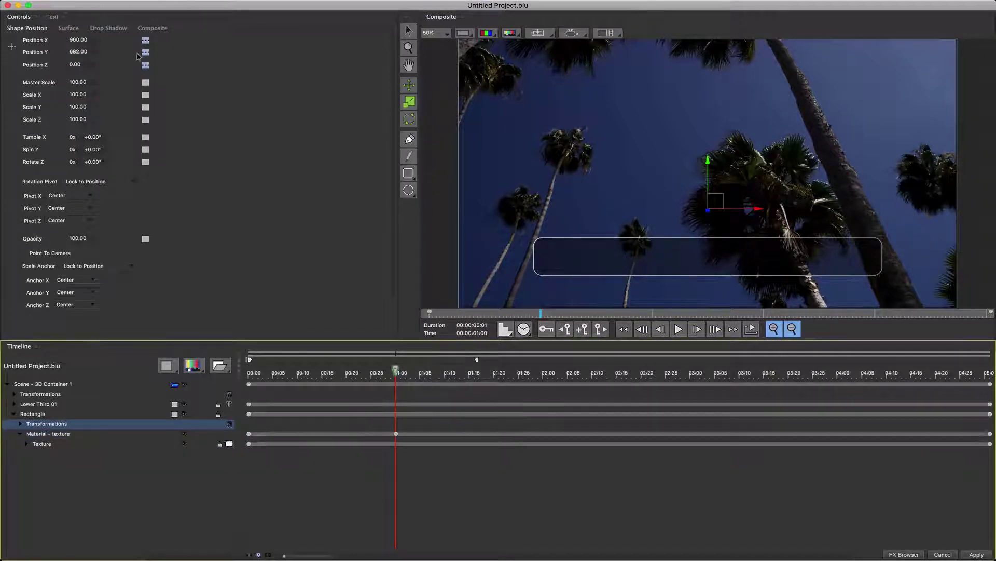
left_click(146, 52)
left_click(169, 80)
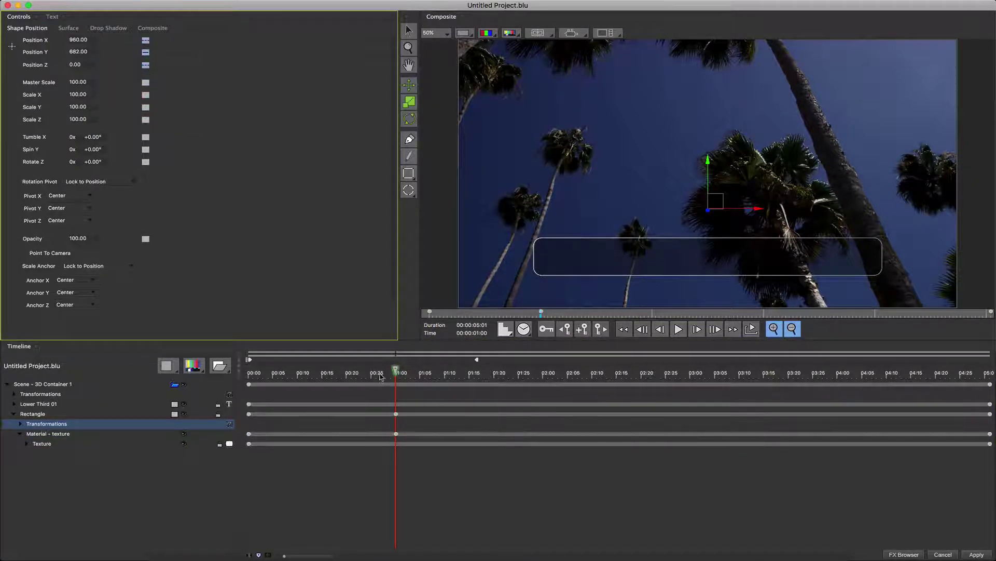
At time zero, set the rectangle's Position Y to Linear and move it below the frame to about 964, previewing the slide-in
left_click_drag(396, 373, 139, 399)
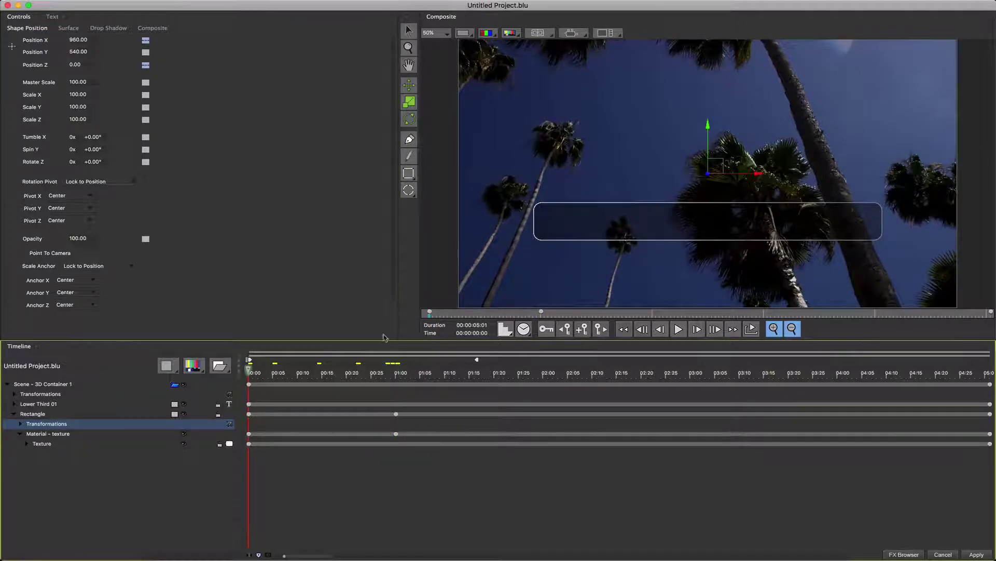
left_click(145, 51)
left_click(169, 88)
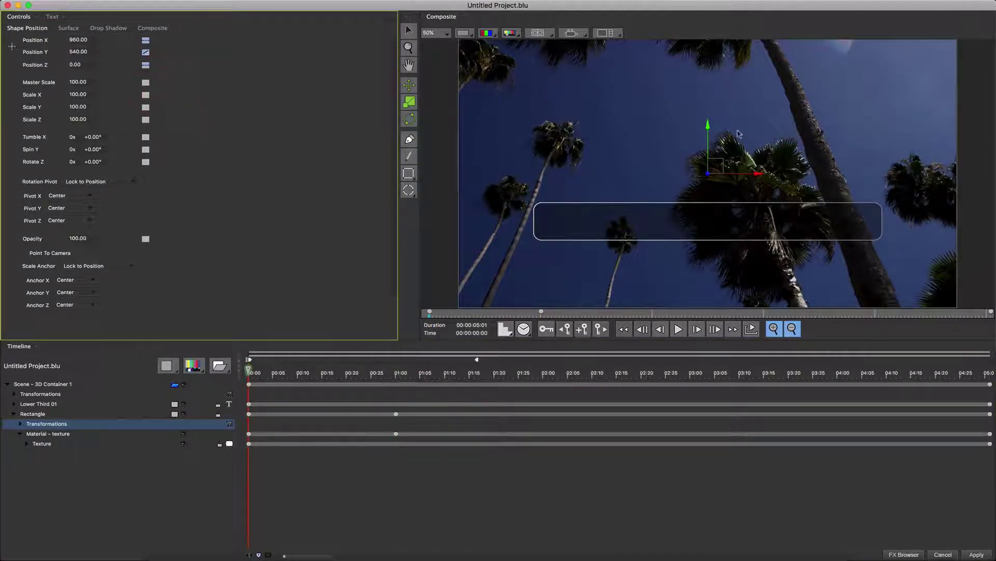
left_click(709, 129)
left_click_drag(709, 129, 709, 233)
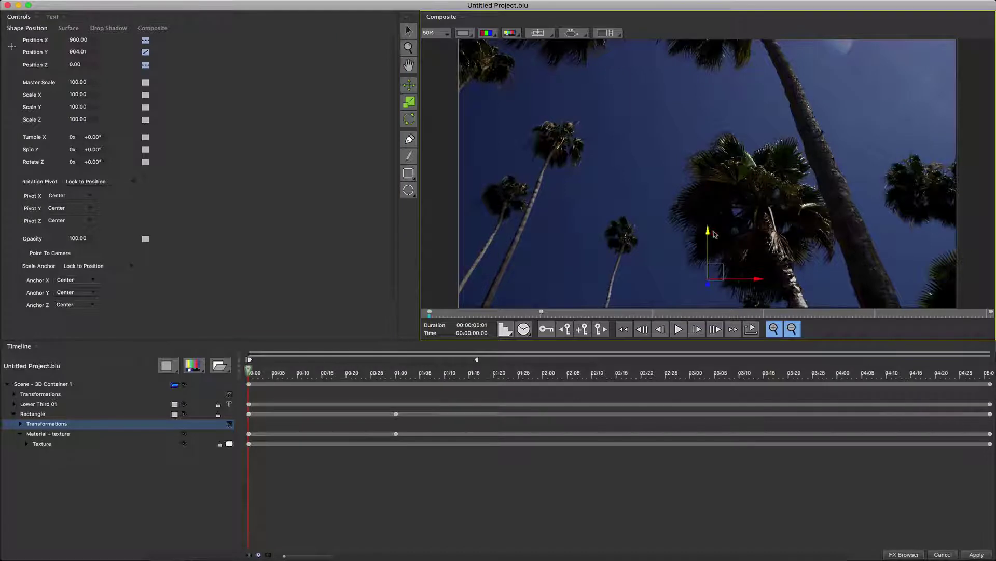
left_click_drag(249, 373, 708, 389)
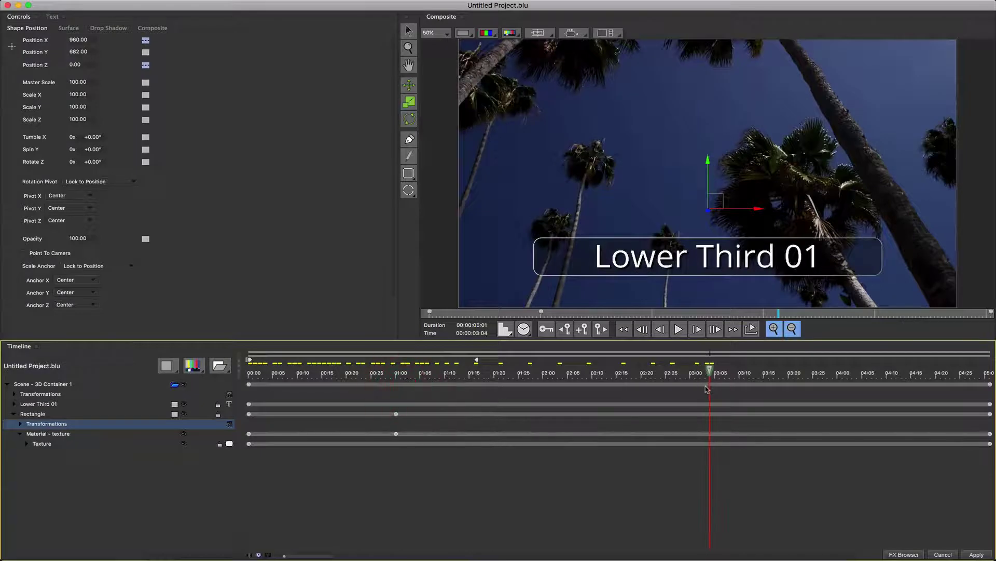
Try a Bottom crop of 31 in the Crop Texture settings of the rectangle's Texture track and undo it
left_click(40, 445)
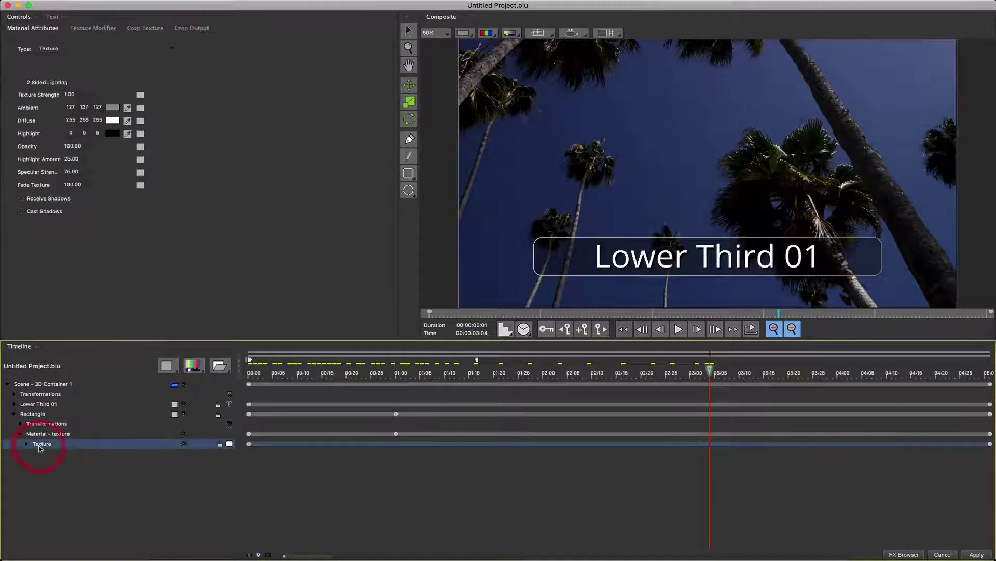
left_click(146, 28)
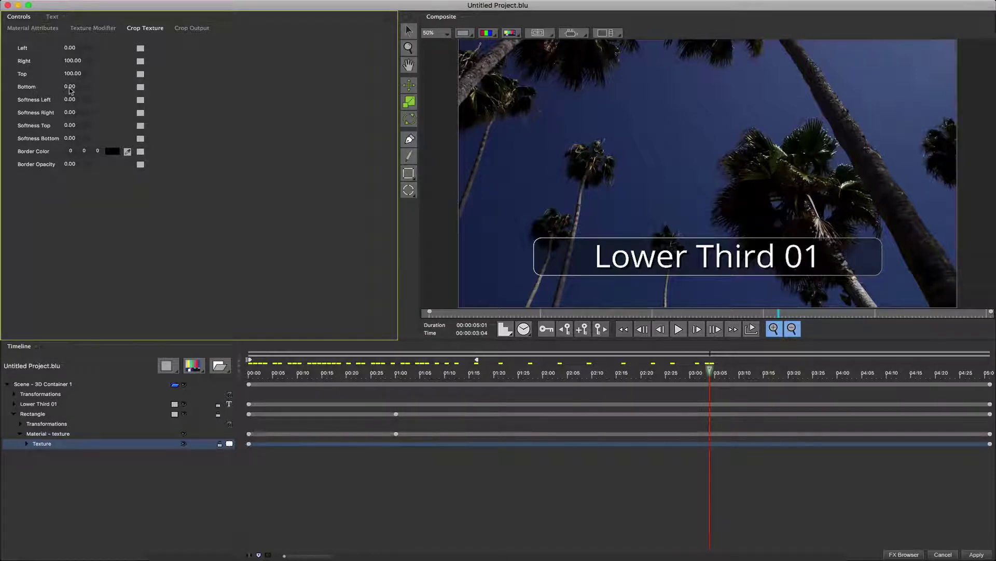
left_click_drag(71, 90, 87, 85)
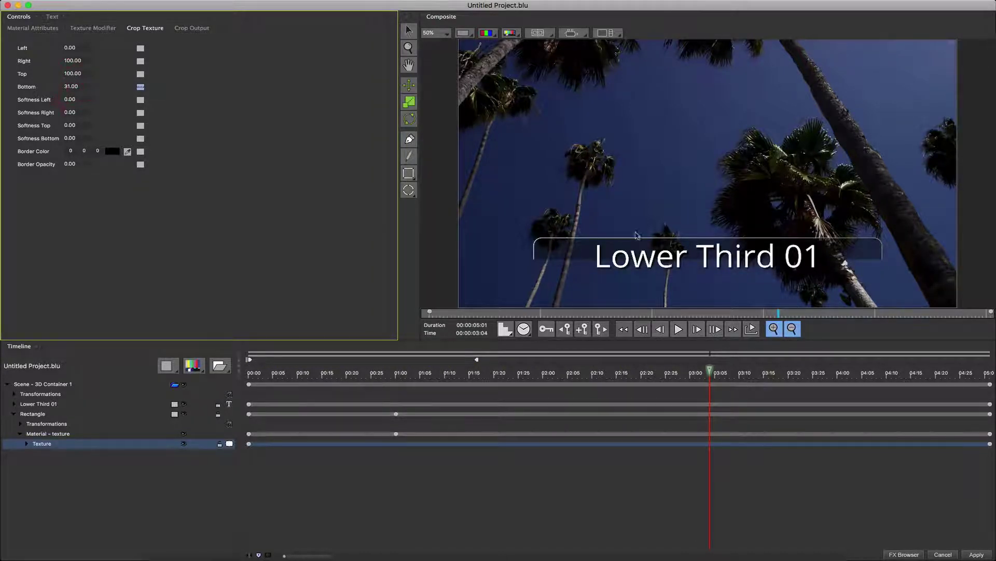
left_click_drag(710, 373, 545, 421)
key("super+z")
In the Crop Output settings of the rectangle's Texture track, set Bottom to 5 and raise the Softness Bottom
left_click(187, 30)
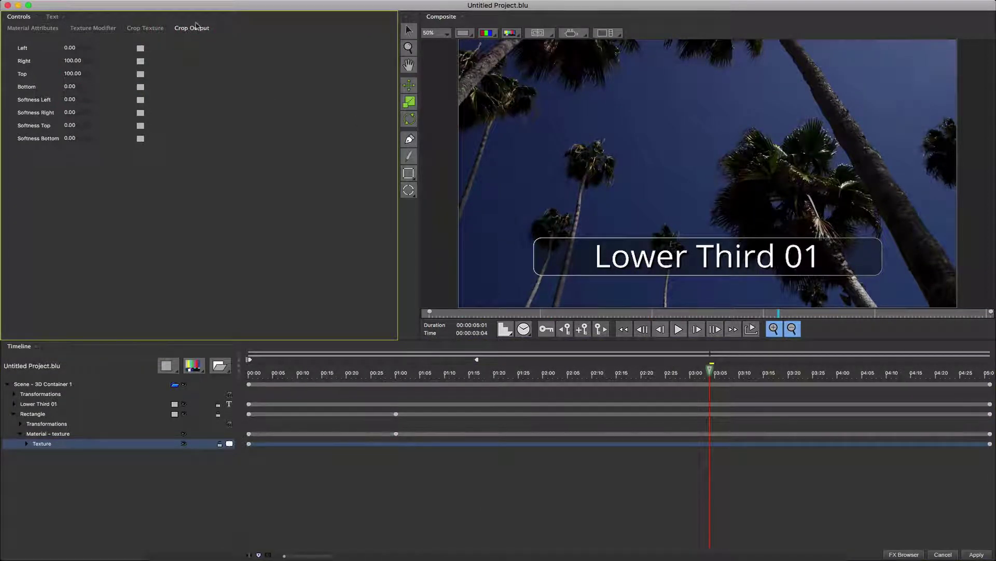
left_click_drag(652, 383, 337, 422)
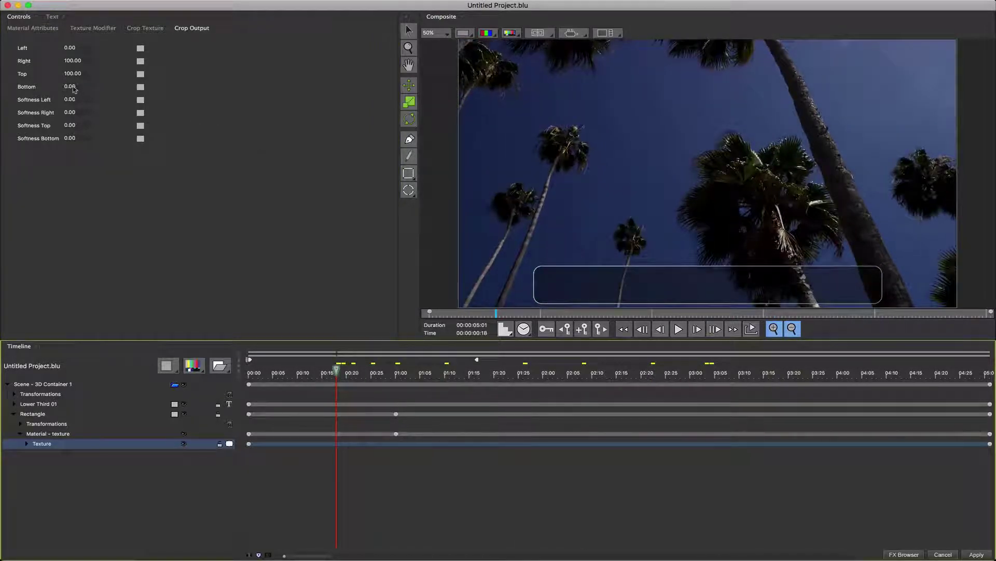
left_click_drag(73, 89, 76, 90)
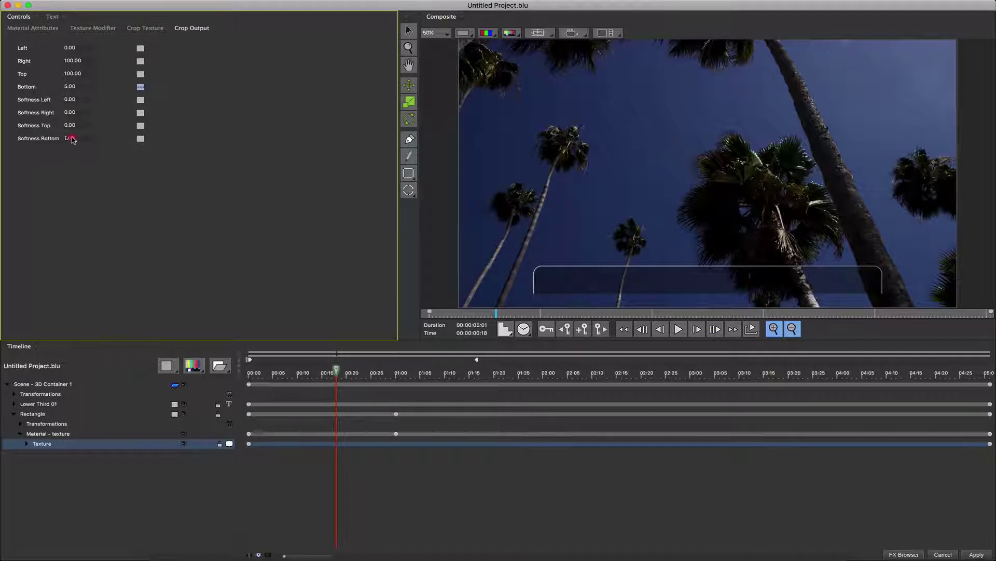
left_click_drag(72, 139, 74, 140)
Preview the lower third animation, apply the title to the clip and scrub through it in DaVinci Resolve
left_click_drag(345, 378, 896, 374)
left_click(978, 555)
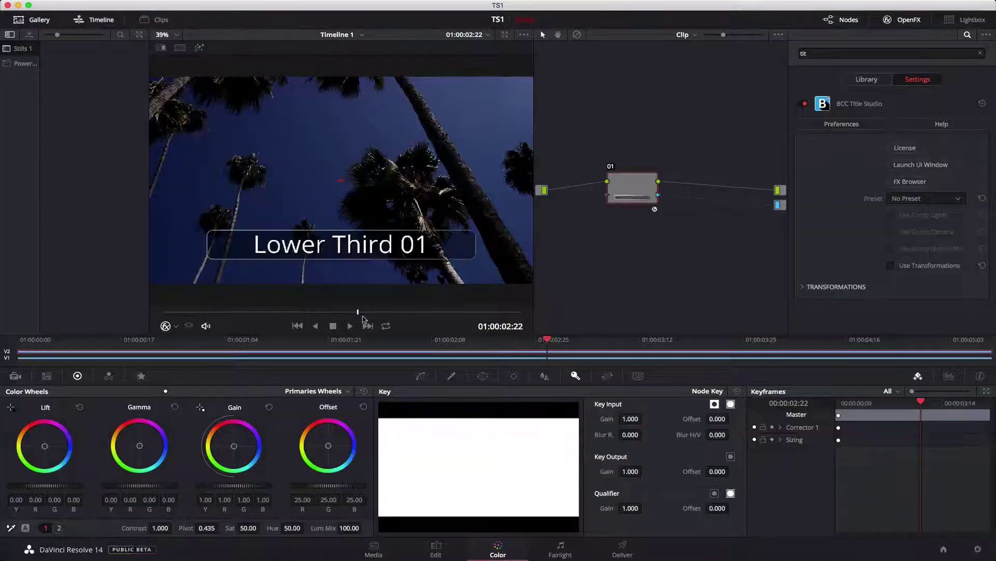
left_click_drag(363, 316, 470, 350)
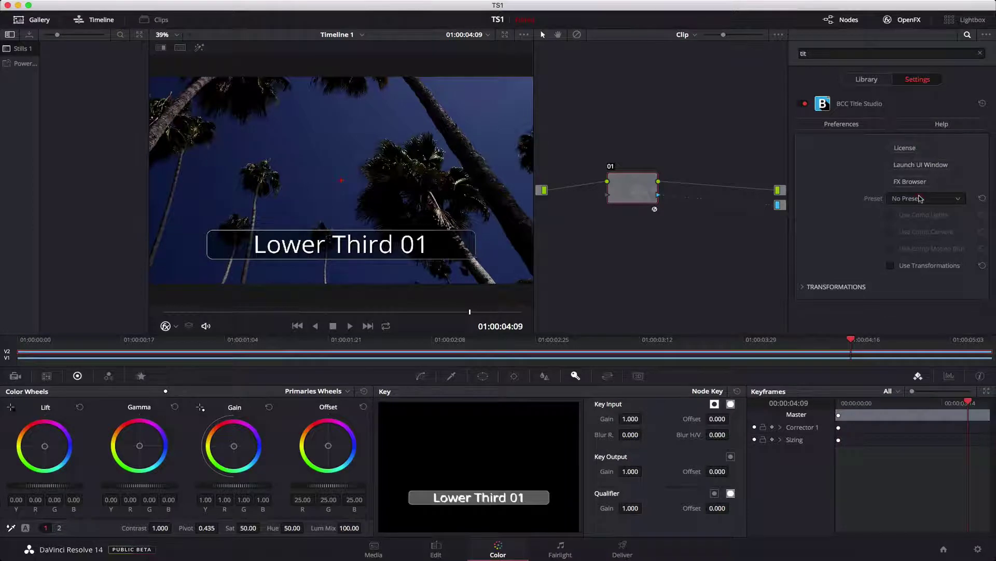
Save the title as a preset named 01_Lower_Third_01 in the Title_Studio_Presets_Tutorial folder on the Desktop
left_click(920, 198)
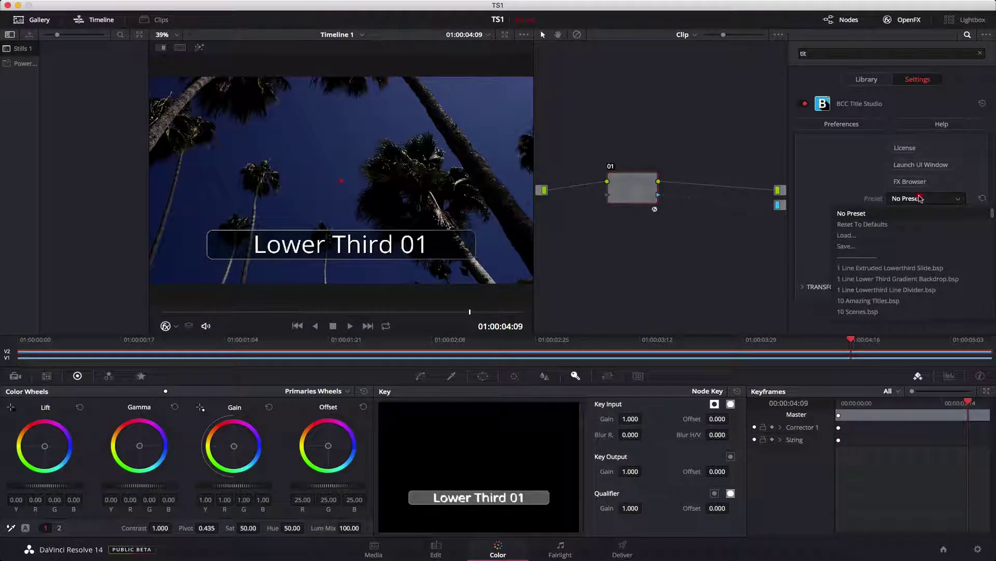
left_click(884, 248)
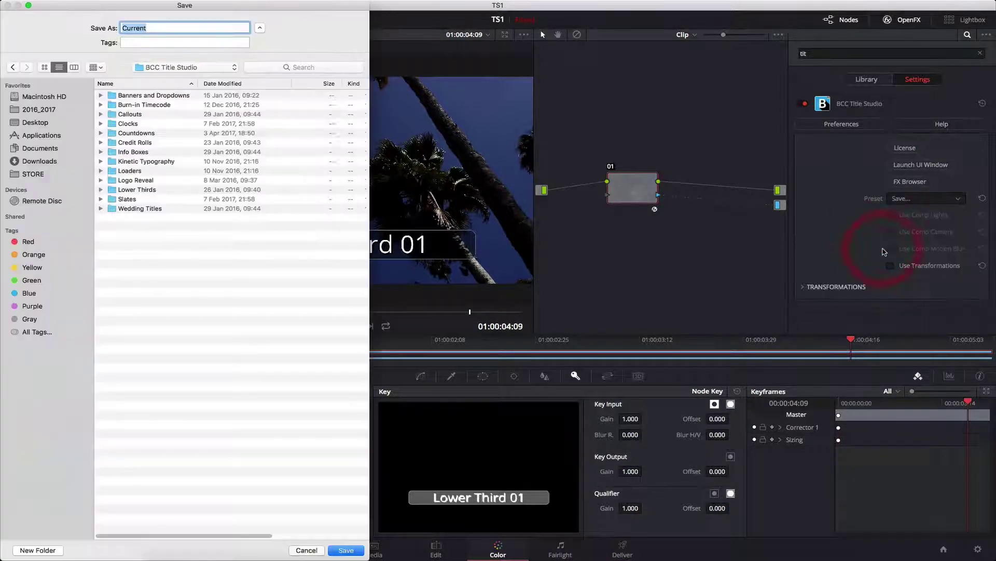
left_click(44, 122)
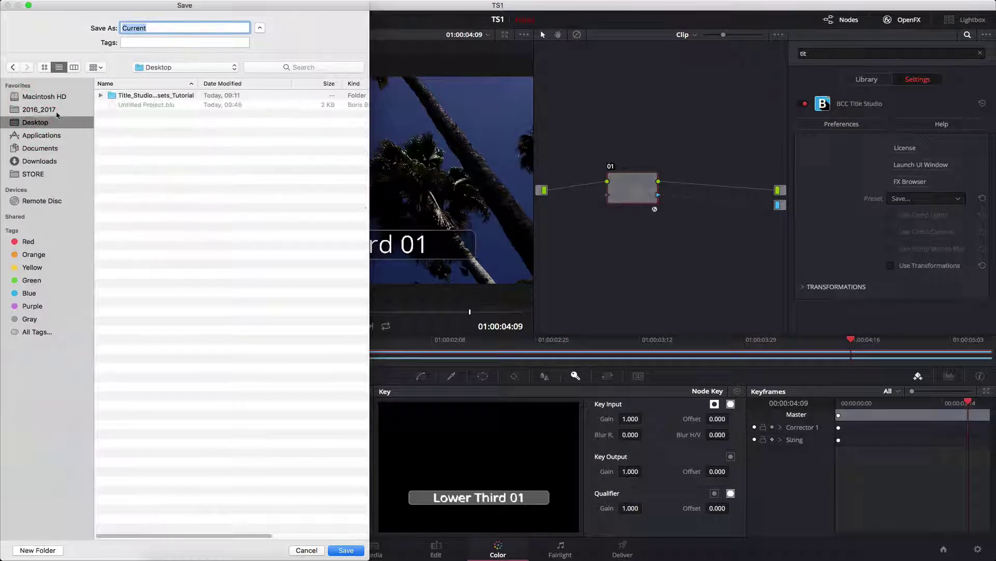
double_click(172, 95)
double_click(155, 27)
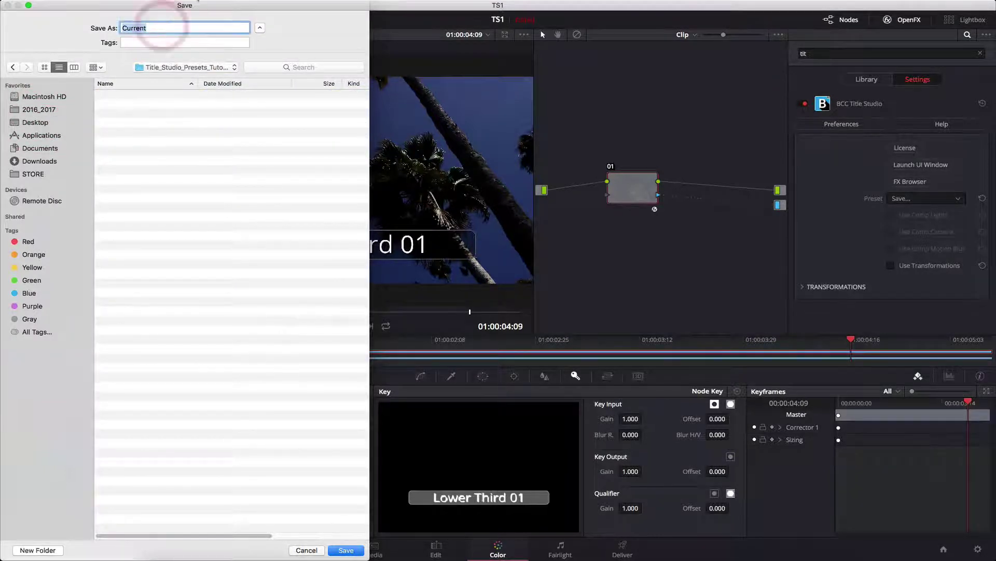
type("01_Lower_Third_")
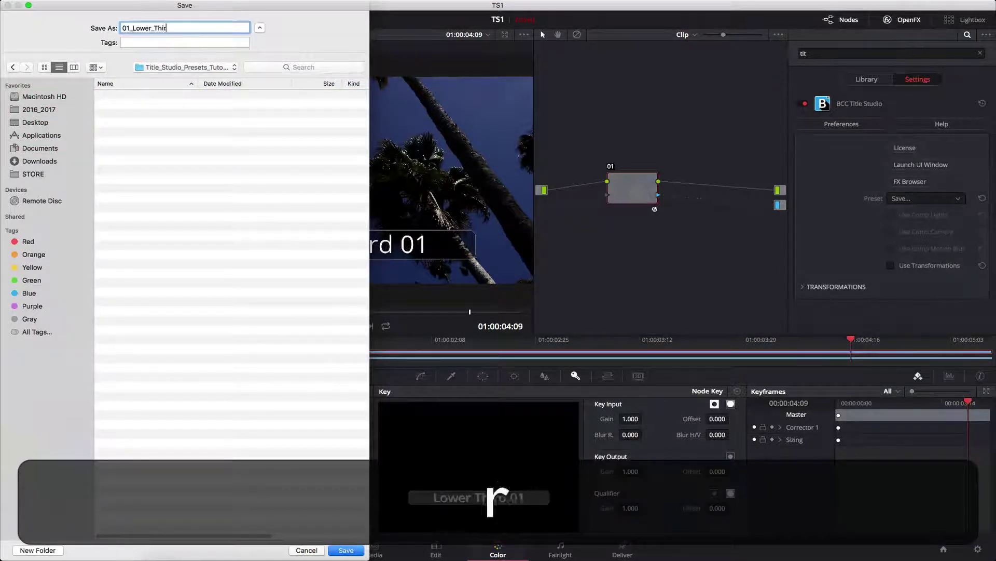
type("01")
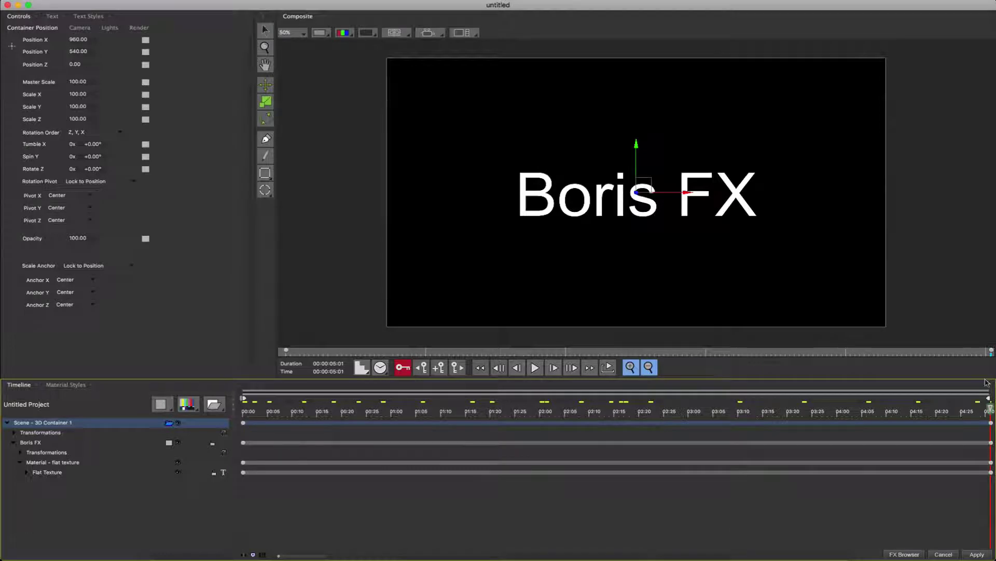
At 00:00:02:02, move the Boris FX title's container up to a Position Y of about 248 and review the motion
left_click_drag(990, 408, 551, 422)
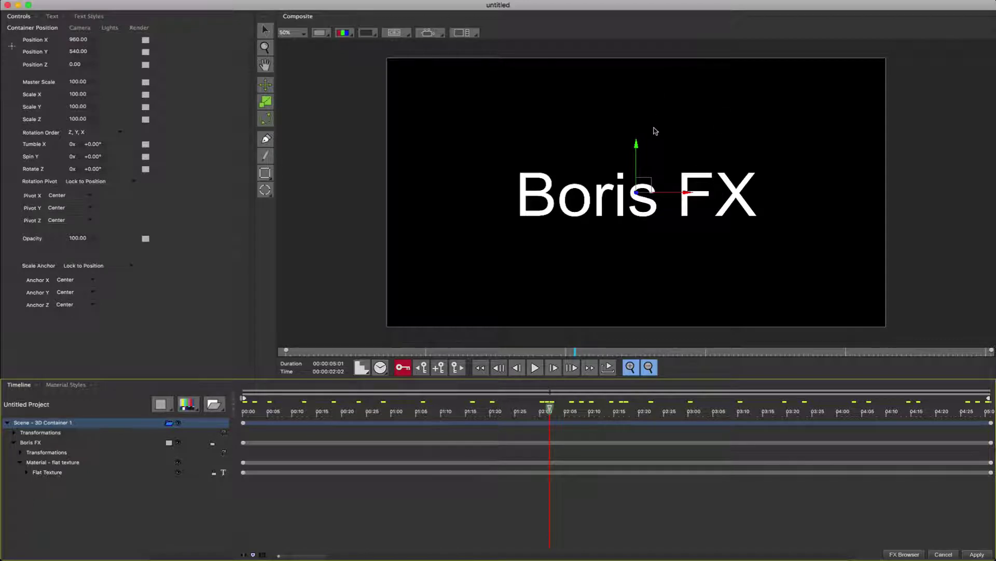
left_click_drag(637, 145, 637, 68)
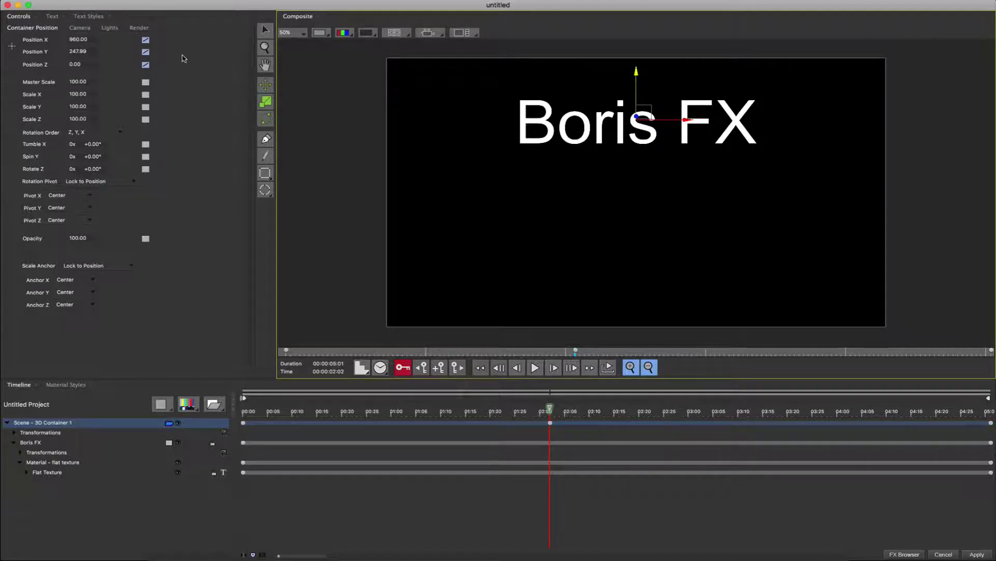
left_click_drag(548, 412, 995, 443)
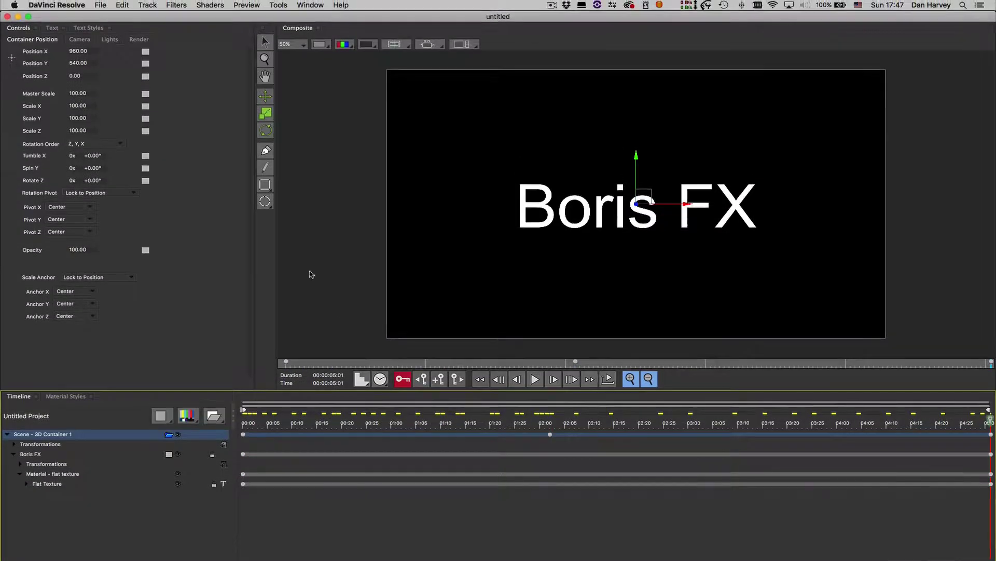
Turn on Hold Parameter Values in the project settings and scrub through the title to check the container's movement
left_click(123, 5)
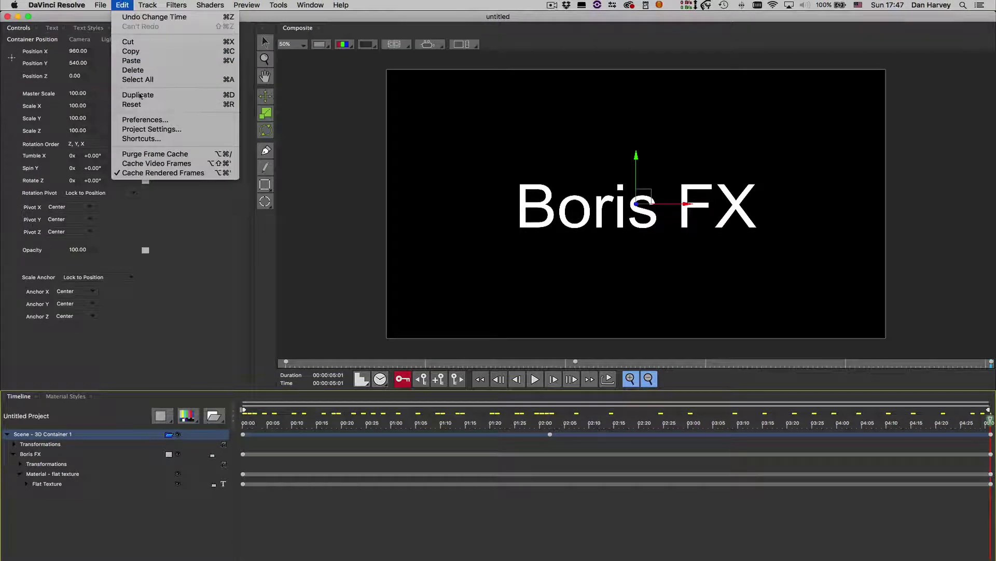
left_click(152, 129)
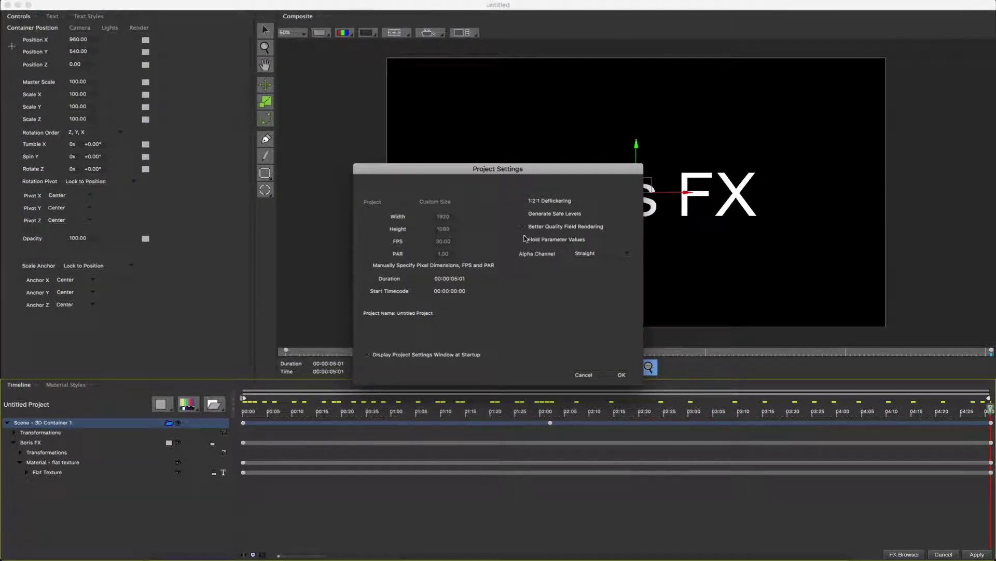
left_click(623, 375)
left_click_drag(316, 354, 962, 354)
left_click_drag(995, 404, 243, 408)
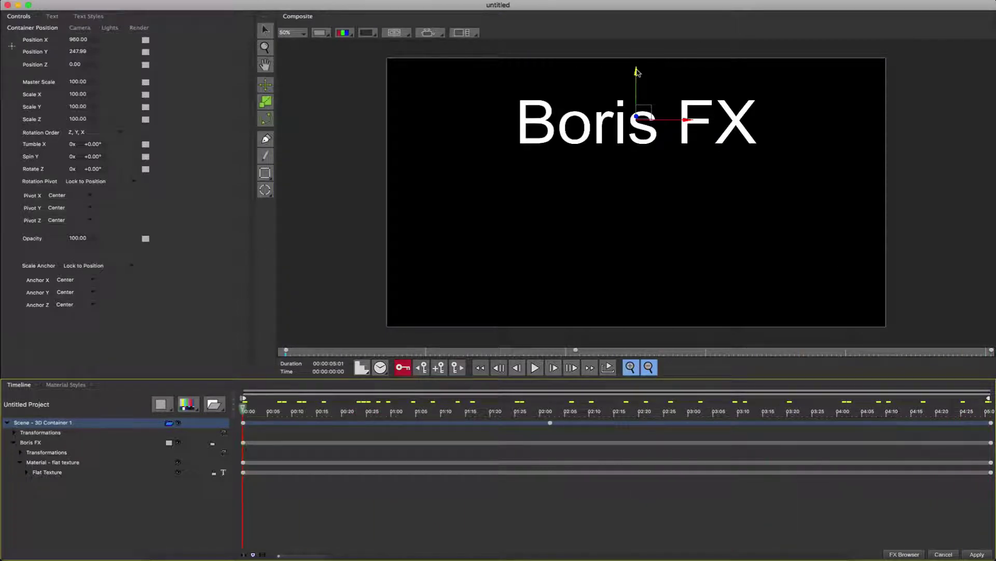
left_click_drag(244, 411, 601, 412)
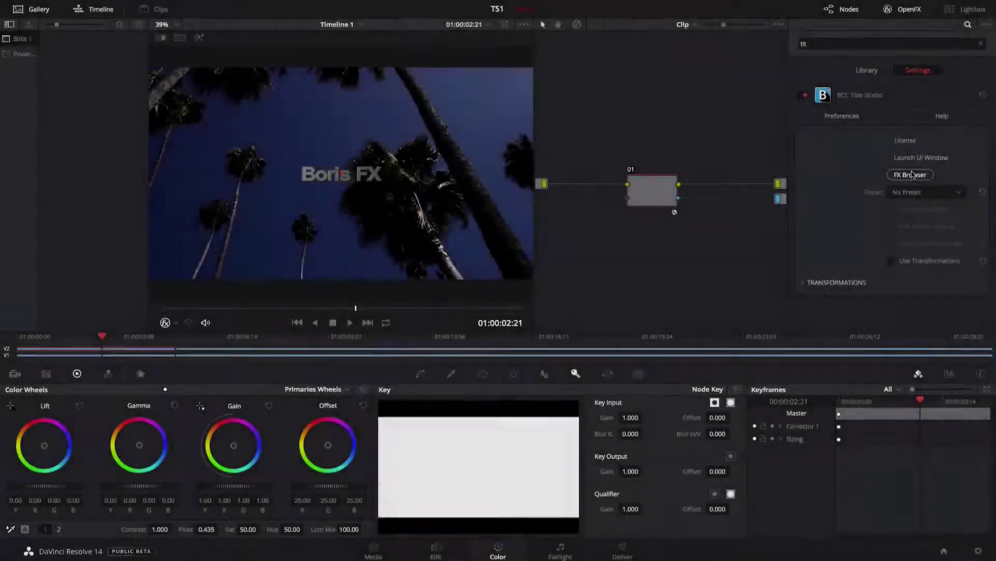
Load the 01a_Lower_Third.bsp preset from the FX Browser, review it in Advanced Mode up to 00:00:02:00 and apply it
left_click(911, 175)
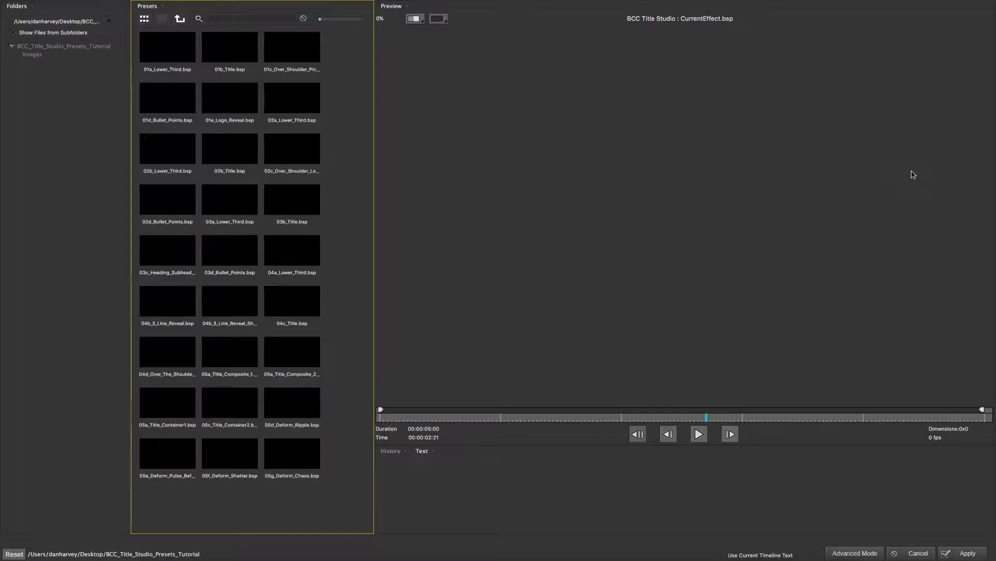
left_click(176, 48)
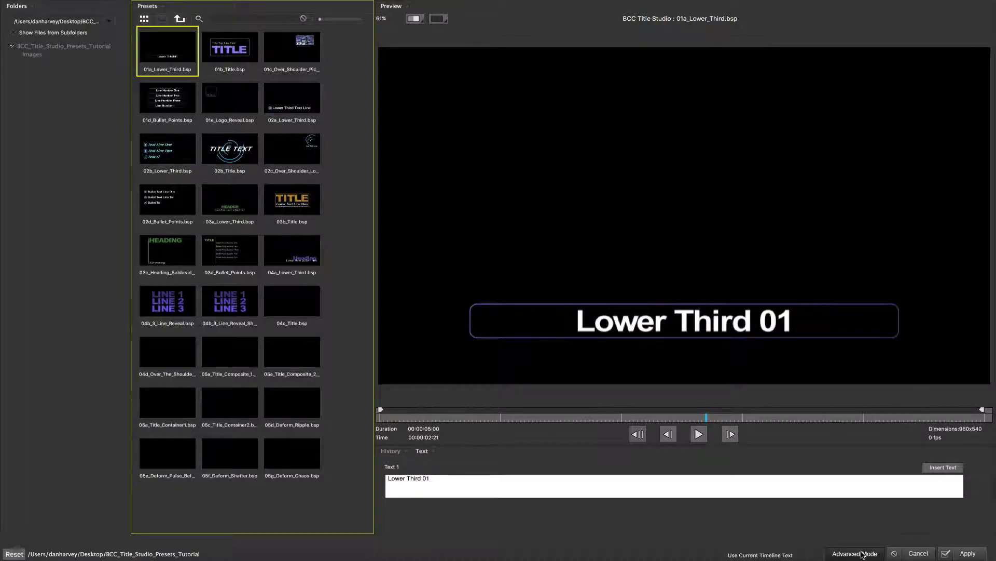
left_click(862, 553)
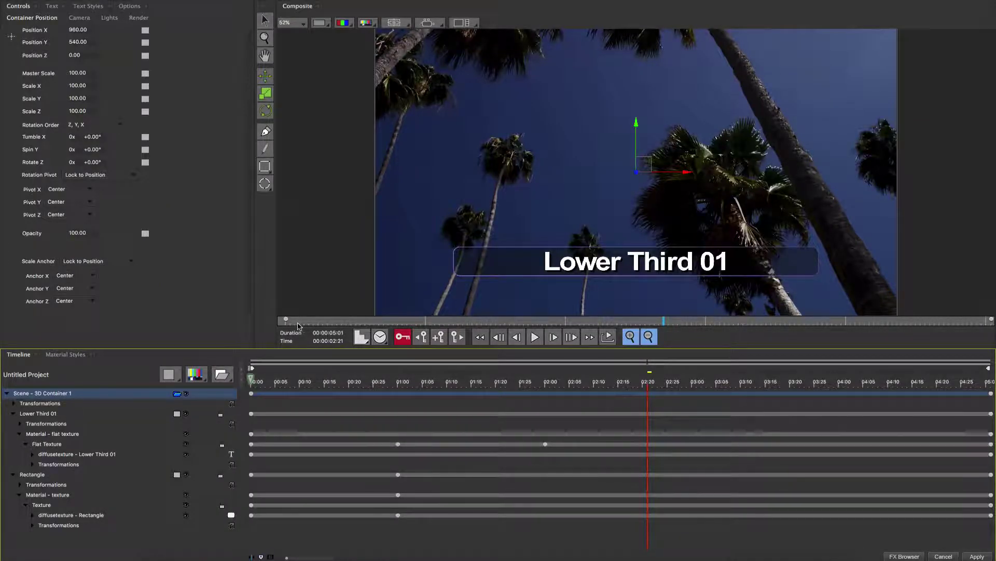
left_click_drag(299, 322, 562, 349)
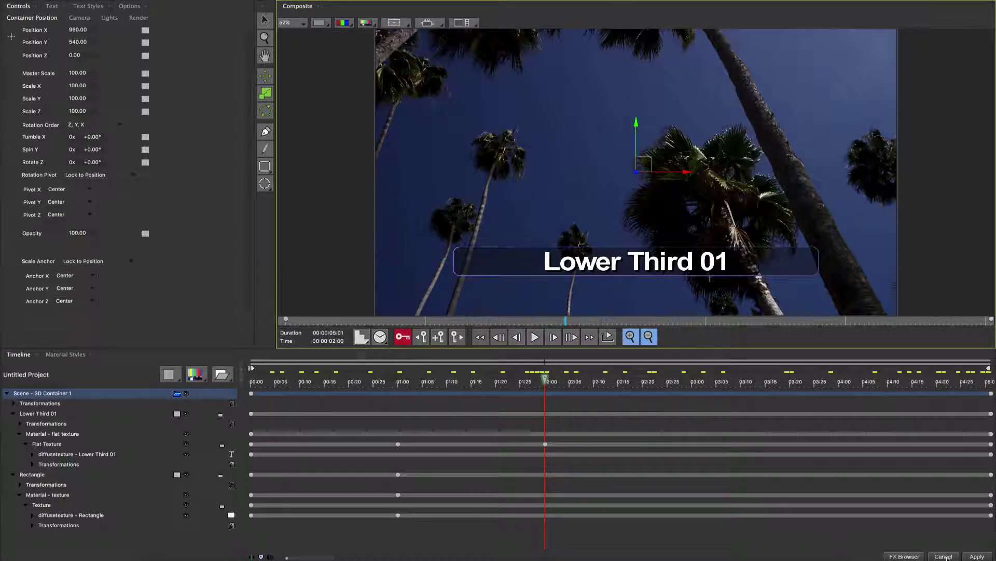
left_click(977, 556)
Add BCC Title Studio to the boats clip's node, open the 01a_Lower_Third preset in Advanced Mode and review its timing
left_click_drag(120, 339, 804, 373)
left_click_drag(837, 117, 643, 194)
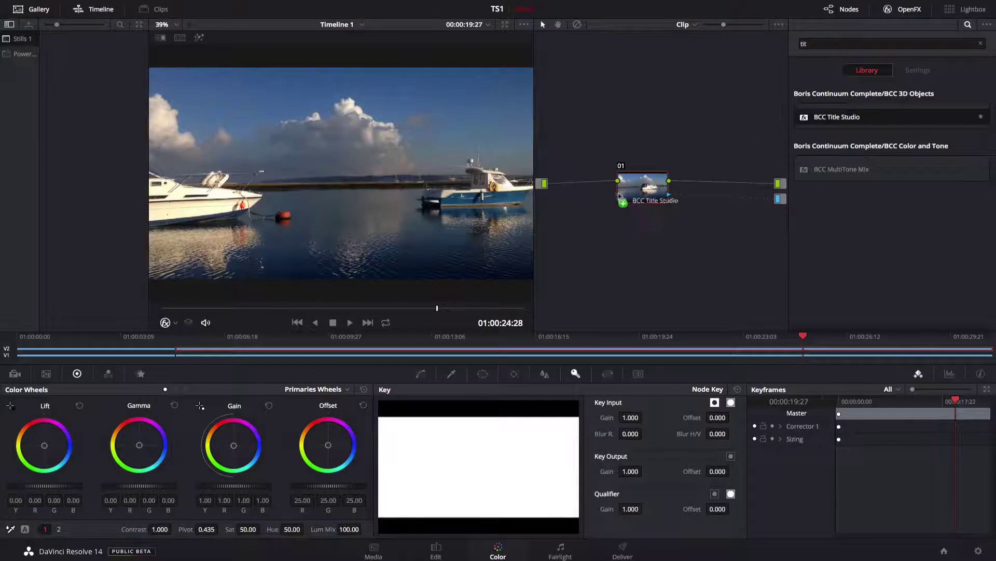
right_click(651, 196)
mouse_move(679, 231)
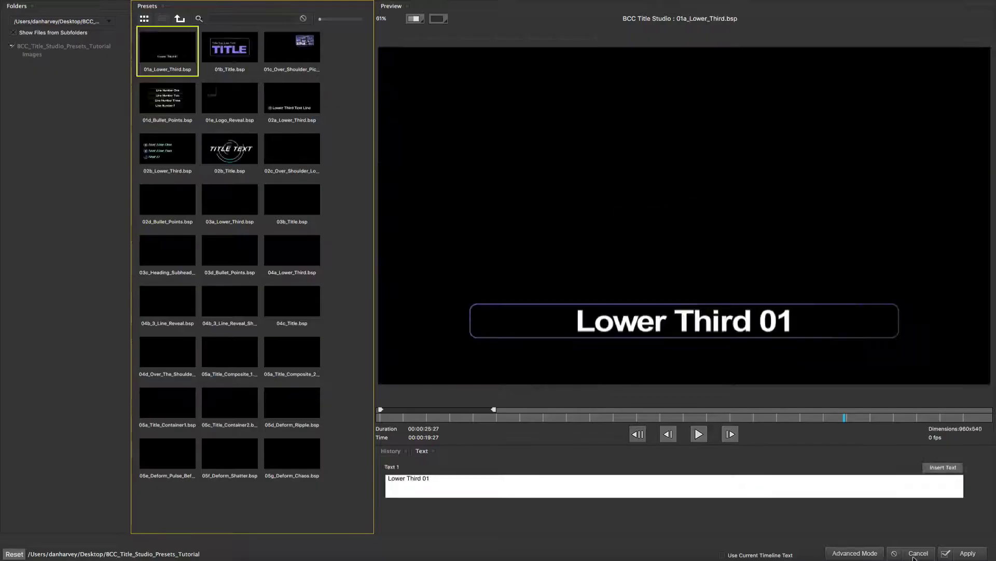
left_click(854, 552)
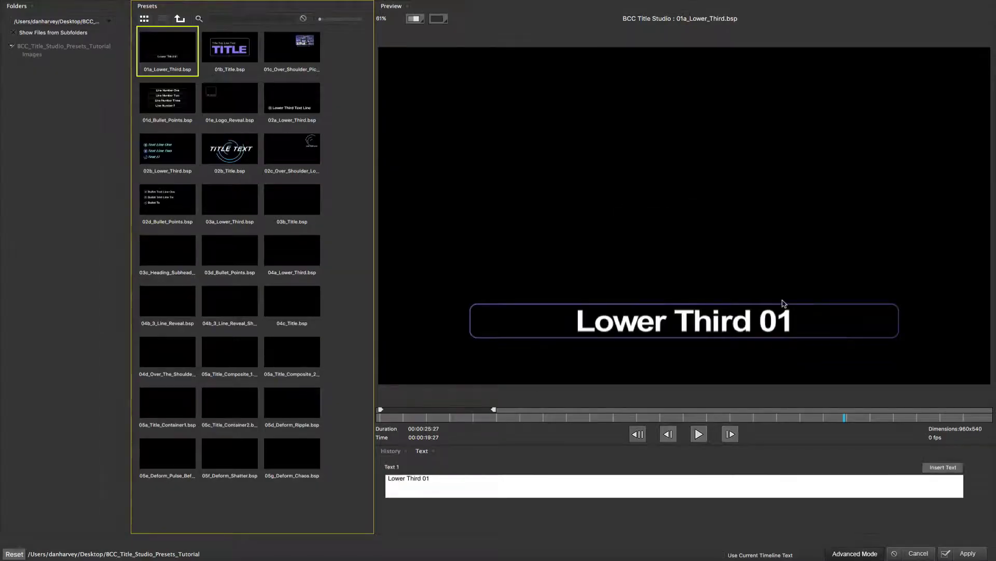
left_click_drag(825, 326, 564, 361)
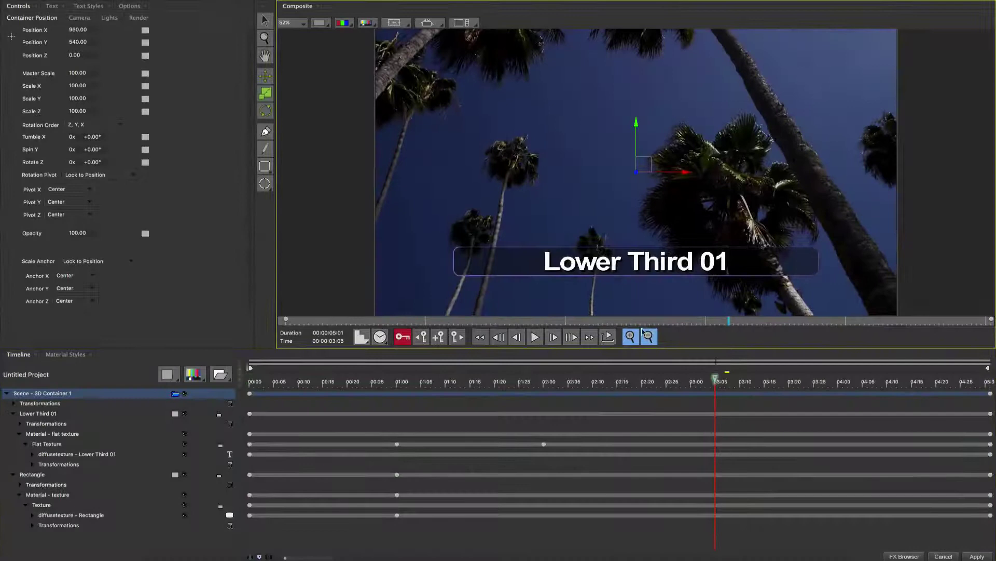
Scrub back through the five-second title's opening animation and add a rigid run to its timeline
left_click(427, 335)
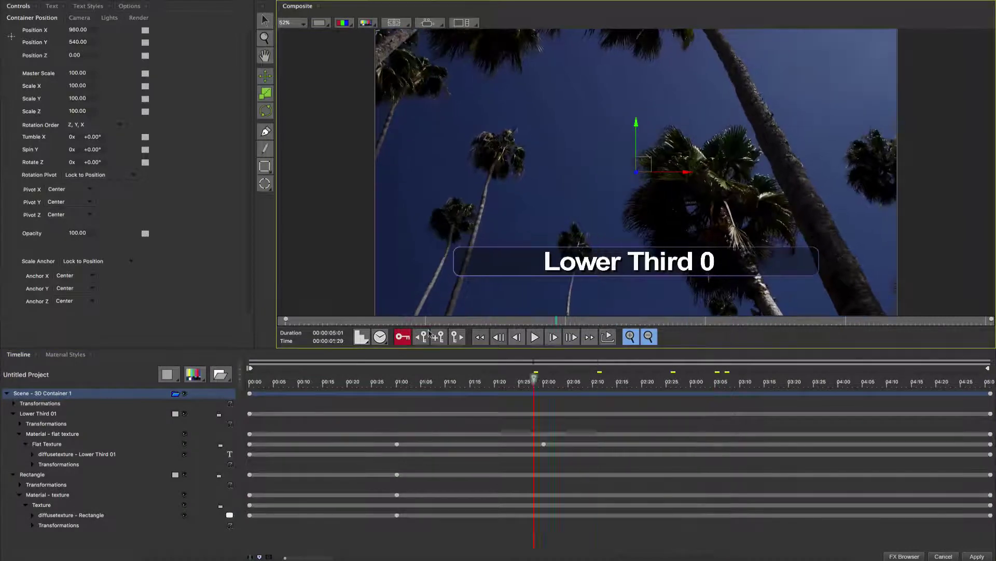
left_click_drag(429, 333, 358, 336)
right_click(372, 371)
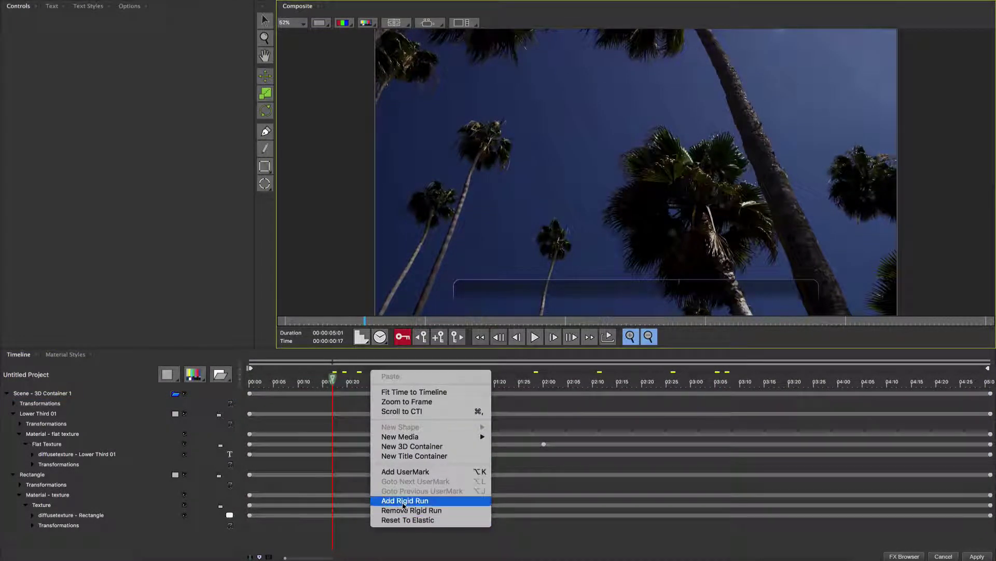
left_click(405, 500)
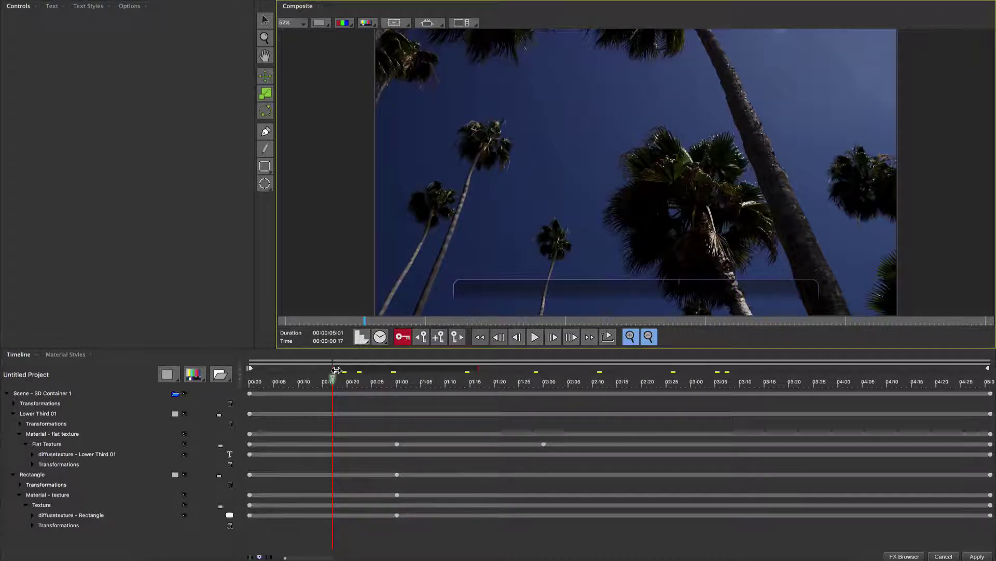
Extend the rigid run to span from time zero to about 00:00:02:00 and apply the title
left_click_drag(333, 368, 243, 367)
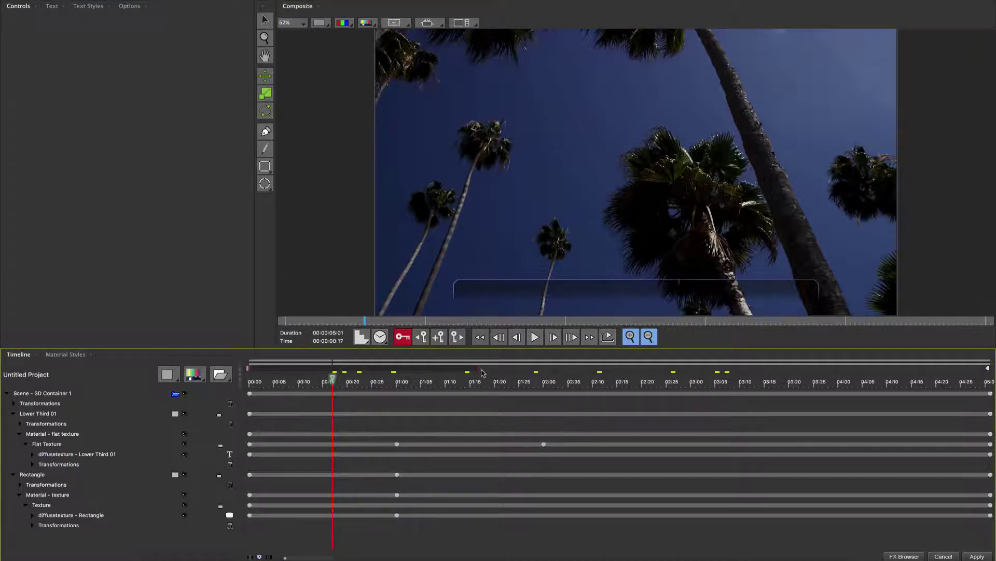
left_click_drag(478, 370, 553, 378)
left_click(975, 554)
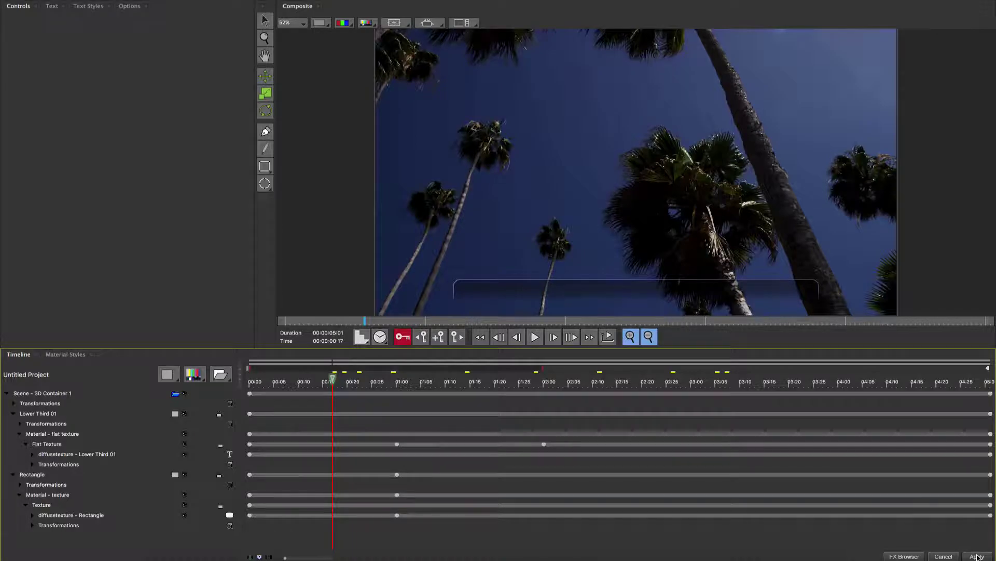
Save the preset as 01a_Lower_Third_Rigid_Run in the BCC Title Studio presets tutorial folder and scrub on to the boats clip
left_click(929, 192)
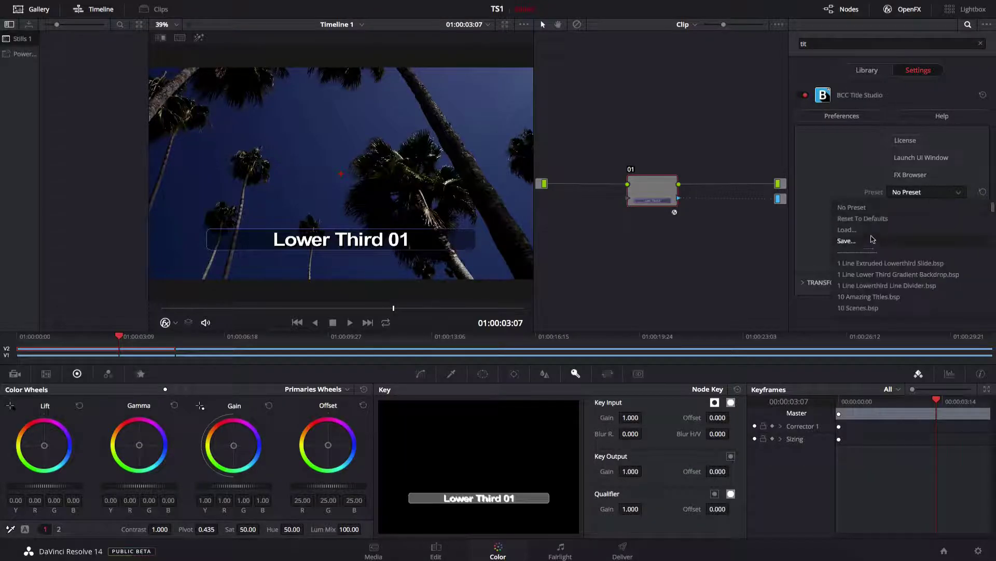
left_click(934, 240)
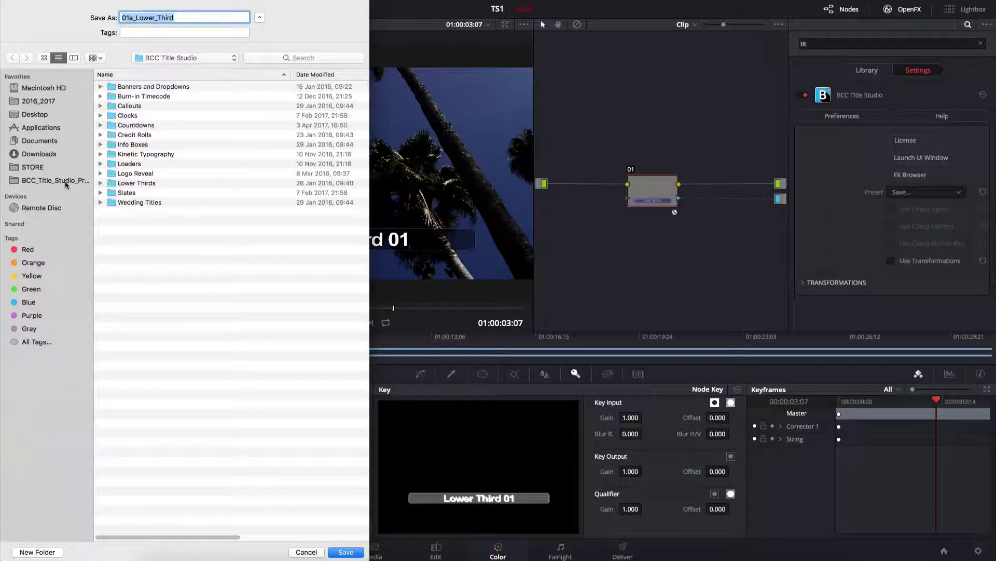
left_click(65, 181)
left_click(188, 18)
type("_Rigid_Run")
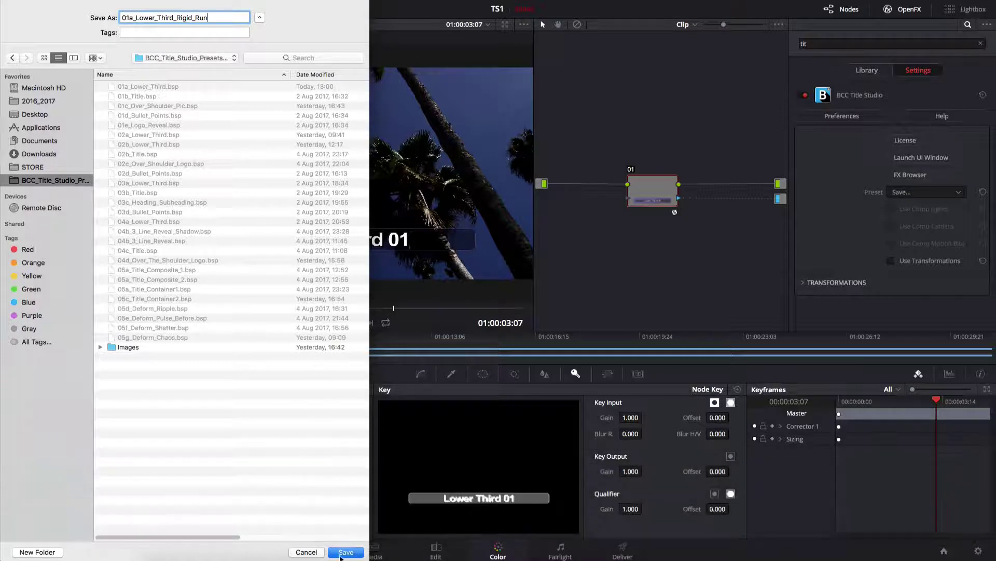
left_click(353, 552)
left_click_drag(121, 335, 246, 337)
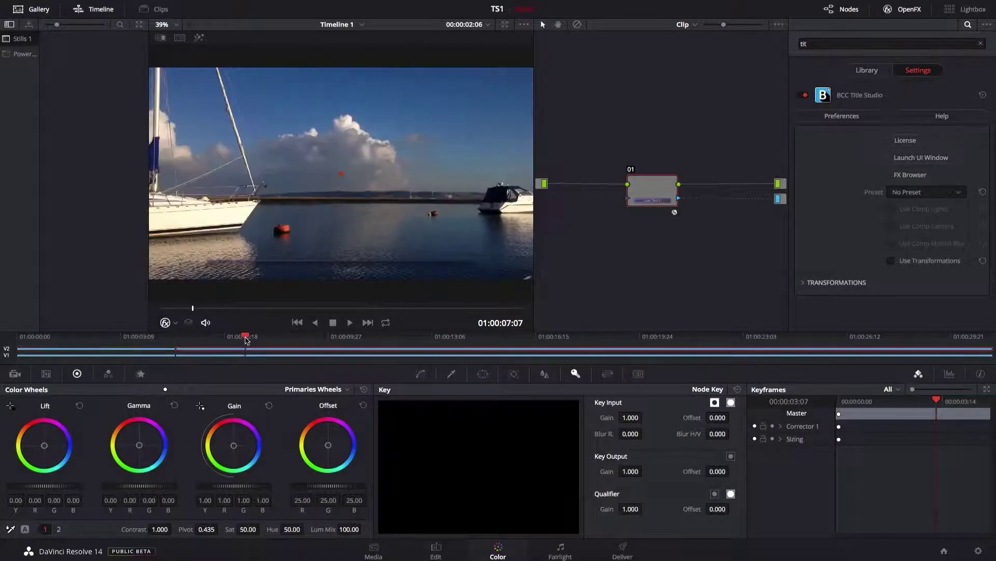
Open the 01a_Lower_Third_Rigid_Run title on the boats clip in Advanced Mode and check its animation timing around the two-second point
left_click(903, 176)
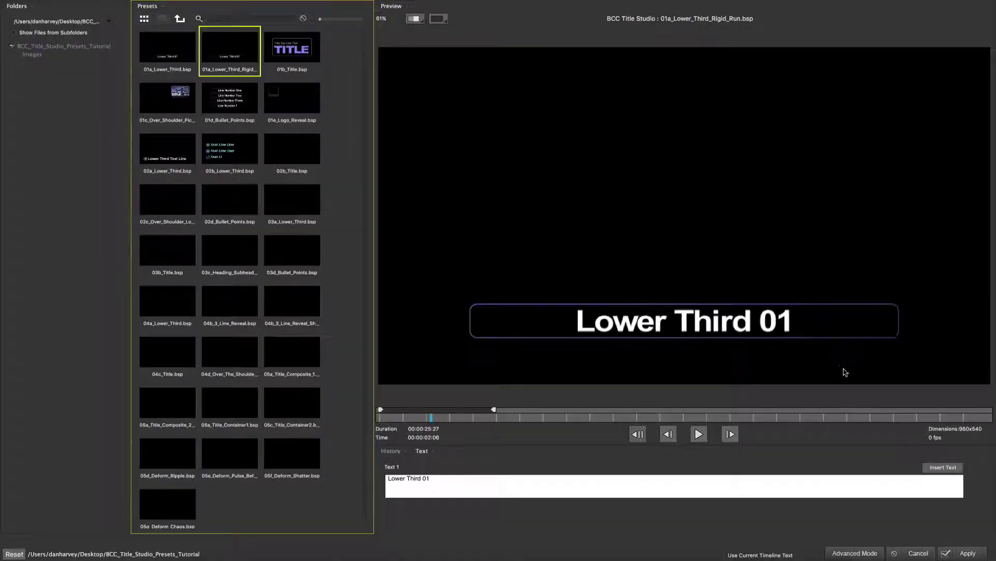
left_click(857, 553)
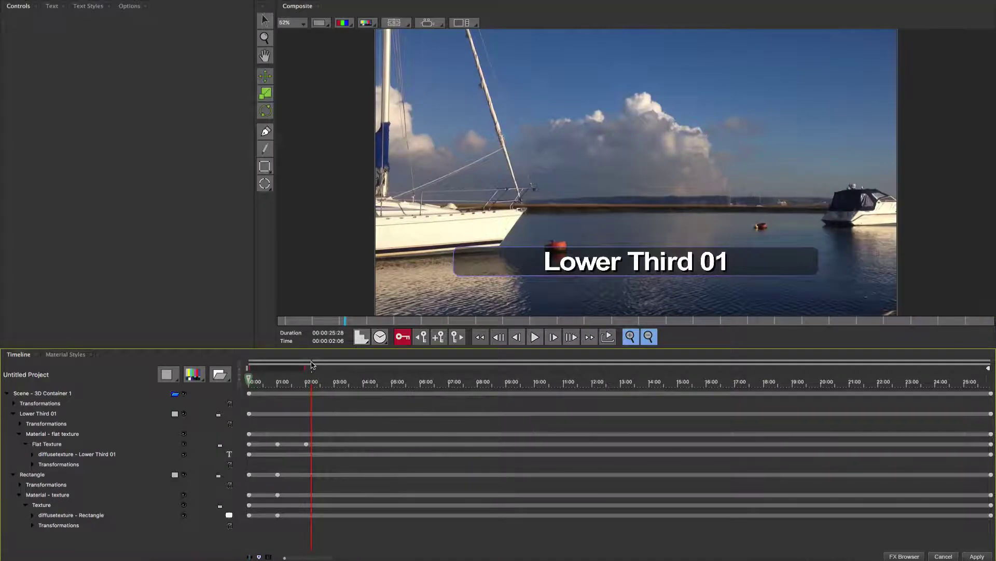
left_click_drag(338, 325, 331, 328)
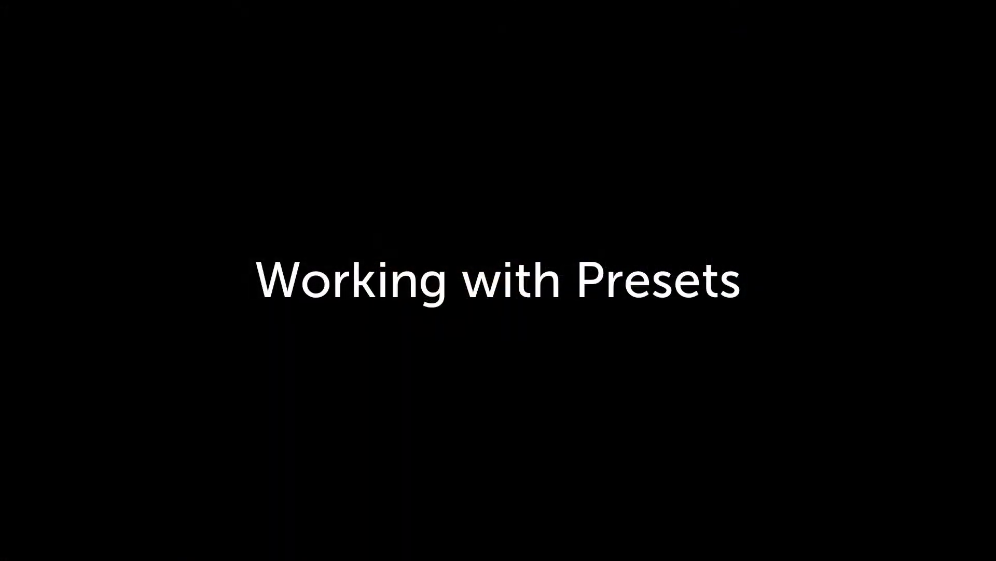
Extract BCC_Title_Studio_Presets_Tutorial.zip on the desktop, trash the archive and leave the extracted folder on the cleared desktop
left_click_drag(961, 70, 524, 158)
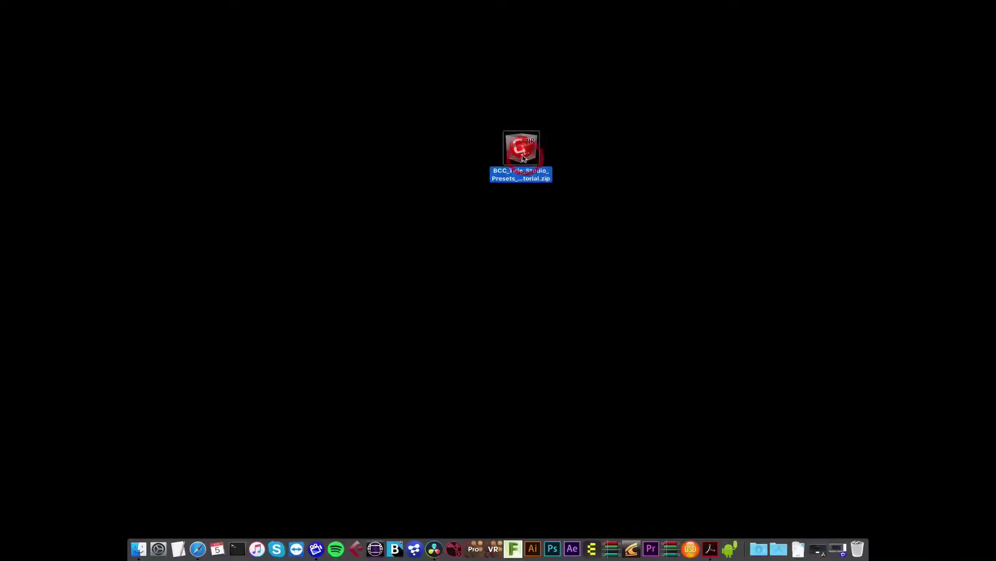
double_click(523, 158)
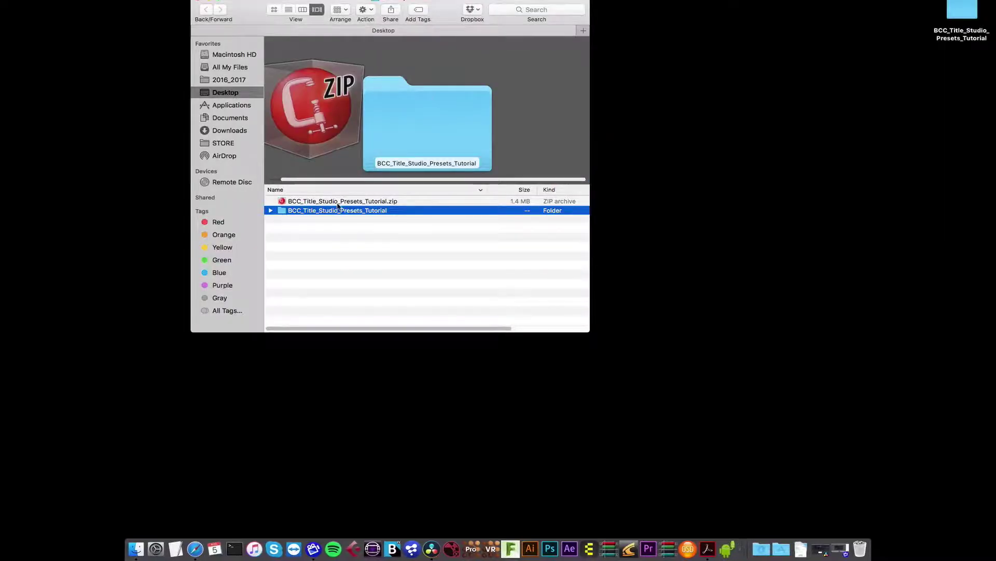
left_click_drag(337, 202, 860, 548)
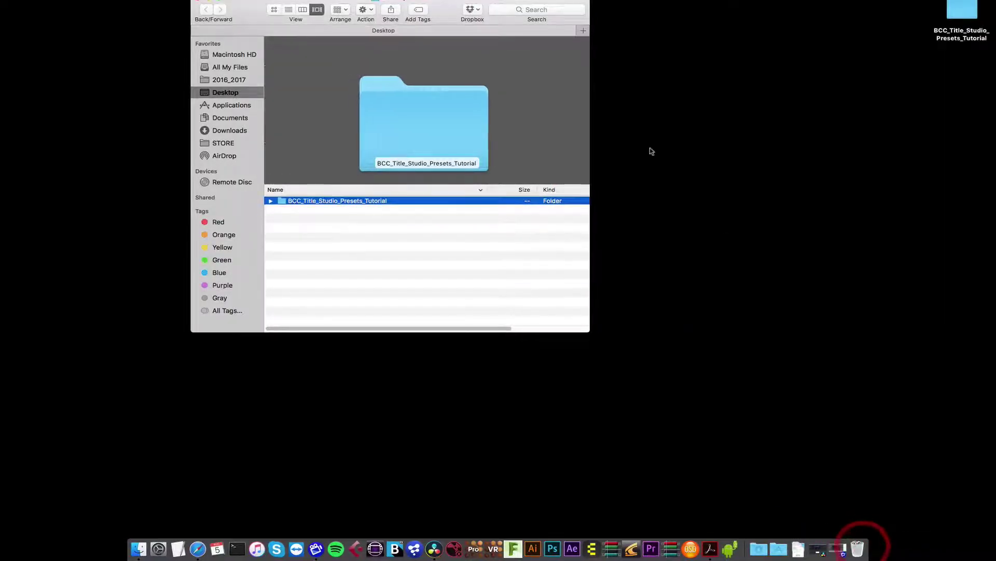
left_click(198, 1)
left_click_drag(960, 18, 459, 187)
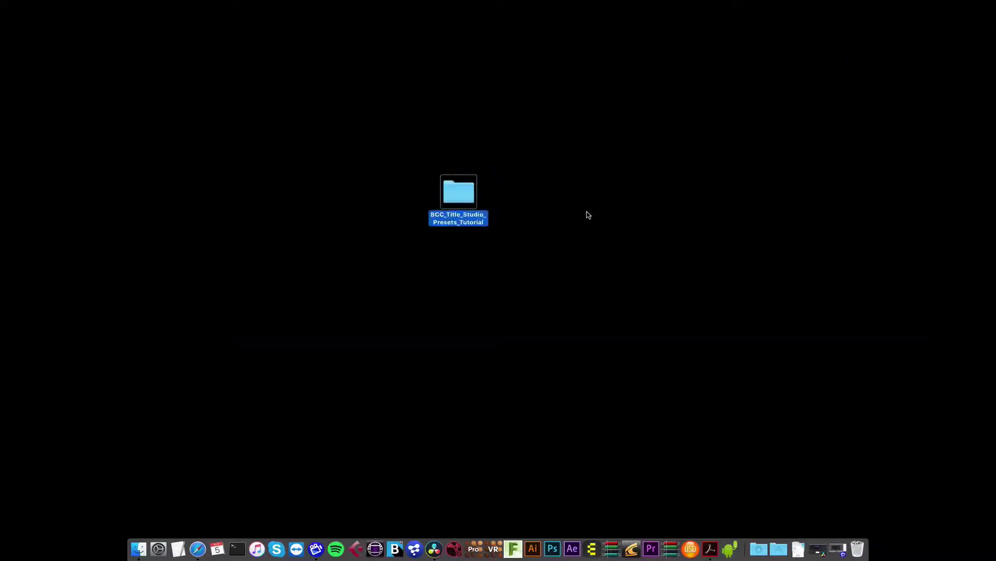
Switch back to DaVinci Resolve, add BCC Title Studio to the palm tree clip's node and enable Use OFX Alpha on it
left_click(818, 549)
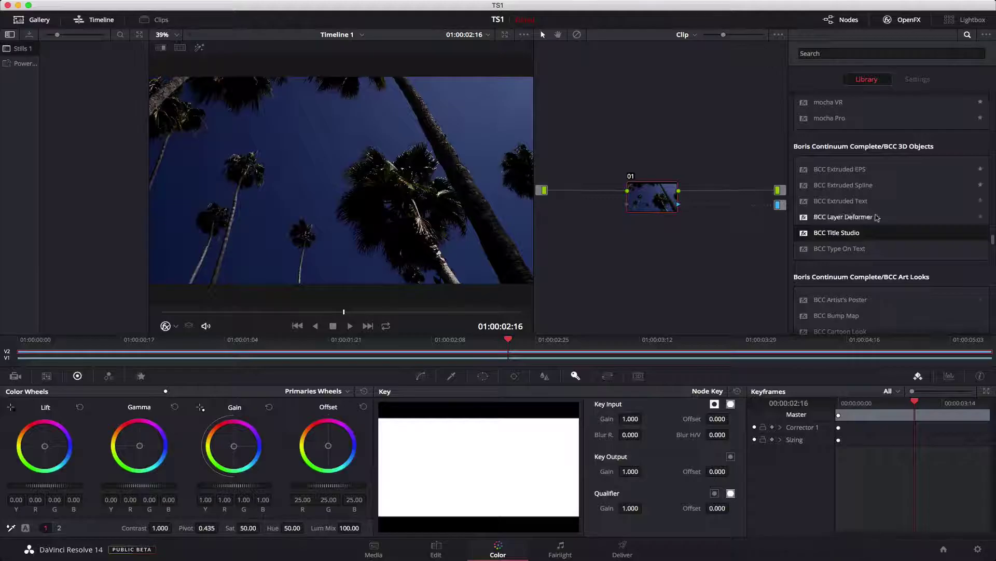
left_click_drag(837, 233, 647, 191)
right_click(663, 194)
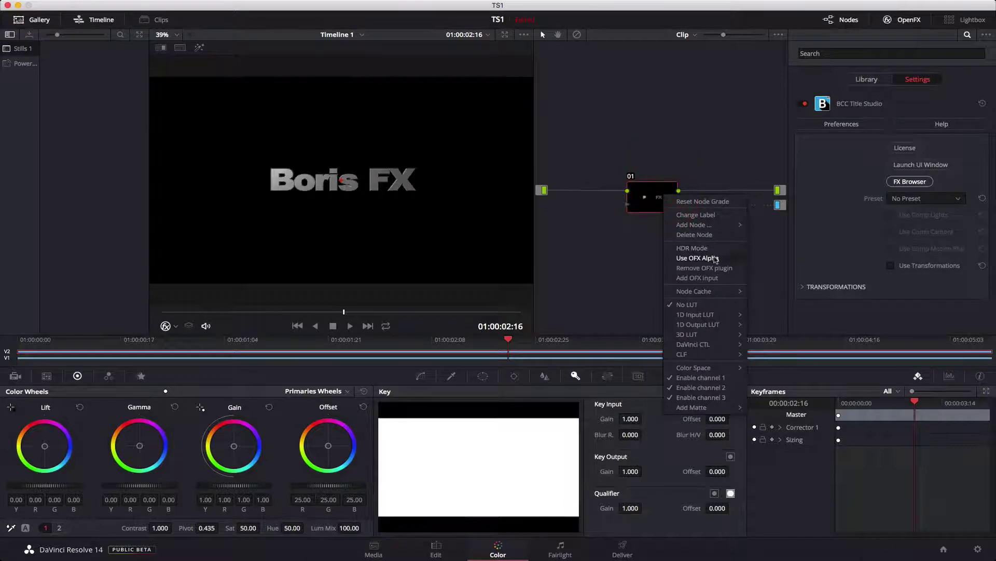
left_click(714, 258)
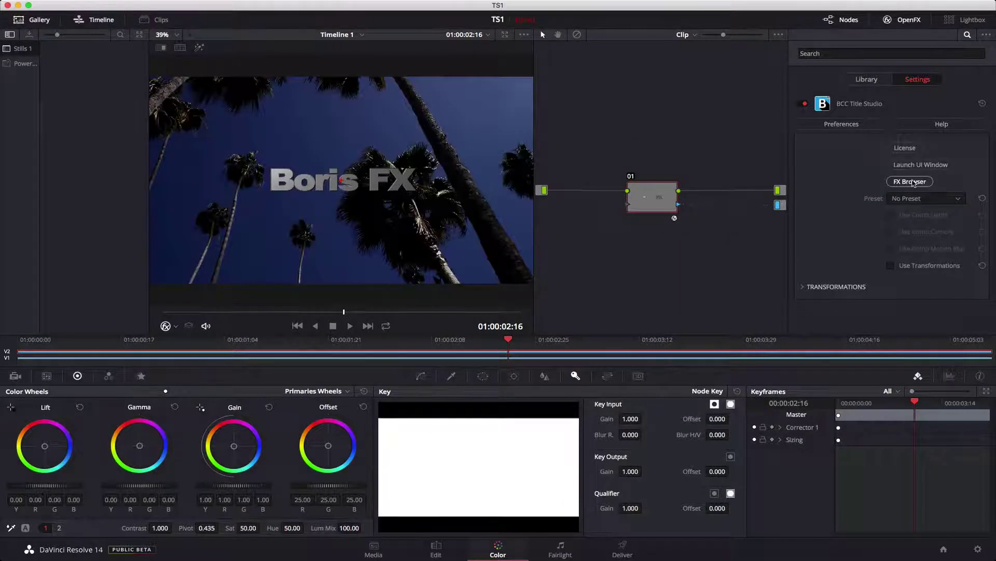
Open the FX Browser and look through BCC Title Studio's preset categories, including Banners and Dropdowns, Callouts, Countdowns, Info Boxes and Logo Reveal
left_click(914, 182)
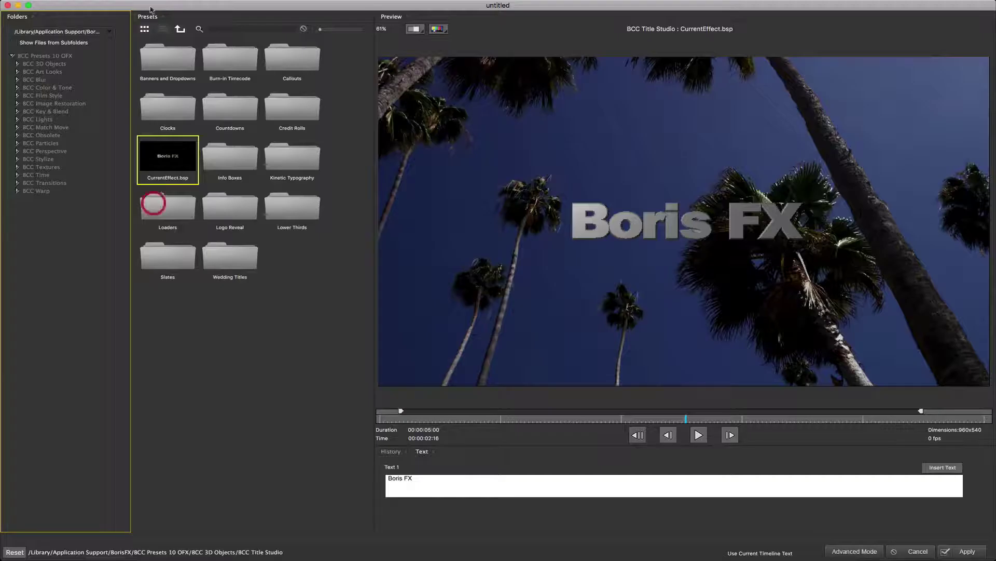
left_click(17, 64)
left_click(22, 104)
left_click(60, 112)
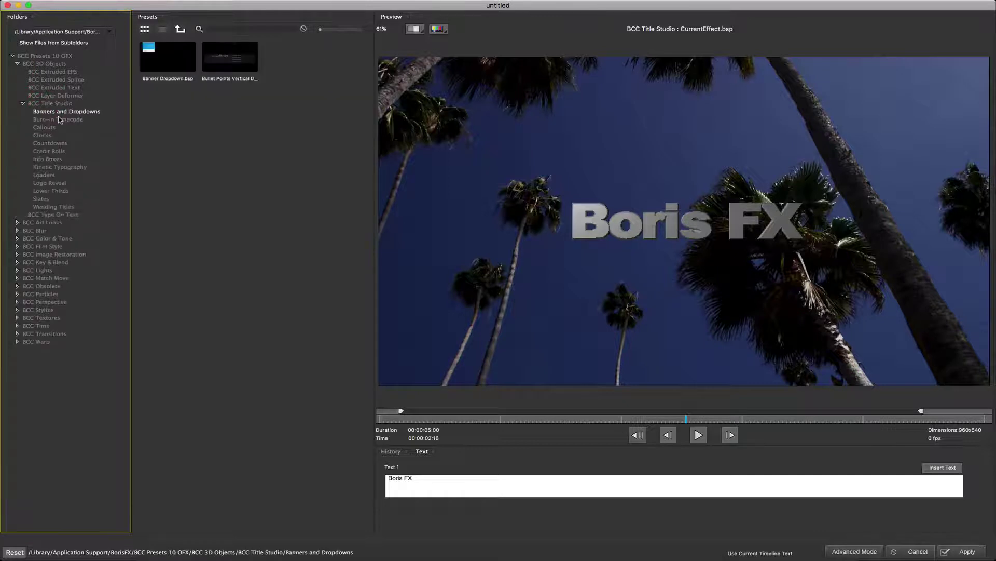
left_click(52, 127)
left_click(53, 143)
left_click(52, 159)
left_click(61, 183)
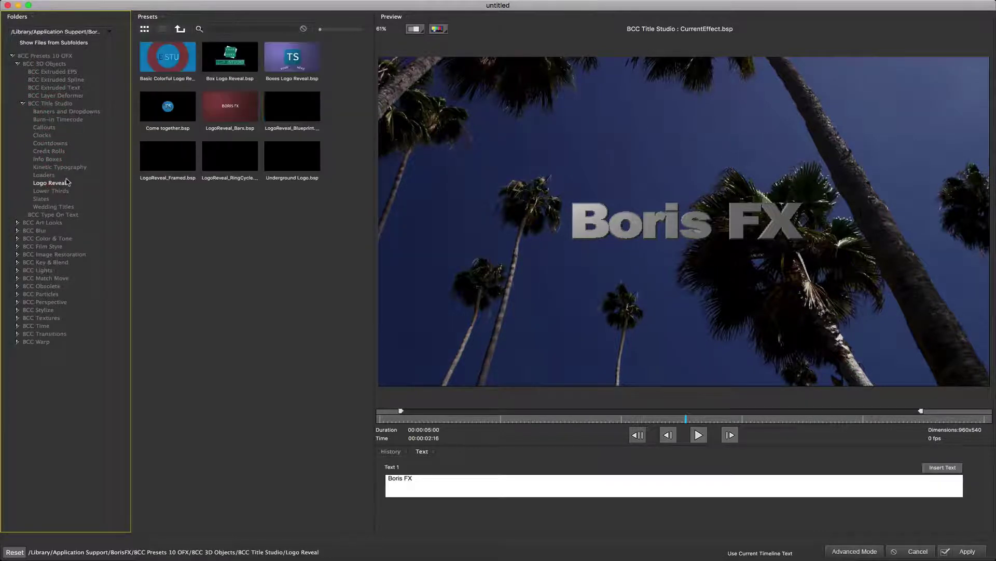
Point the preset browser to the BCC_Title_Studio_Presets_Tutorial folder on the desktop and list its presets
left_click(109, 31)
left_click(36, 54)
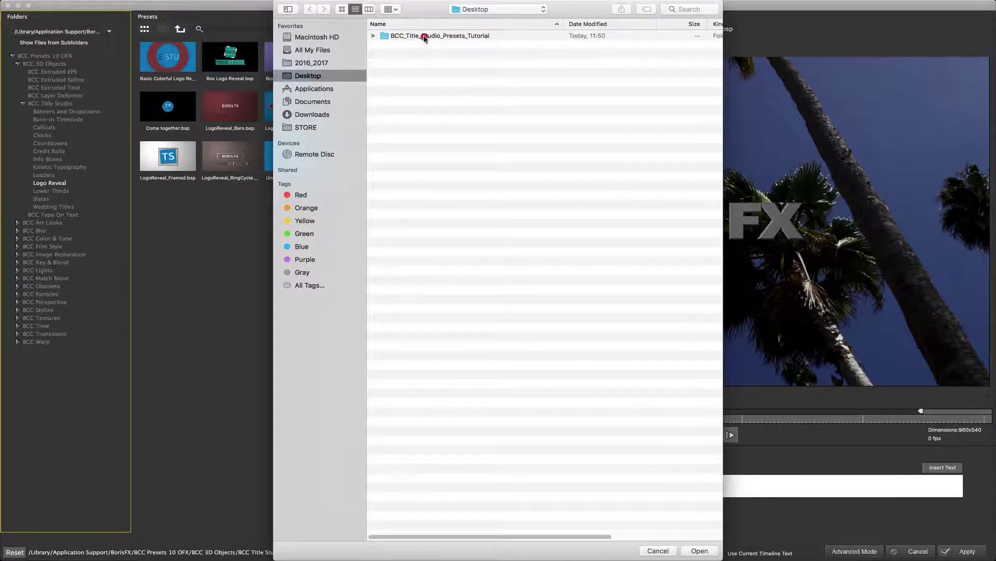
left_click(424, 36)
left_click(700, 550)
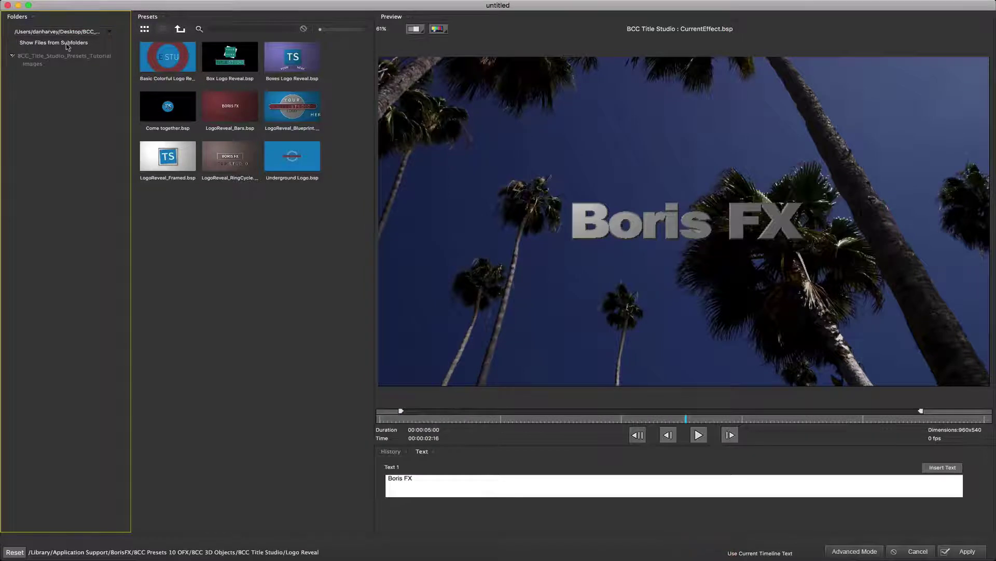
left_click(37, 57)
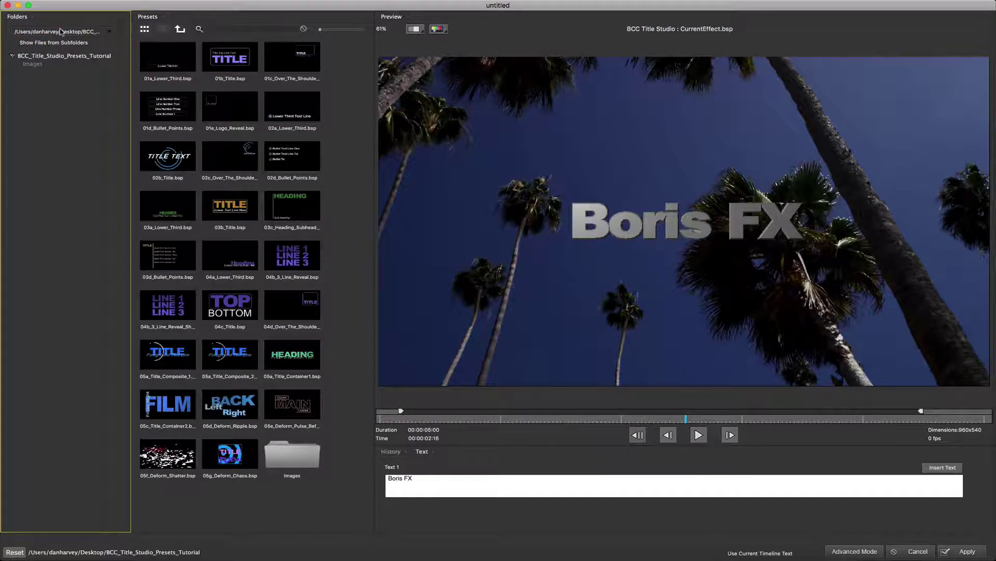
Preview the 01a_Lower_Third and 01b_Title presets over the palm tree footage and scrub through the title's animation
left_click(175, 68)
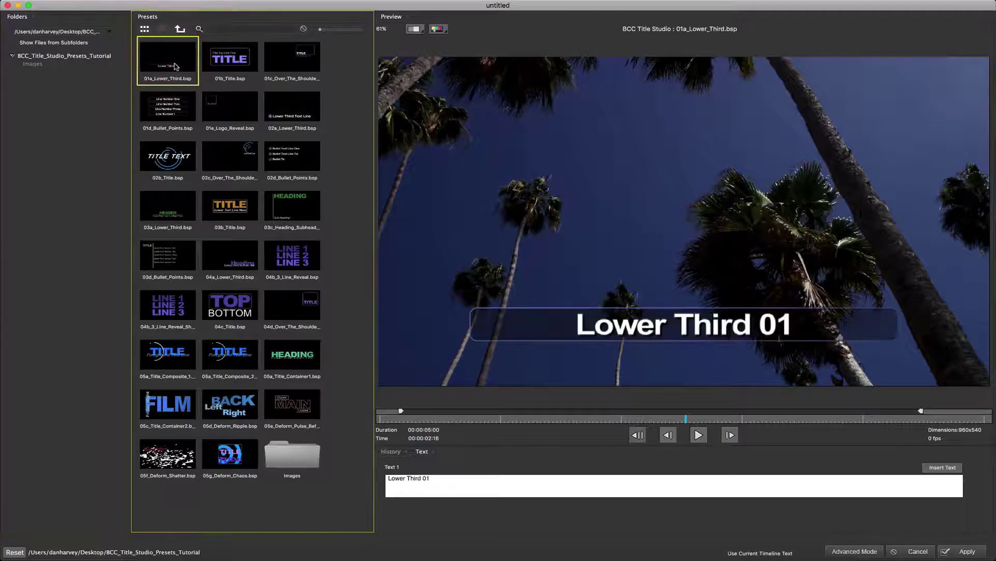
left_click(237, 67)
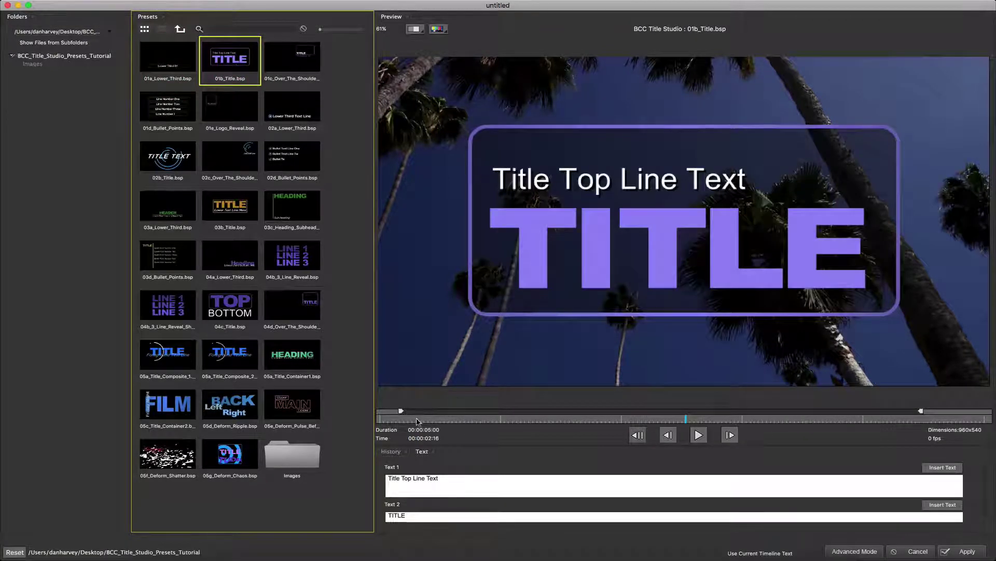
left_click_drag(417, 419, 487, 421)
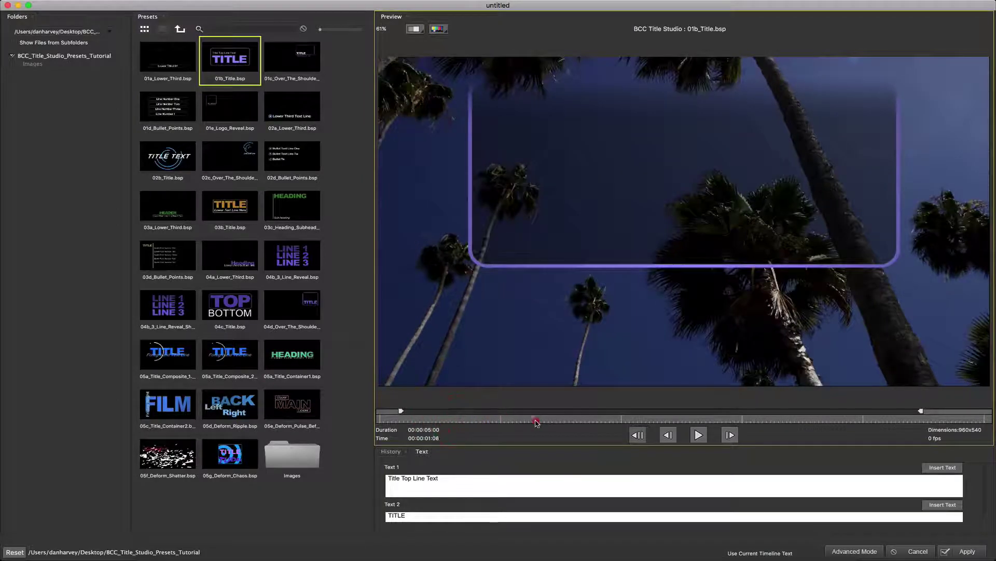
left_click_drag(703, 427, 718, 424)
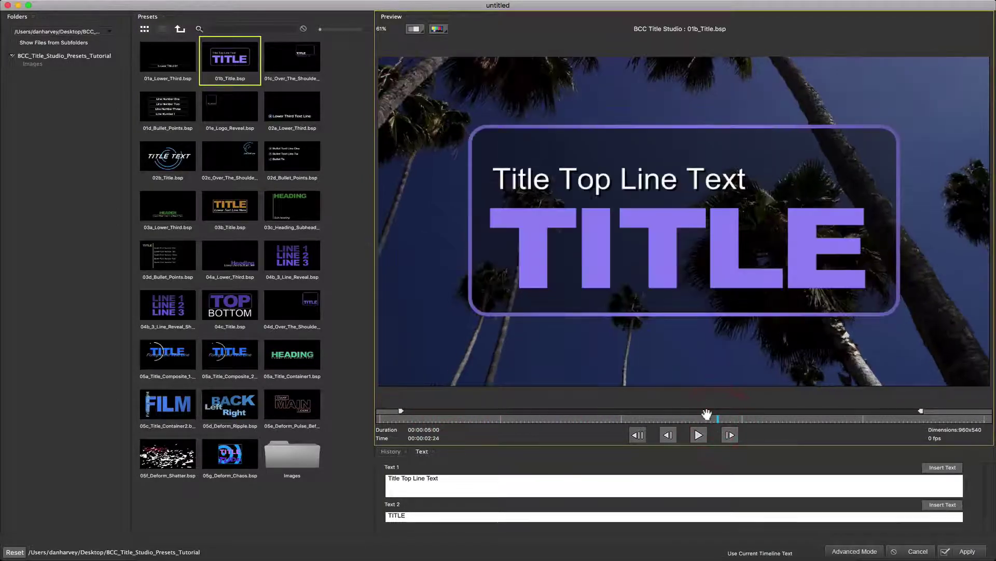
Apply the 02a_Lower_Third preset to the palm tree clip and scrub its animation from the clip's start to 01:00:02:20
left_click(293, 107)
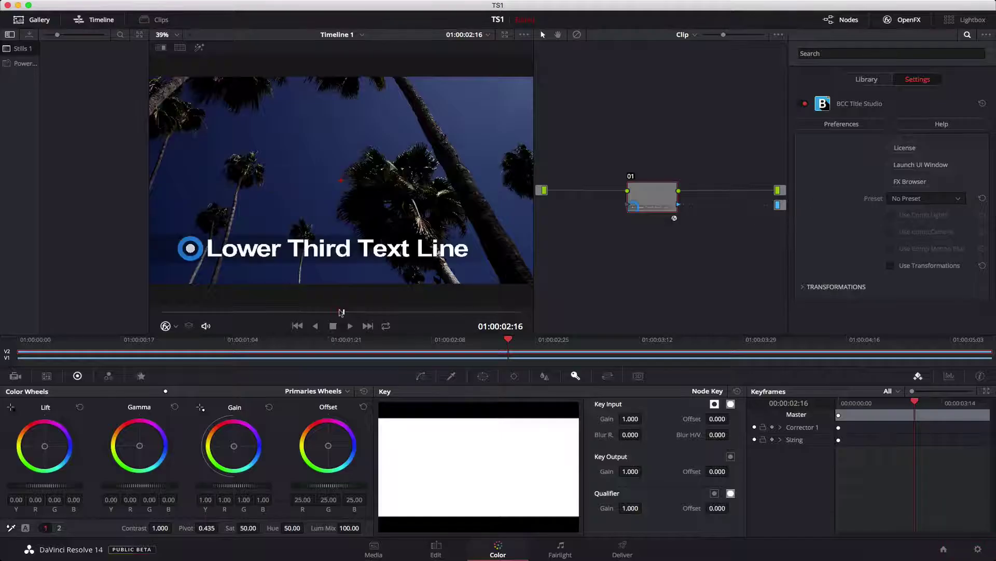
left_click_drag(341, 312, 151, 313)
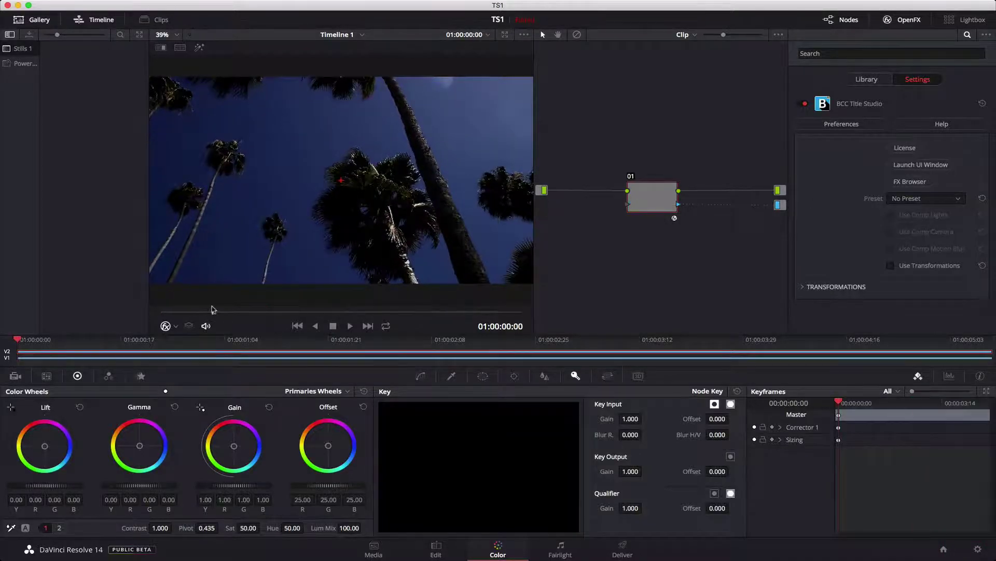
left_click_drag(212, 310, 353, 311)
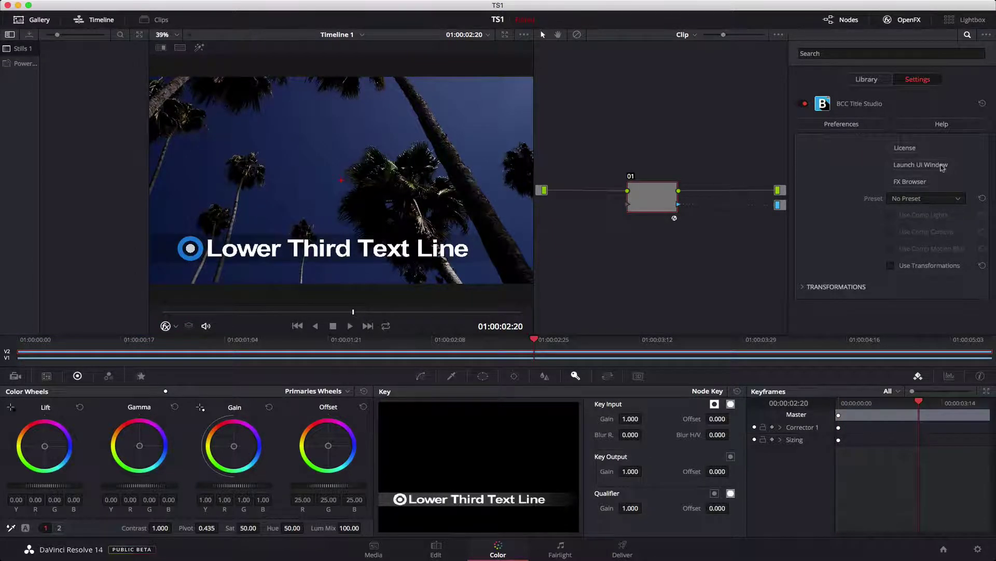
Open the title in the Title Studio interface and examine the circle inner shape's Master Scale animation from time zero
left_click(936, 164)
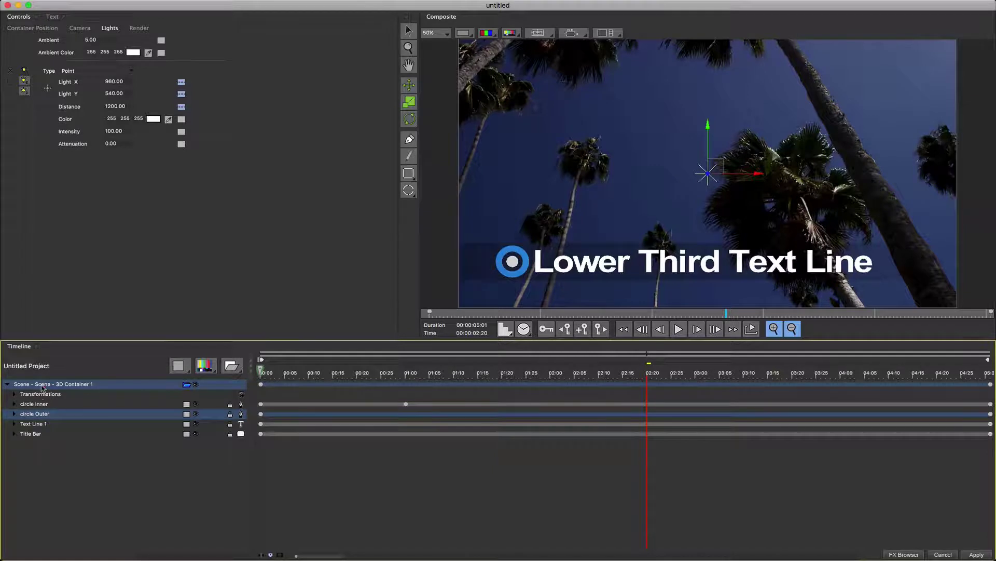
left_click(39, 405)
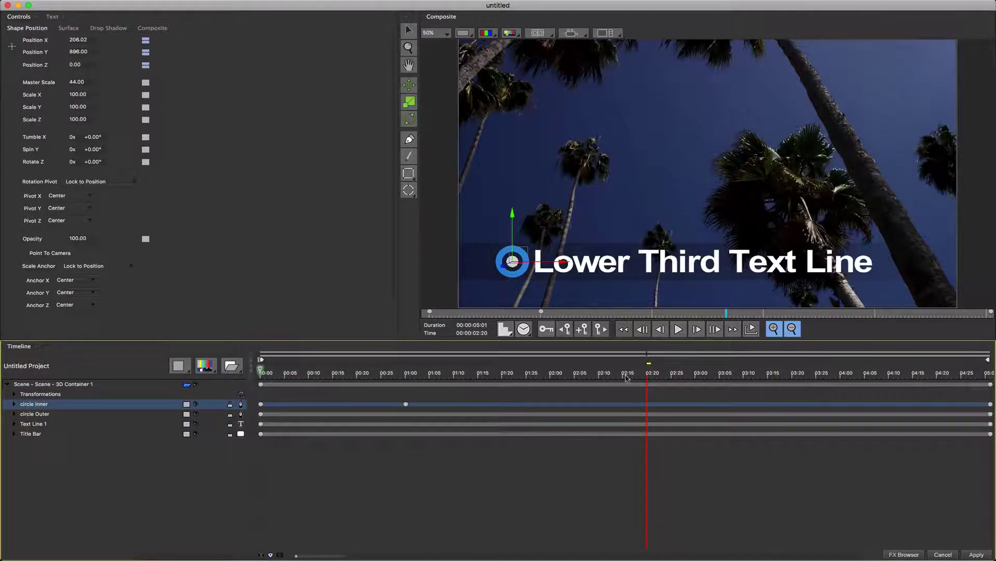
left_click_drag(719, 316, 380, 340)
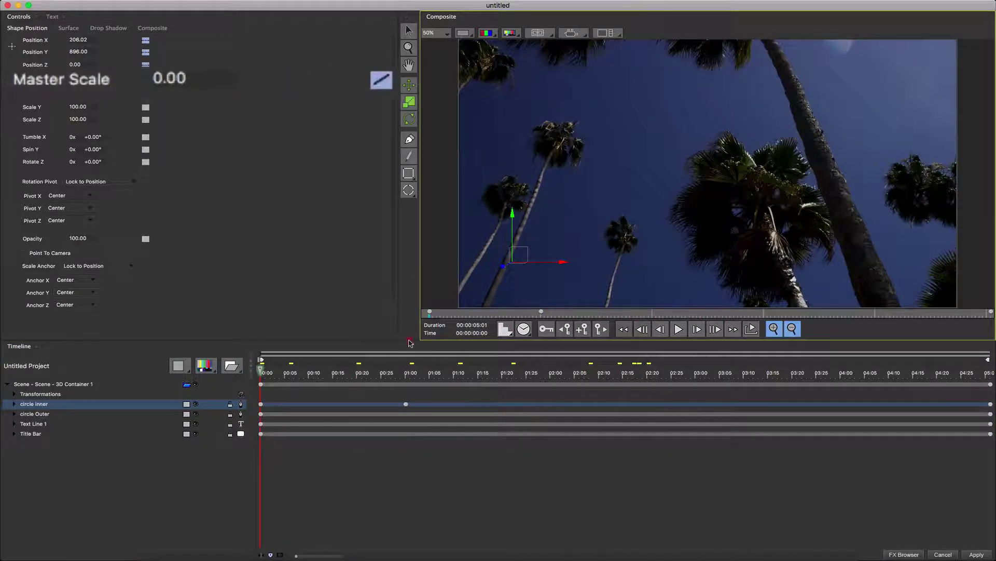
key("space")
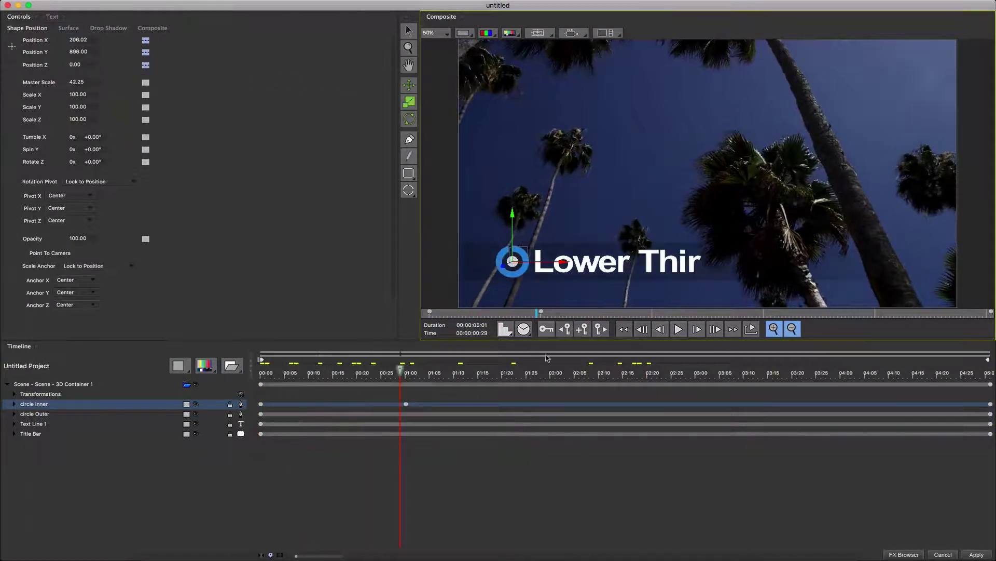
Expand the circle Outer shape and examine the Border End animation on its material texture
left_click(31, 414)
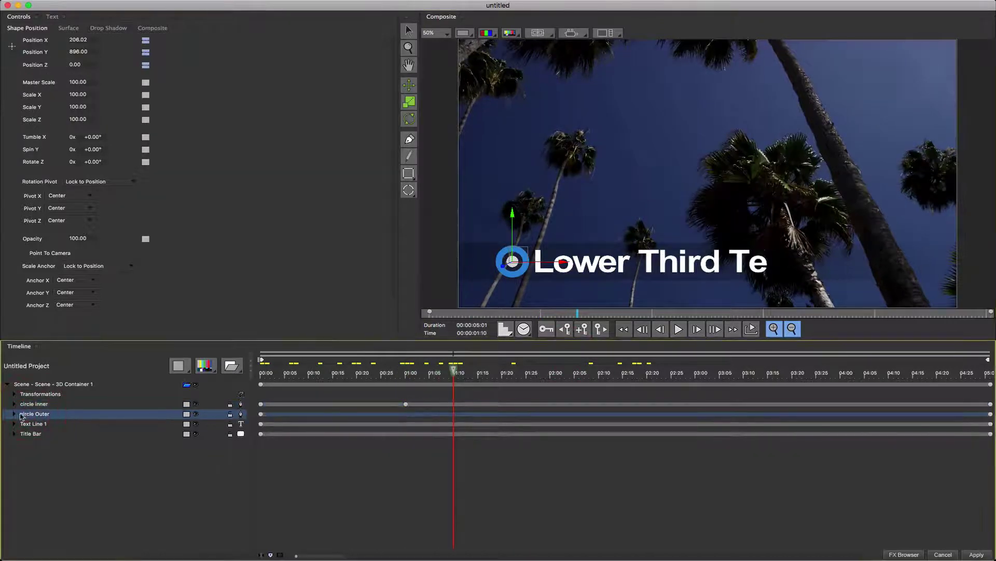
left_click(14, 413)
left_click(41, 434)
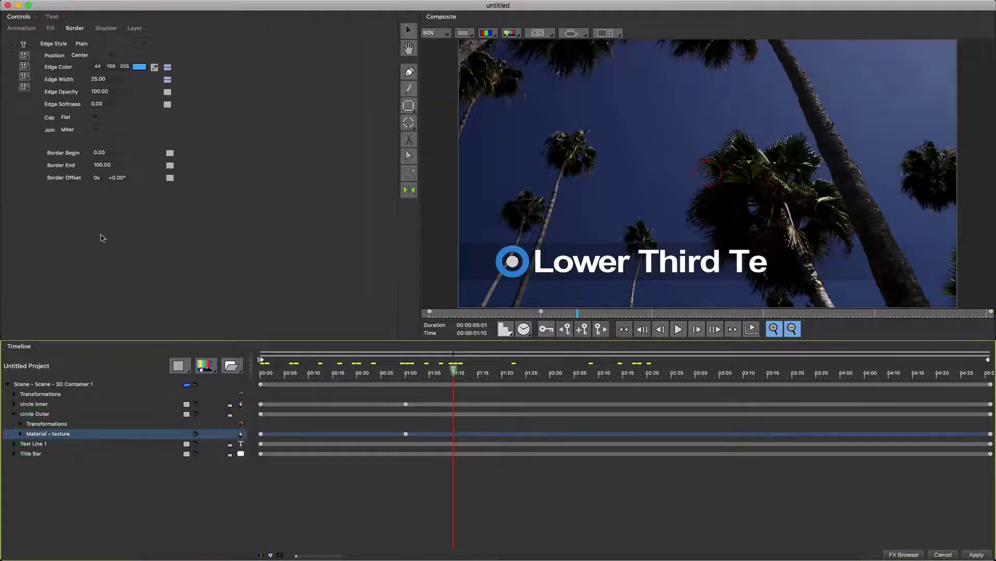
left_click_drag(454, 370, 381, 362)
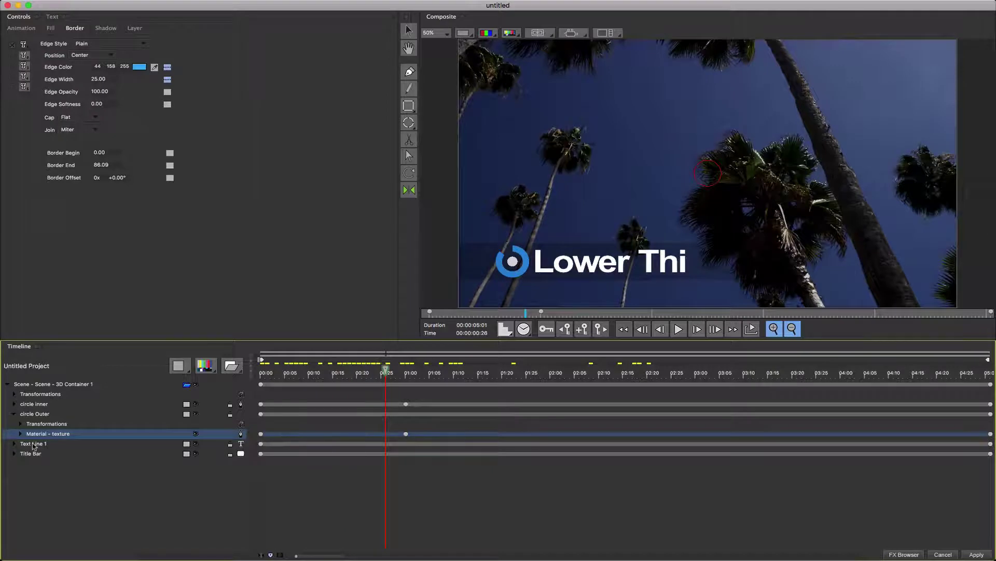
Replace the Text Line 1 wording with "Text Line One" and check the result at 00:00:03:03
left_click(34, 445)
left_click(54, 17)
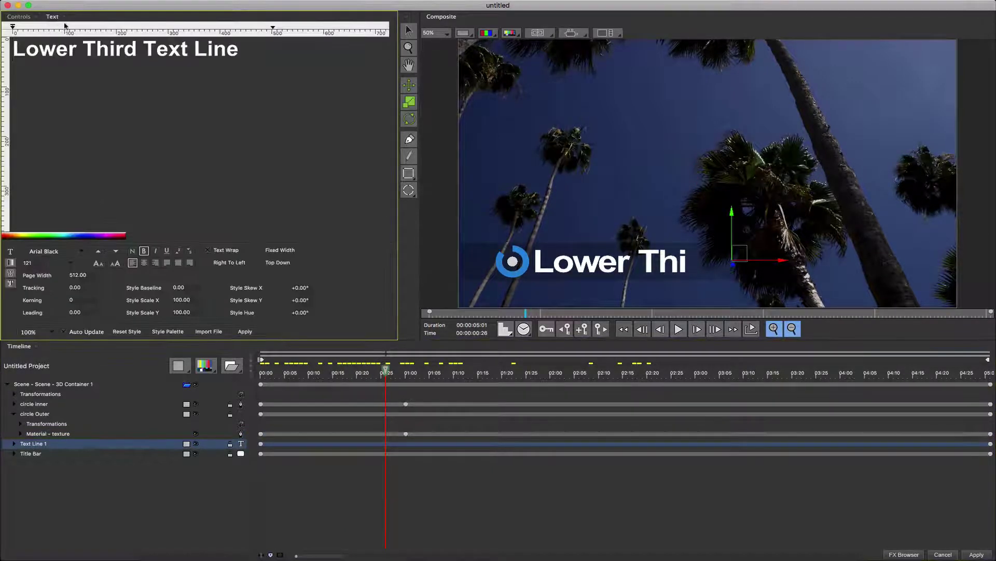
left_click_drag(241, 49, 11, 46)
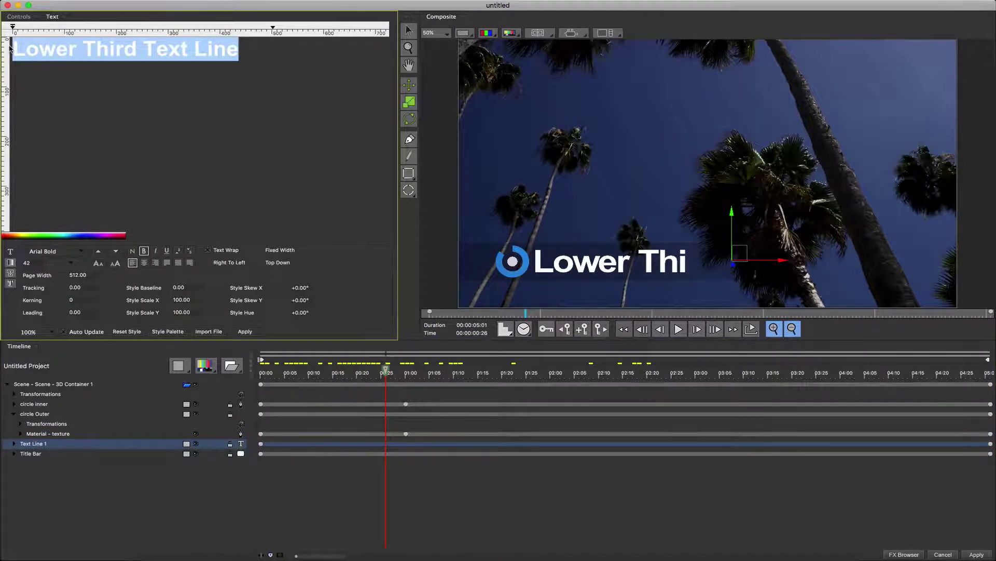
type("Text Line One")
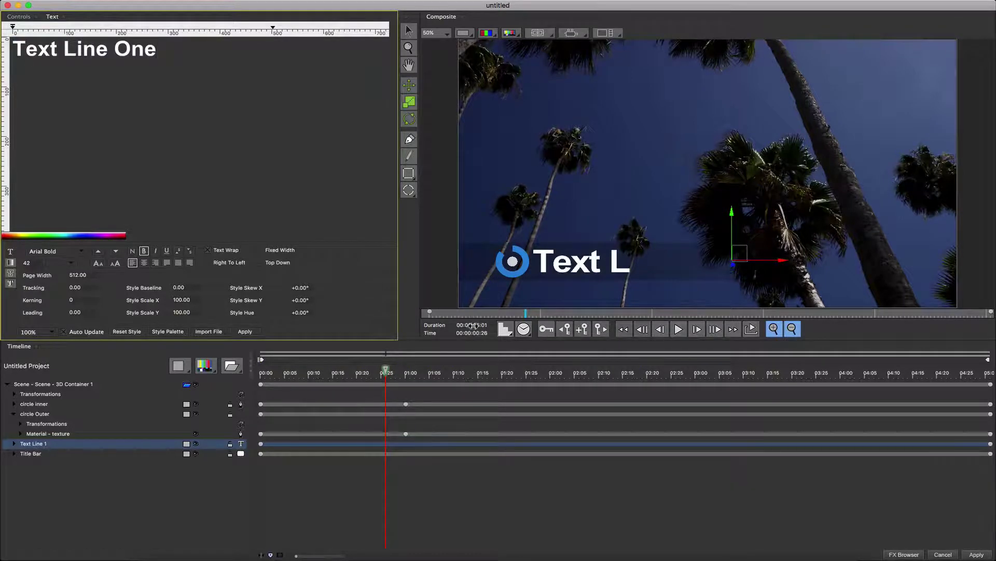
left_click_drag(526, 313, 775, 313)
Change the font of the whole "Text Line One" text to Open Sans Bold
left_click_drag(159, 50, 12, 48)
left_click(82, 251)
key("o")
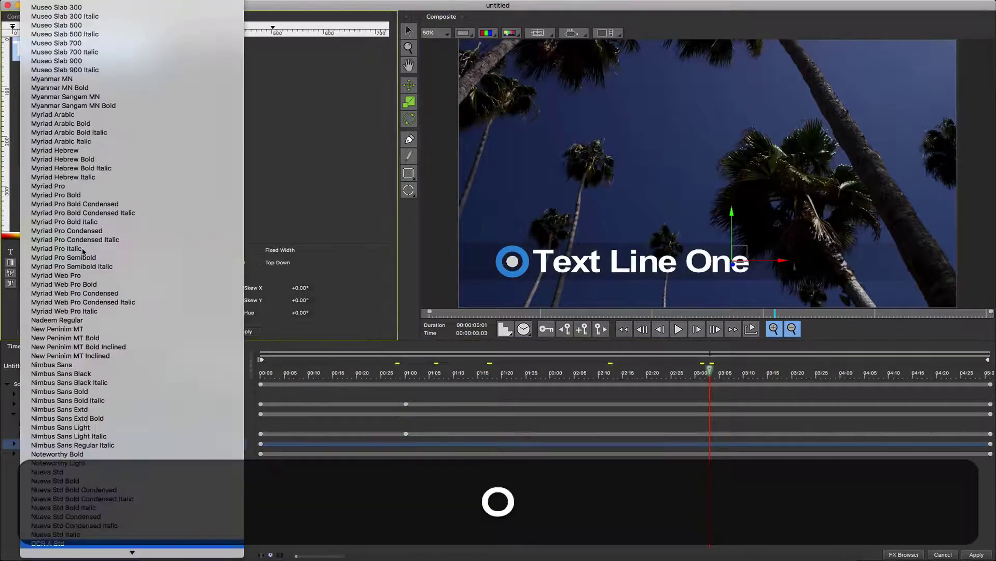
scroll(83, 311, "down", 3)
left_click(98, 525)
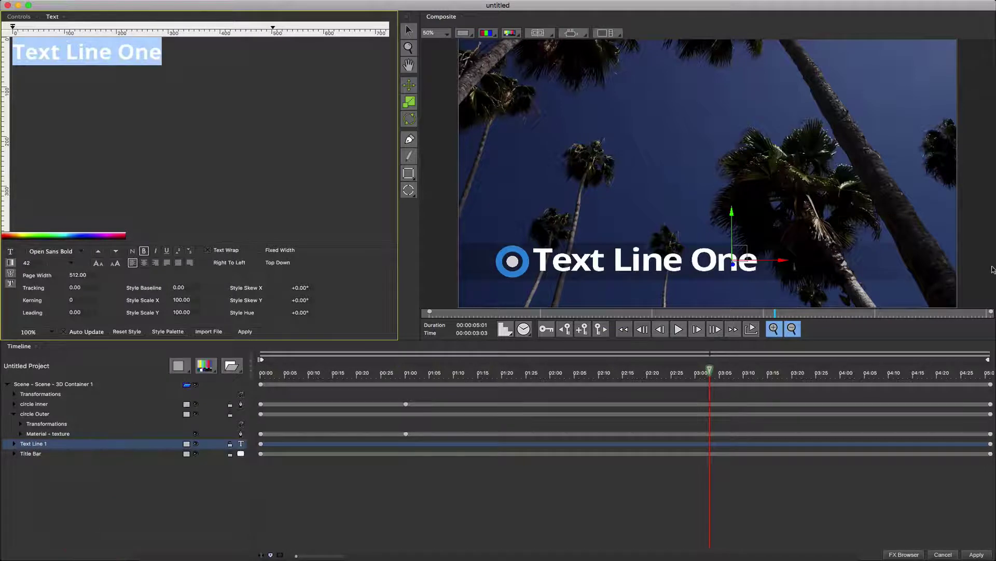
Italicize the whole "Text Line One" text, set its style color to light cyan (133, 255, 254), and check it over time
left_click(155, 252)
left_click(732, 214)
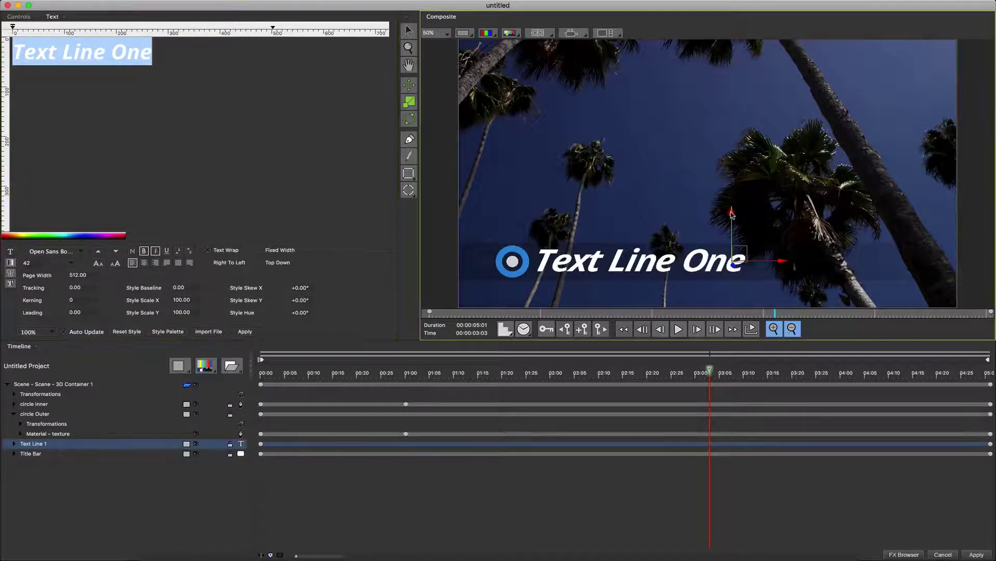
left_click(10, 263)
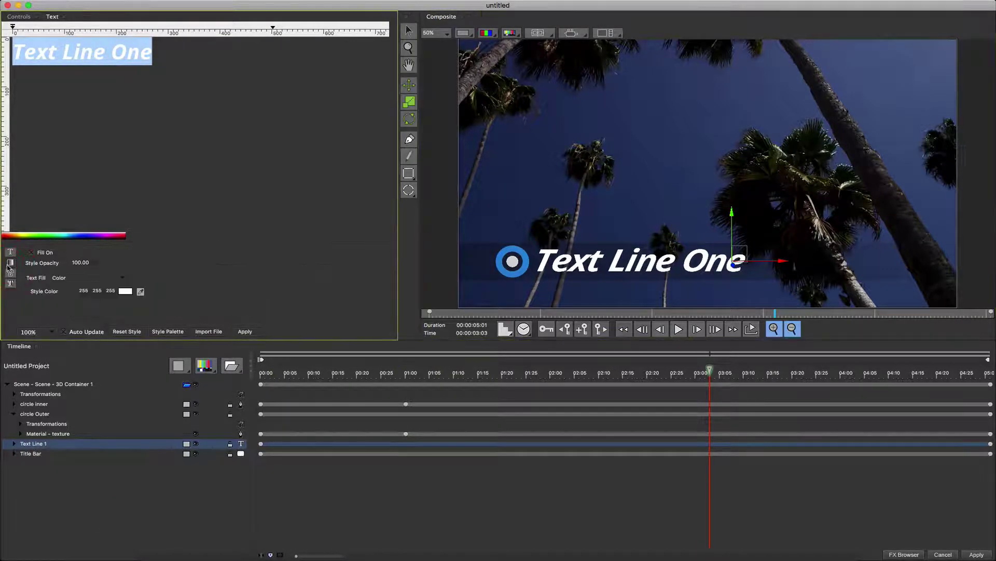
left_click(125, 291)
left_click(491, 161)
left_click(504, 211)
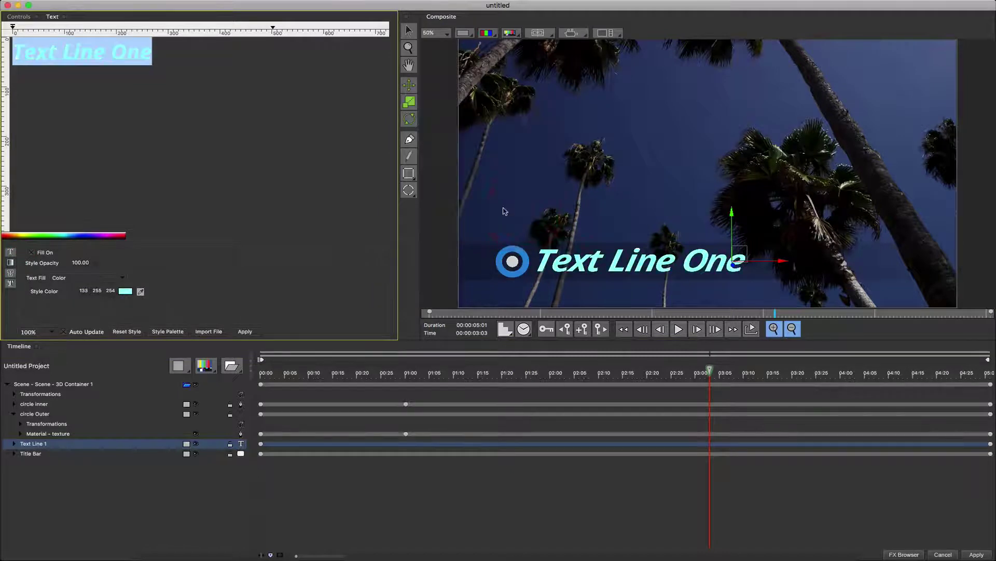
left_click_drag(773, 314, 435, 335)
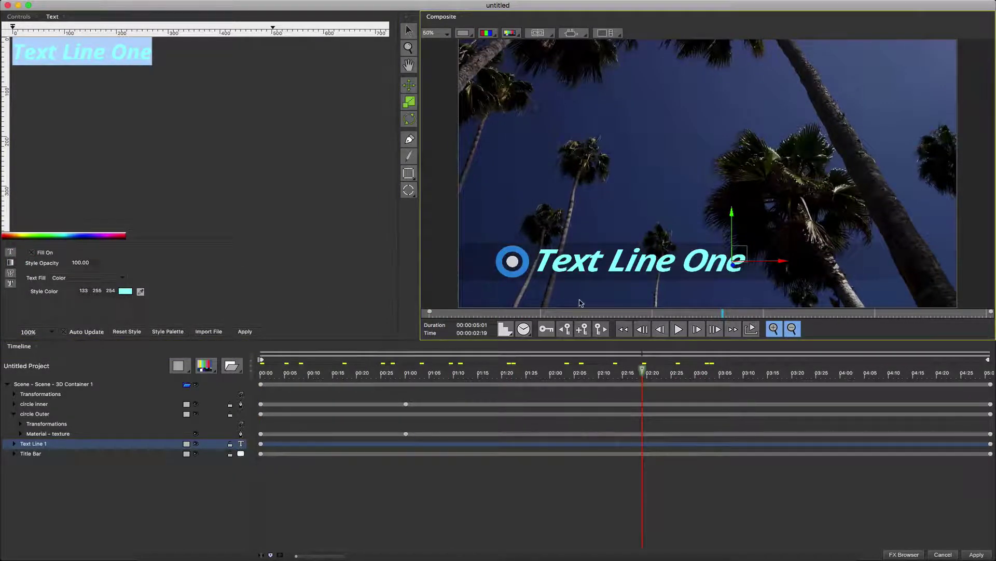
Group the circle inner, circle Outer, Text Line 1 and Title Bar tracks into a new 3D container
left_click(19, 414)
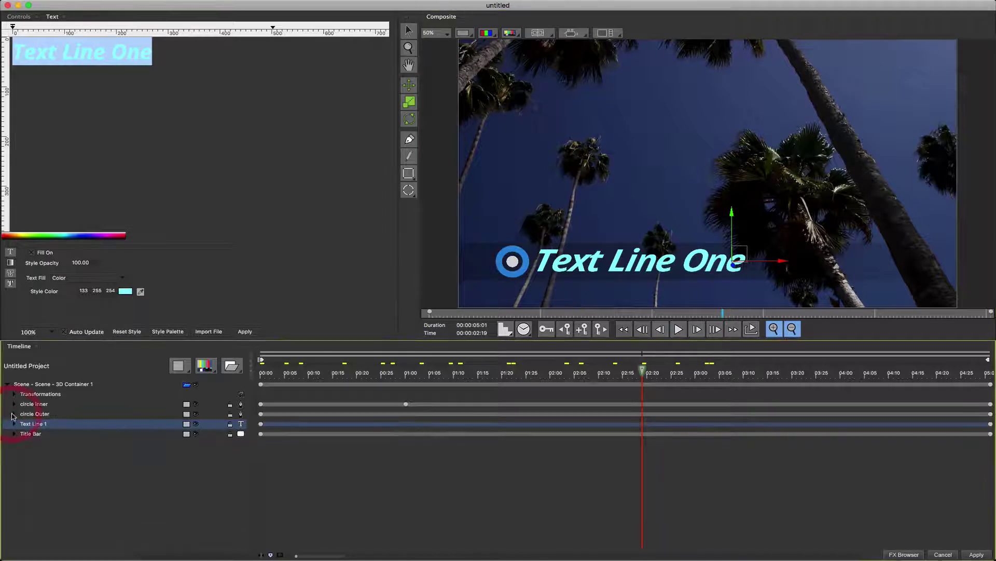
left_click(40, 404)
left_click(40, 414, "super")
left_click(37, 423, "super")
left_click(34, 434, "super")
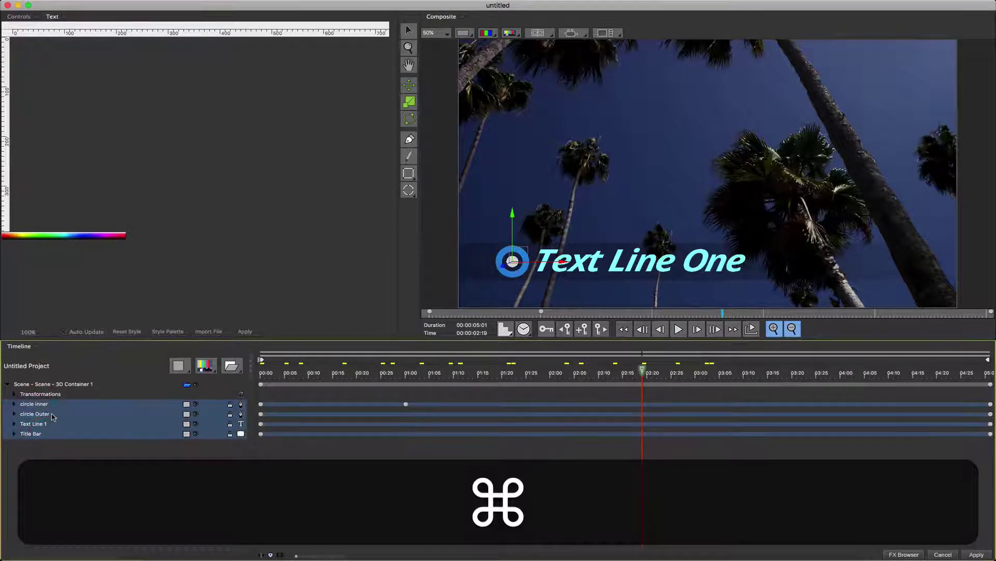
left_click(227, 367)
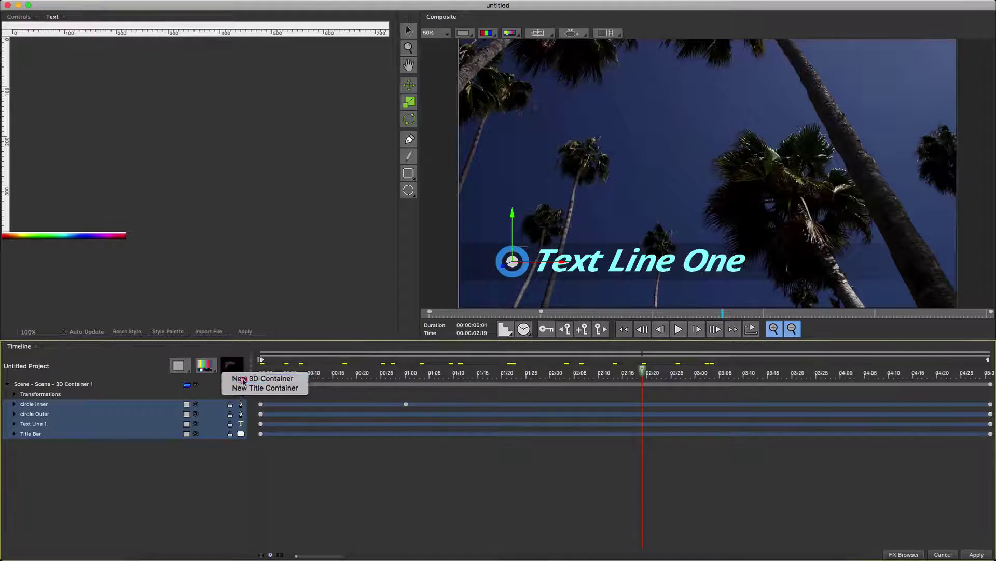
left_click(243, 379)
left_click(14, 405)
left_click(14, 405)
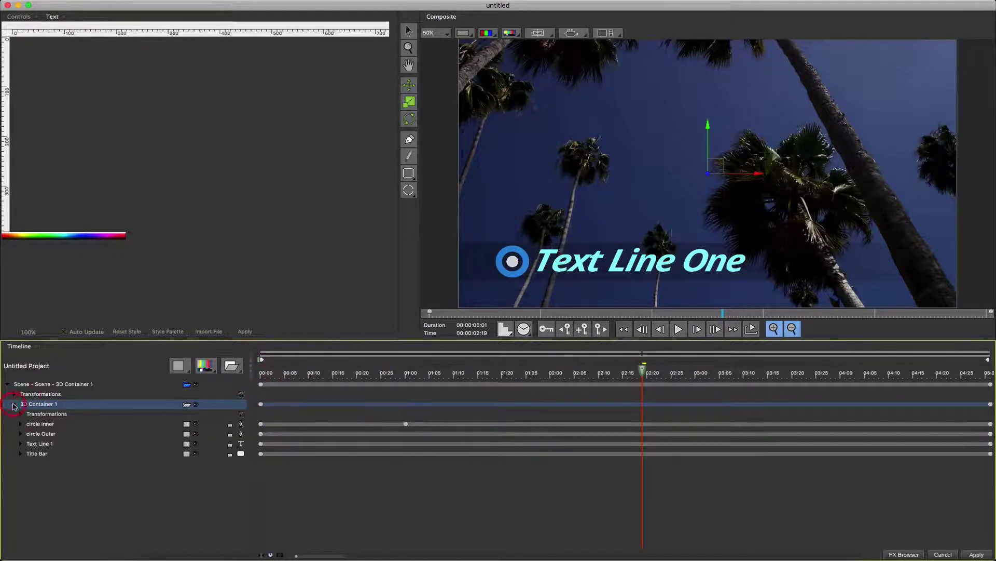
Rename the new 3D container track to "Line 1" and collapse it
right_click(45, 411)
left_click(73, 483)
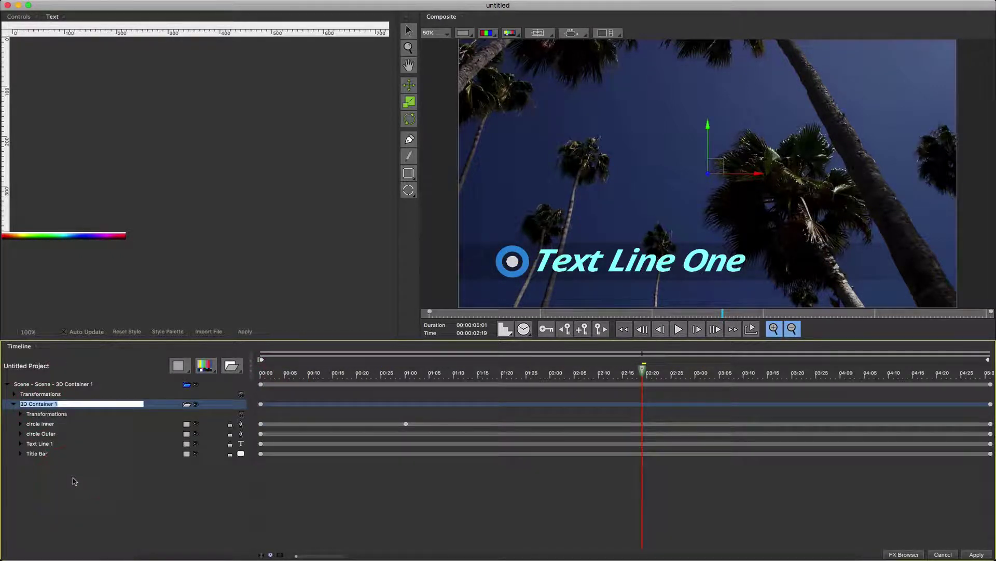
type("Line O")
key("BackSpace")
type("1")
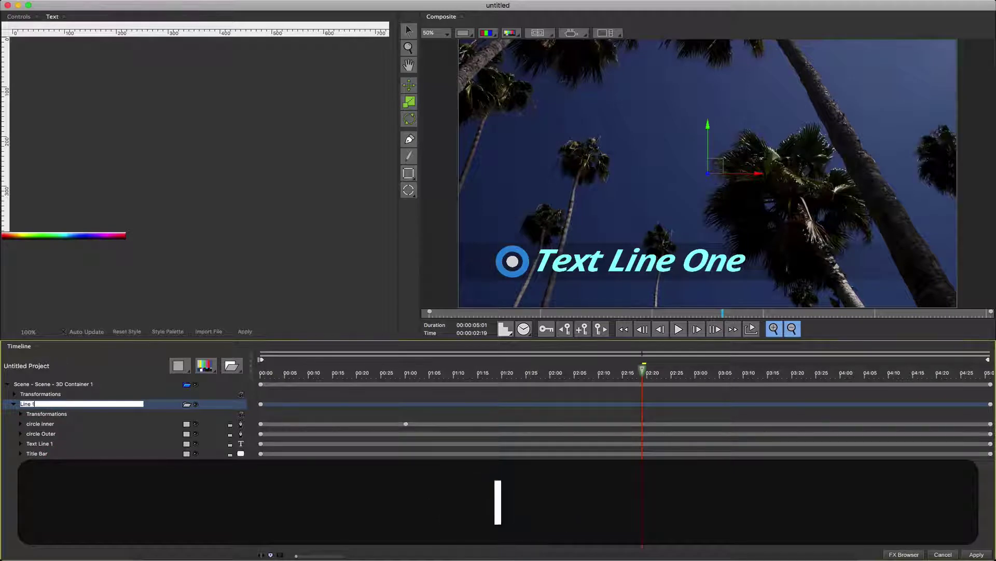
key("Return")
left_click(14, 405)
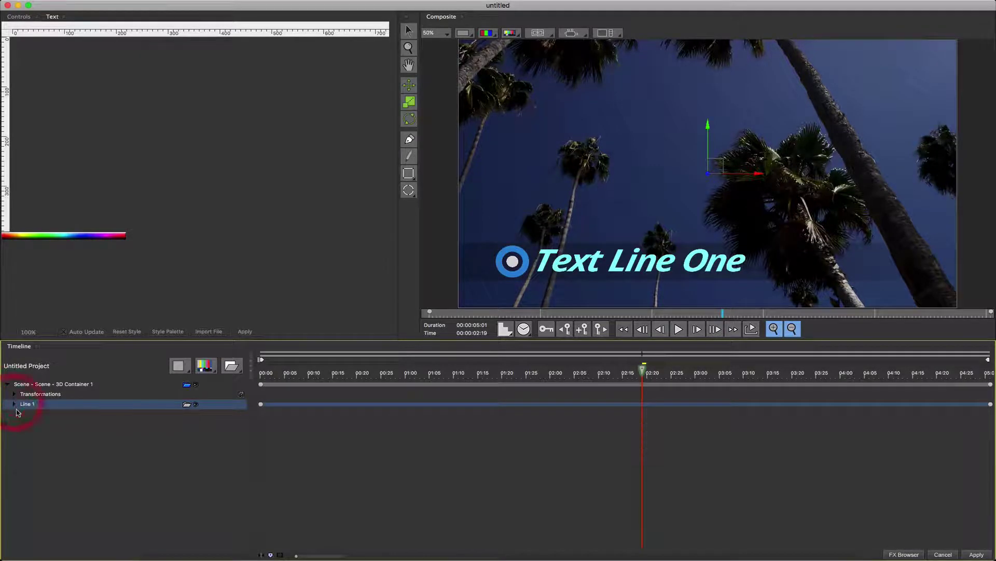
Duplicate the Line 1 container and move the upper container track's line vertically upward in the composite
right_click(33, 404)
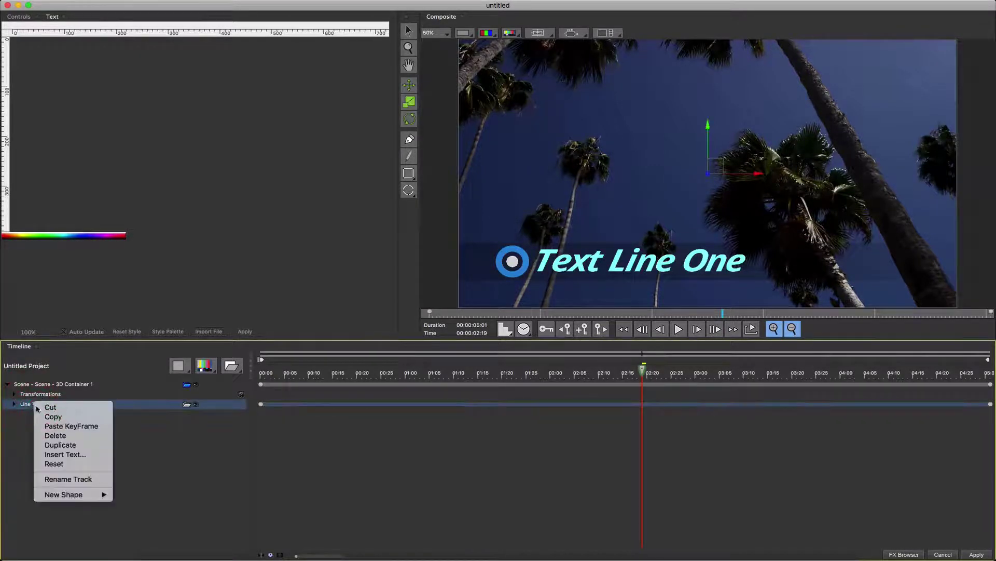
left_click(71, 445)
left_click(27, 416)
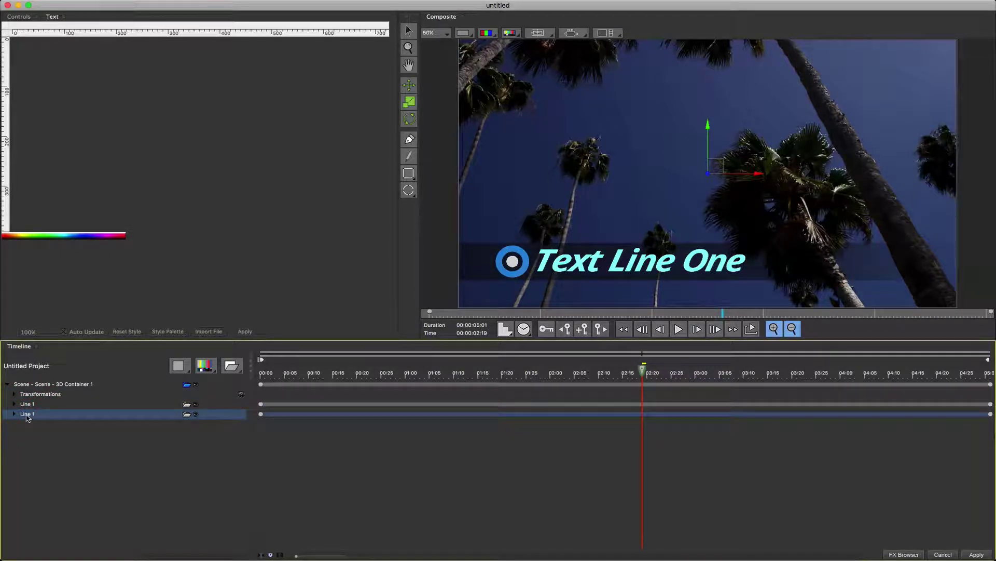
left_click(29, 406)
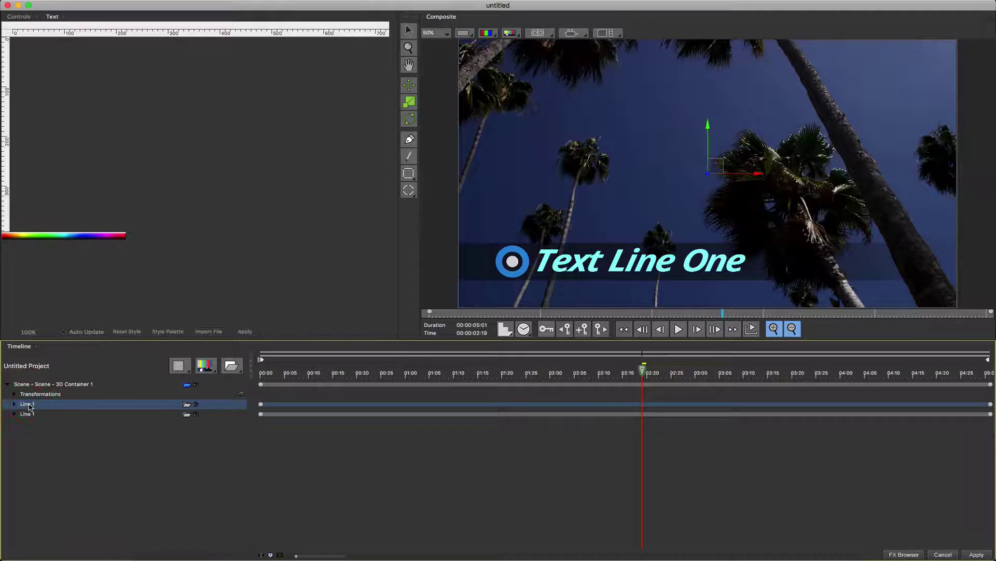
left_click_drag(708, 126, 725, 5)
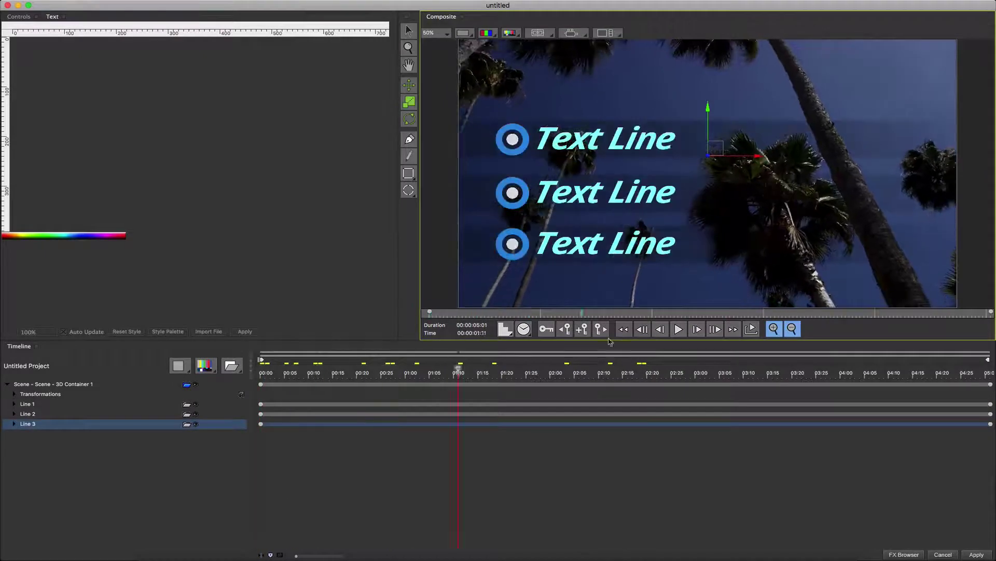
Delay Line 2's circle inner, circle Outer, Text Line 1 and Title Bar tracks to start at 01:00, including circle inner's second keyframe
left_click(14, 414)
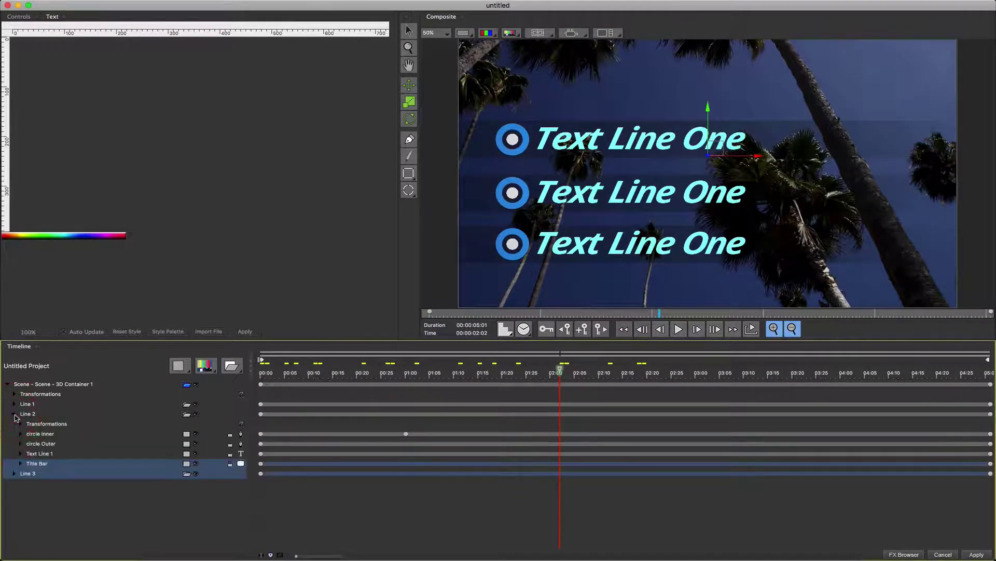
left_click(61, 435)
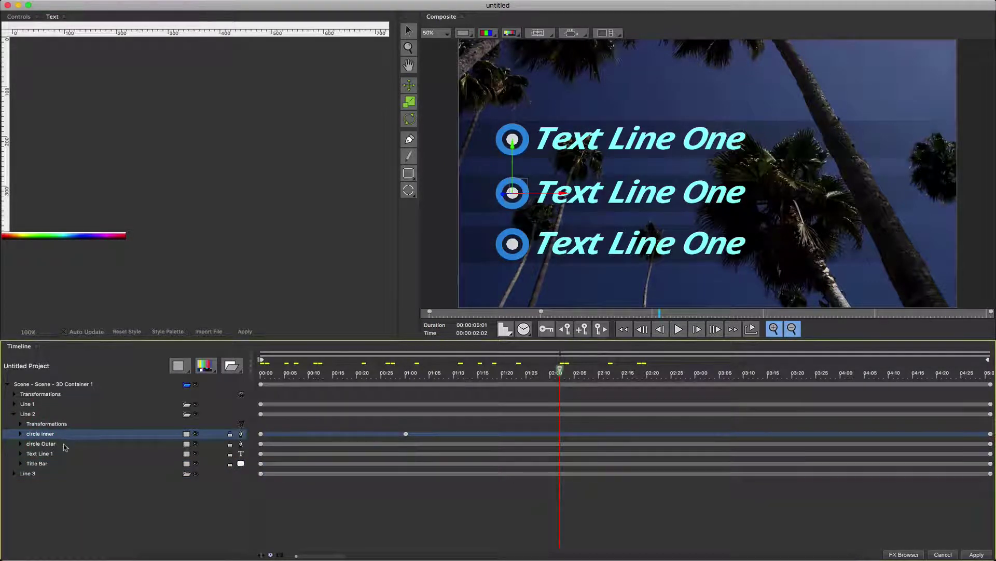
left_click(261, 434)
left_click(260, 444, "super")
left_click(261, 454, "super")
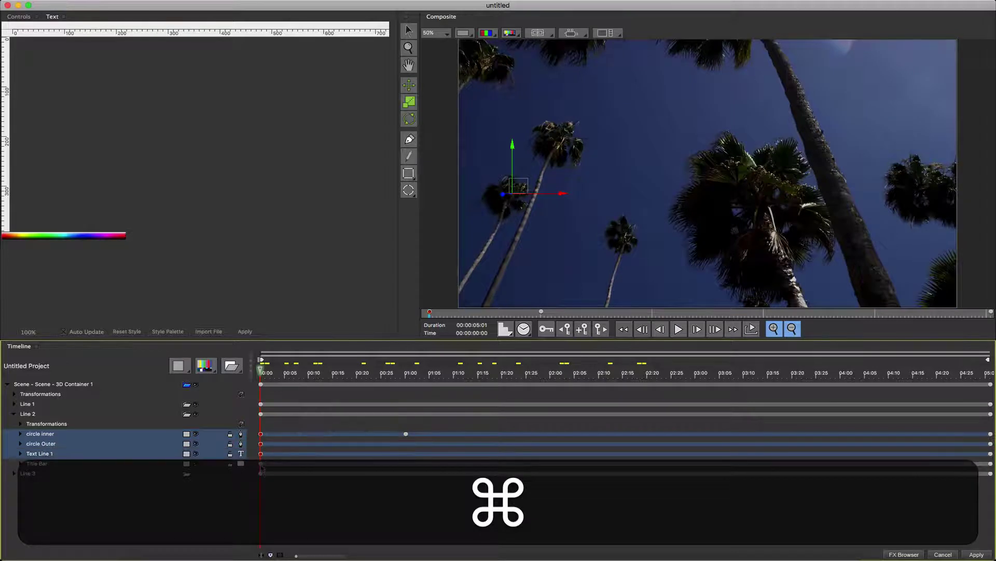
left_click(260, 464, "super")
left_click(406, 433, "super")
left_click_drag(260, 434, 406, 444)
Preview the three-line animation from the start, apply the title, and check it on the DaVinci Resolve timeline
left_click_drag(523, 316, 397, 311)
key("space")
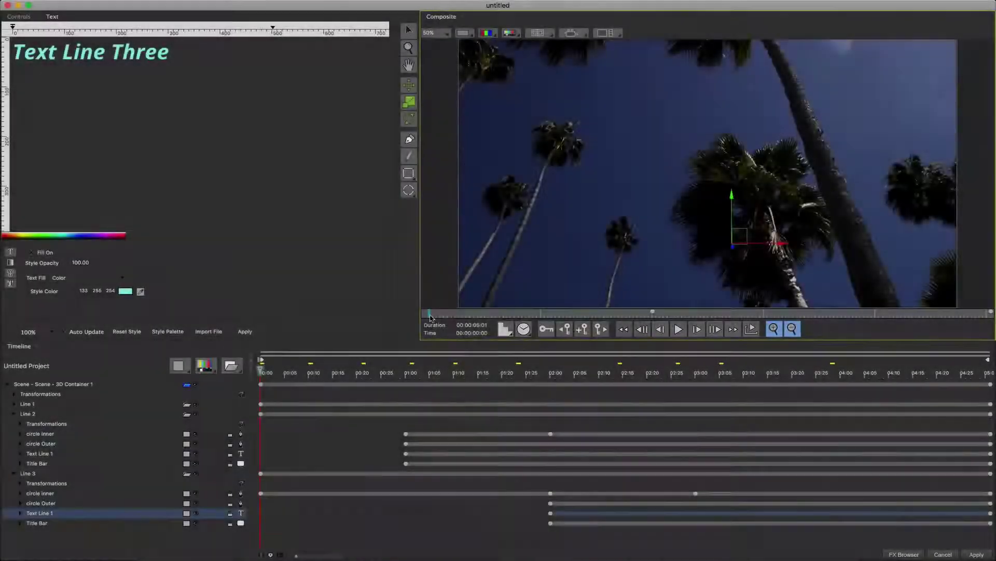
key("space")
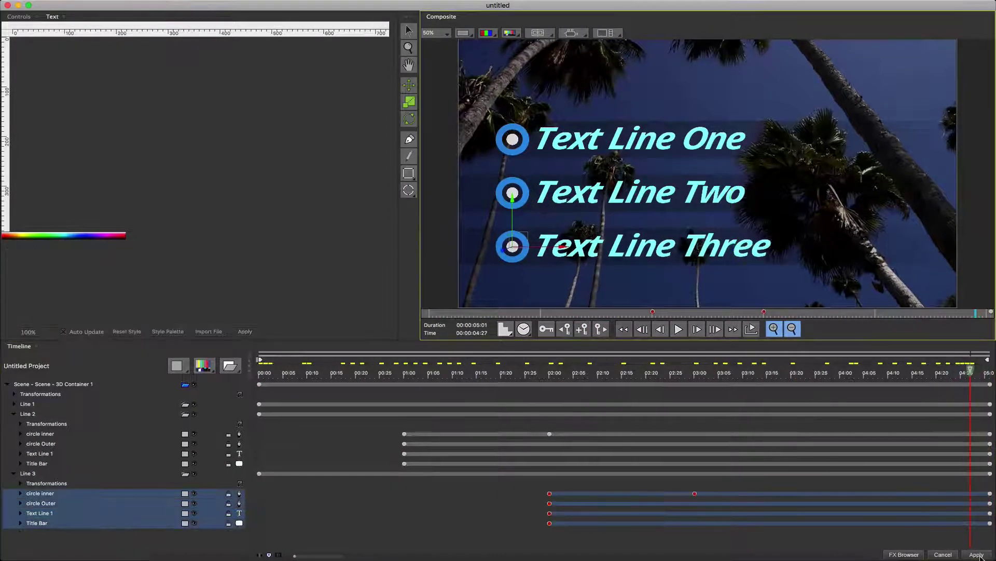
left_click(977, 554)
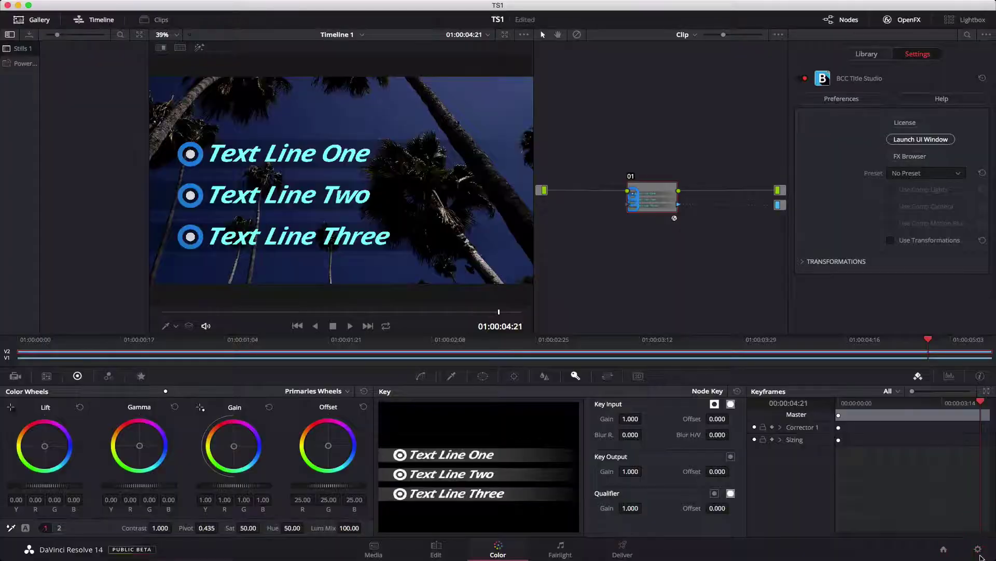
left_click_drag(172, 312, 460, 334)
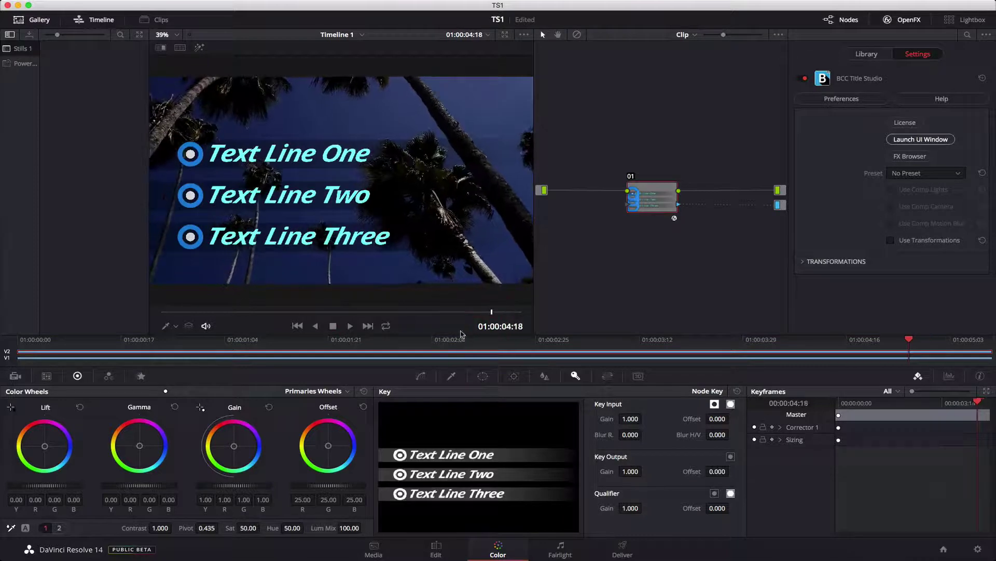
Save the title as a preset named 02b_Lower_Third in the BCC Title Studio tutorial presets folder
left_click(936, 174)
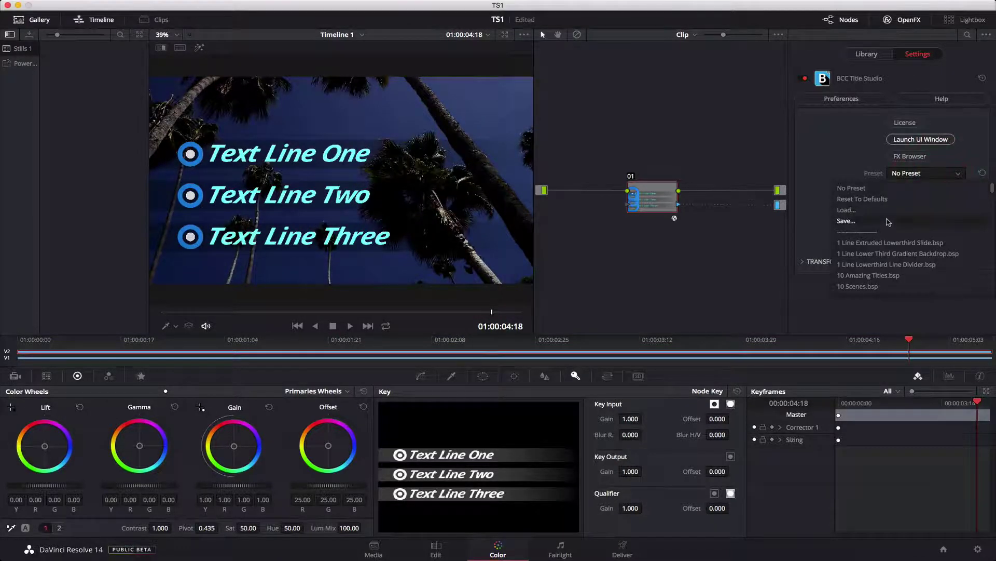
left_click(897, 224)
left_click(46, 120)
double_click(135, 95)
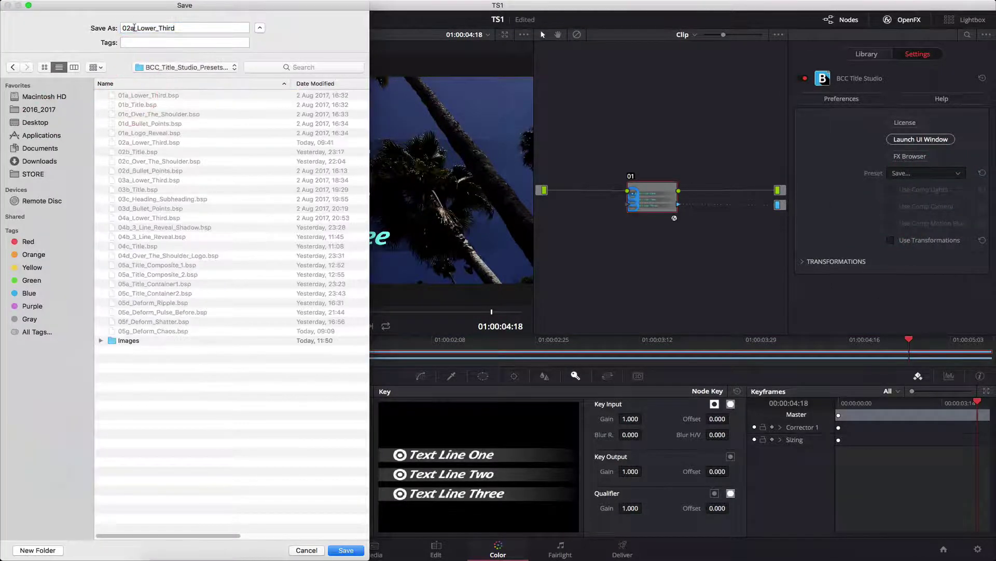
key("BackSpace")
type("b")
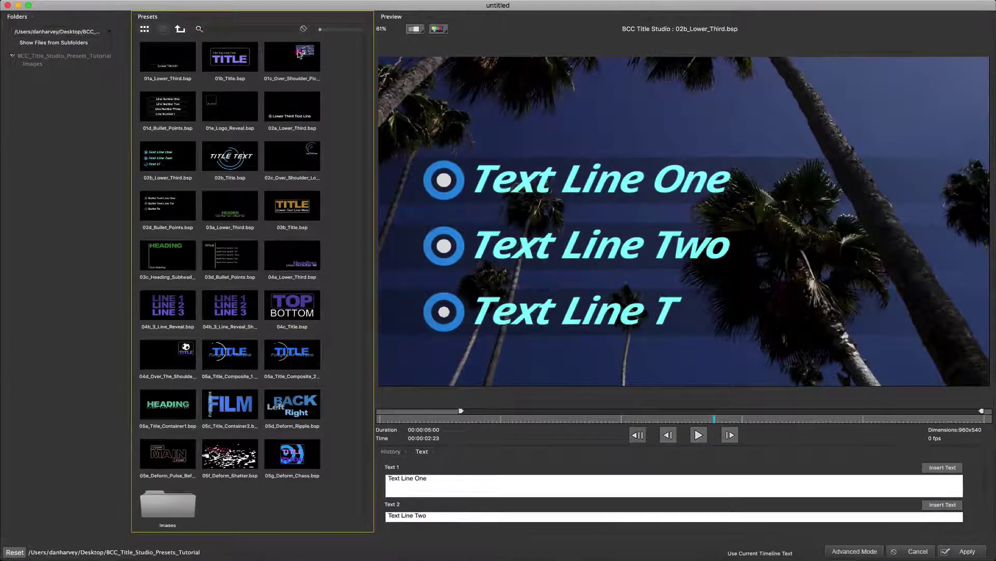
Load the 01c_Over_Shoulder_Pic.bsp preset, open it in advanced mode, and scrub through its animation
left_click(299, 55)
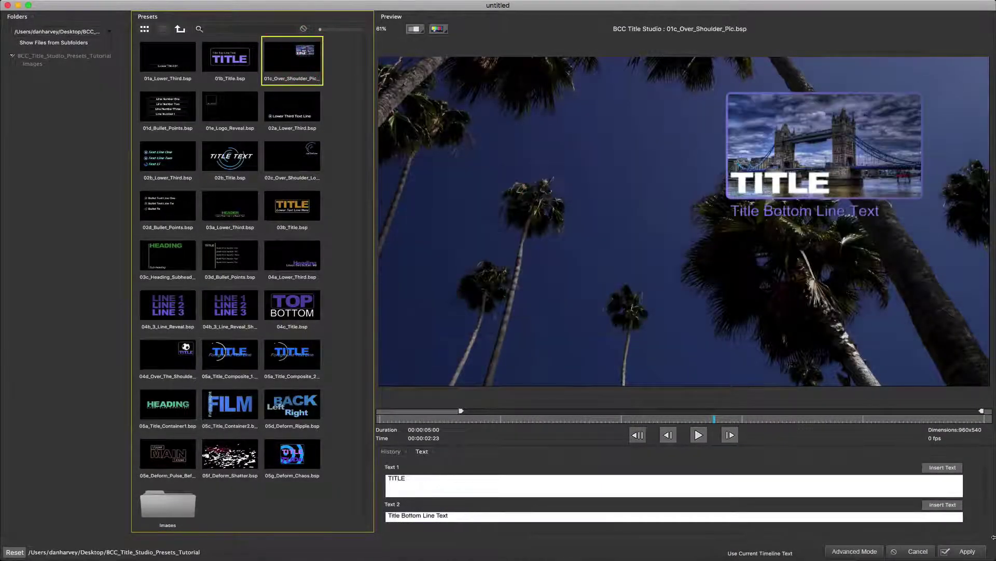
left_click(850, 554)
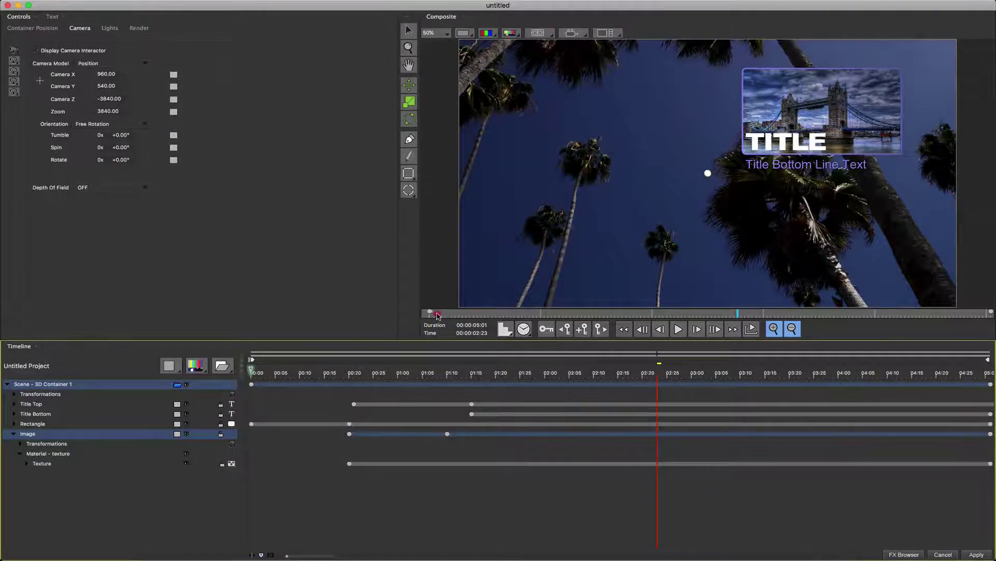
left_click(438, 315)
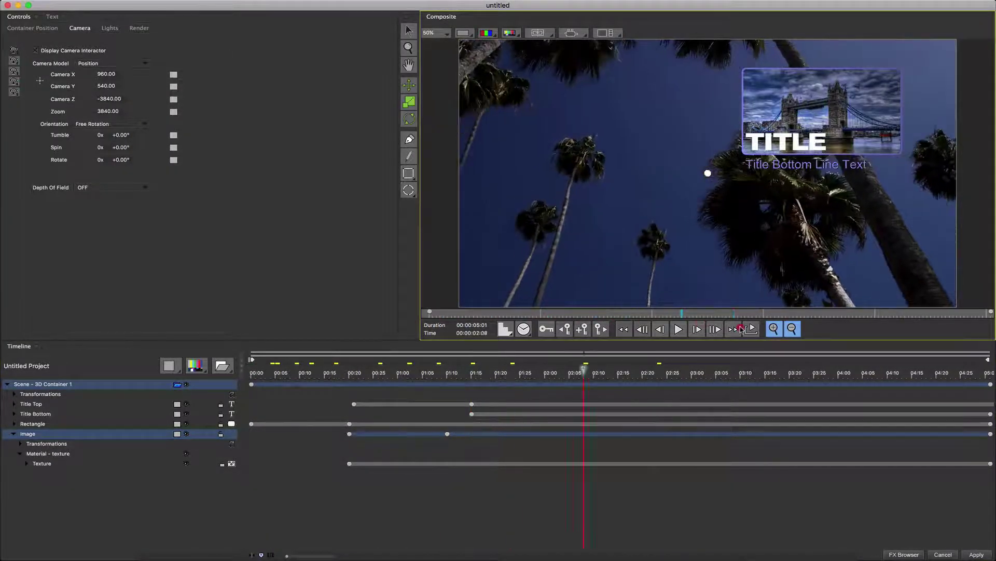
left_click(741, 328)
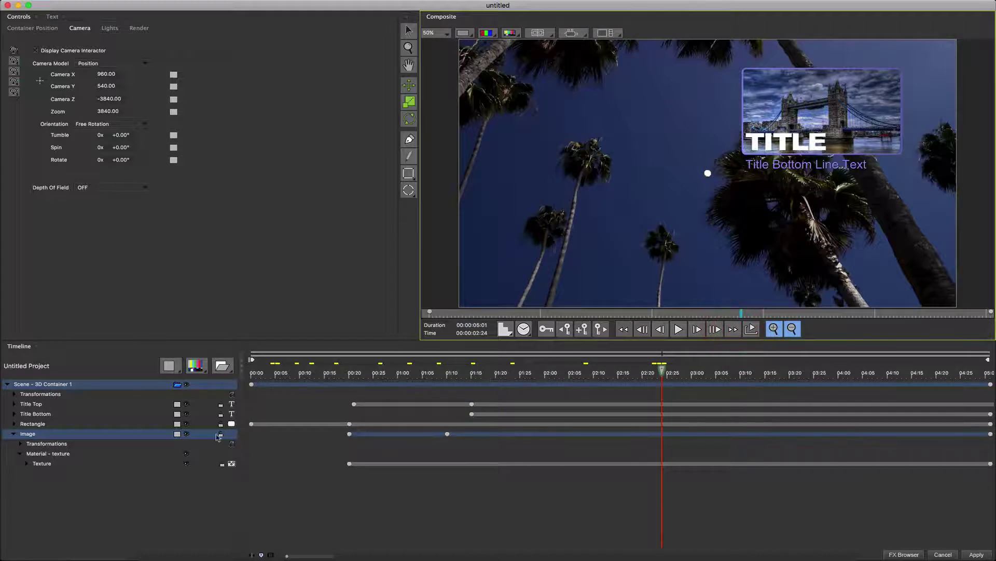
left_click(46, 443)
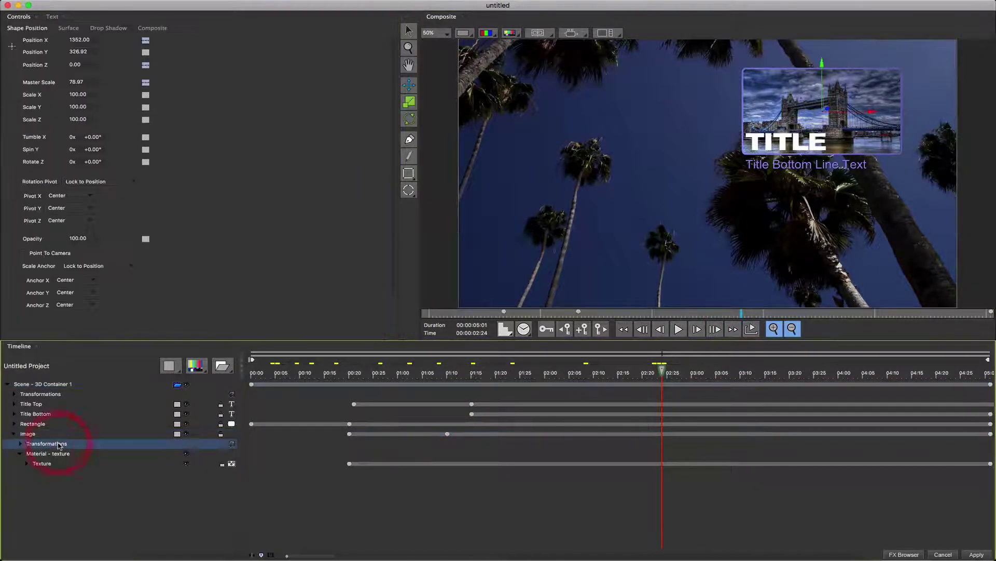
left_click(194, 366)
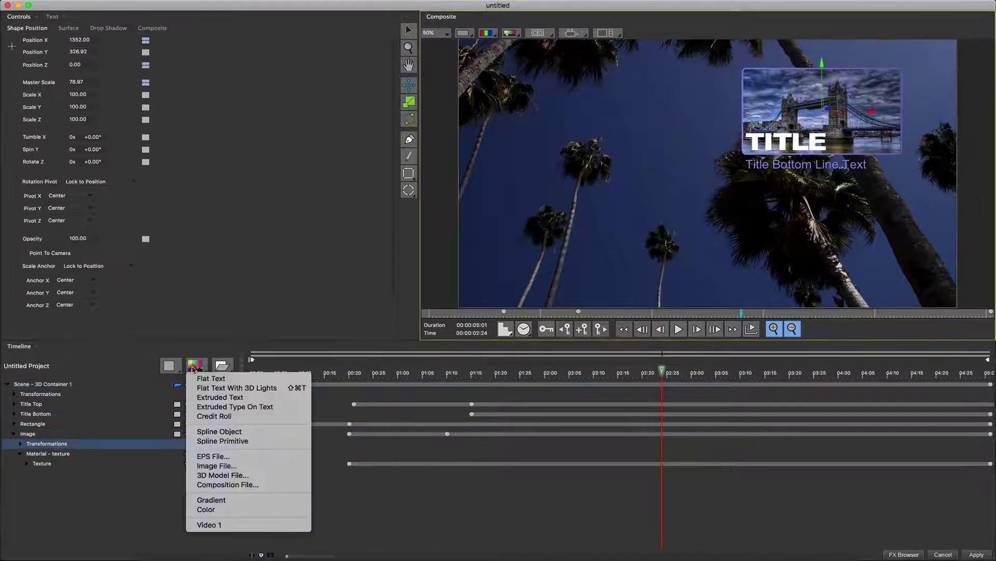
left_click(213, 466)
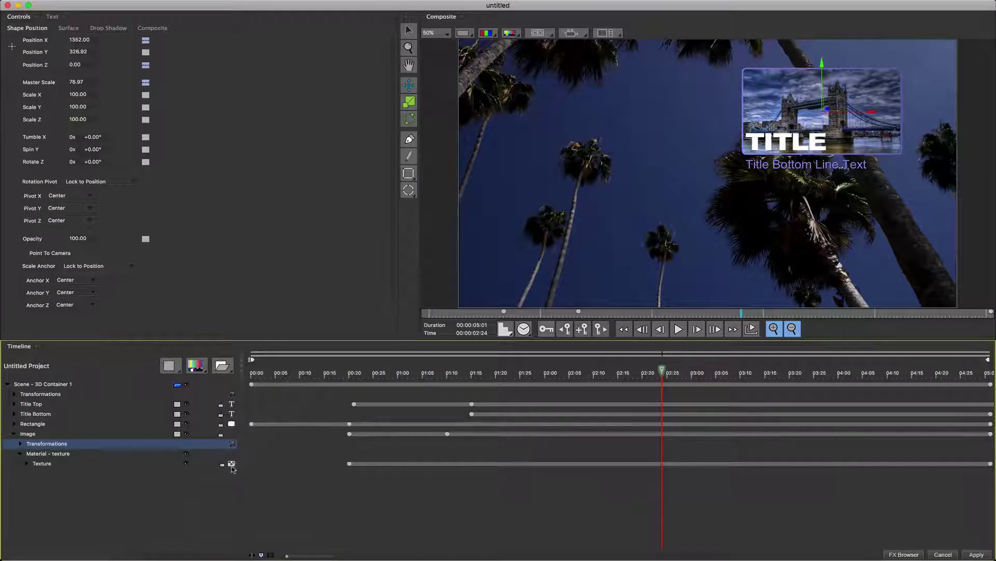
Replace the Image track's texture with the image file whitehouse.jpg from the Images folder
left_click(231, 464)
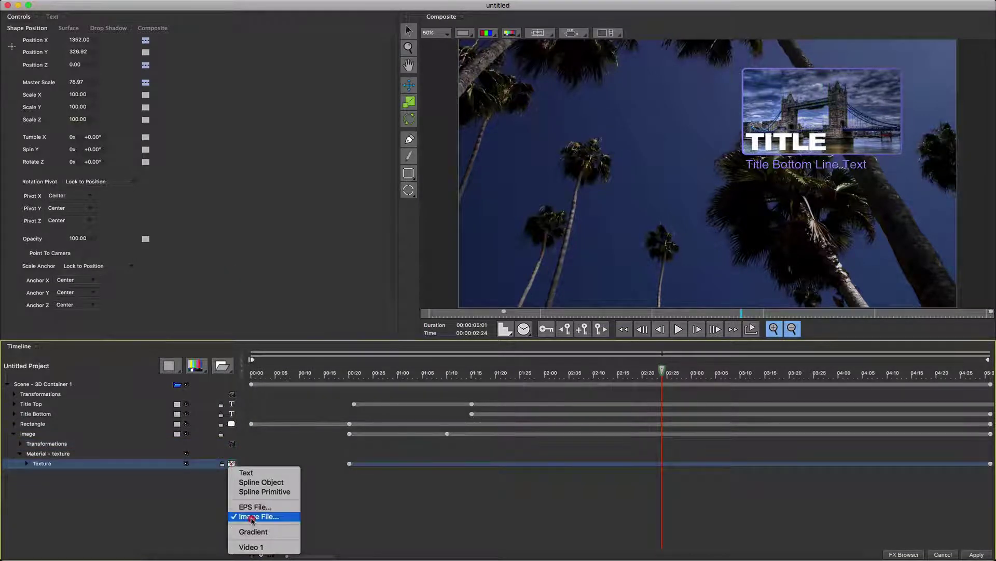
left_click(252, 515)
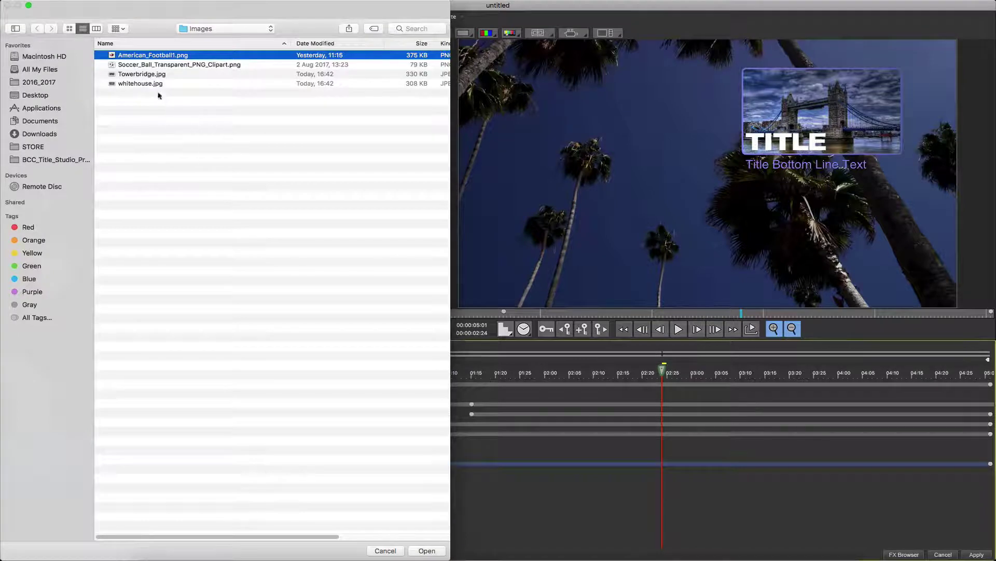
left_click(153, 83)
left_click(427, 550)
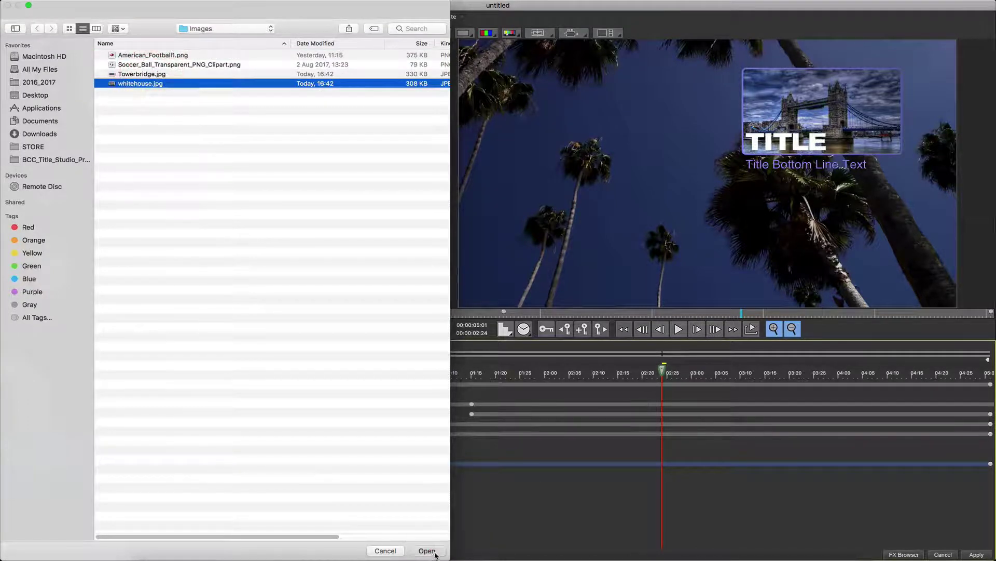
Scrub the updated picture title, load the 02c_Over_Shoulder_Logo.bsp preset, and open it in advanced mode
left_click_drag(719, 313, 634, 315)
left_click(906, 556)
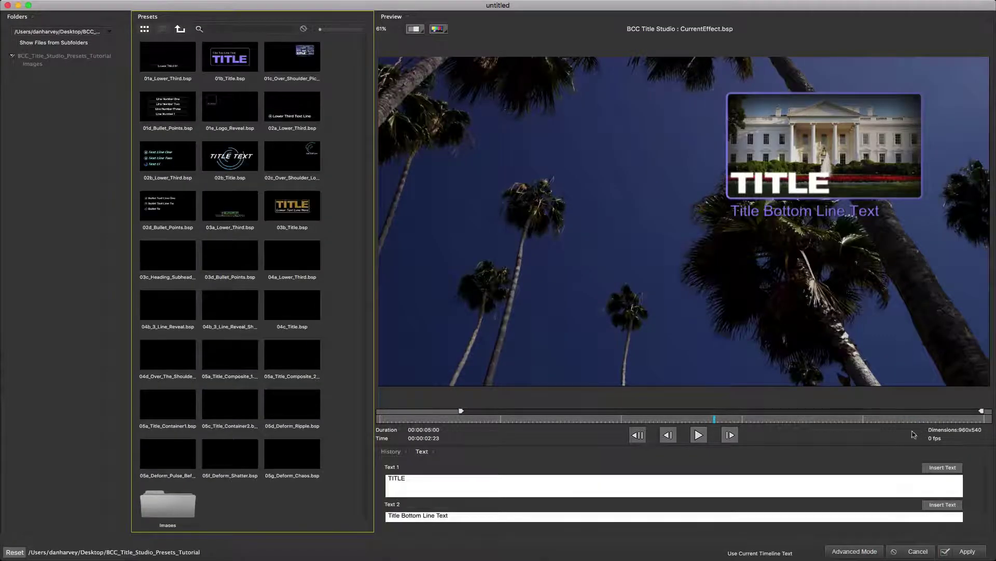
left_click(296, 157)
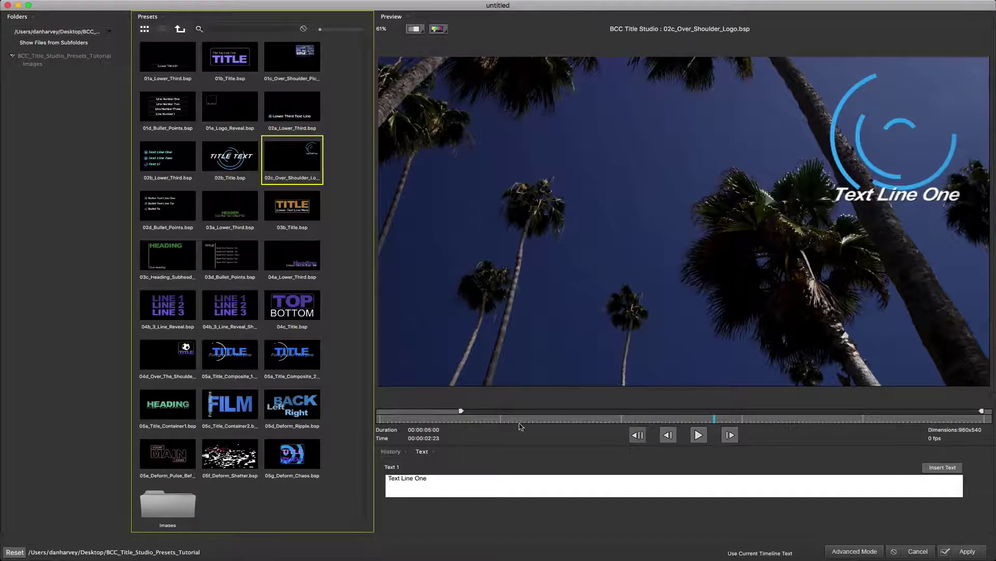
left_click(858, 551)
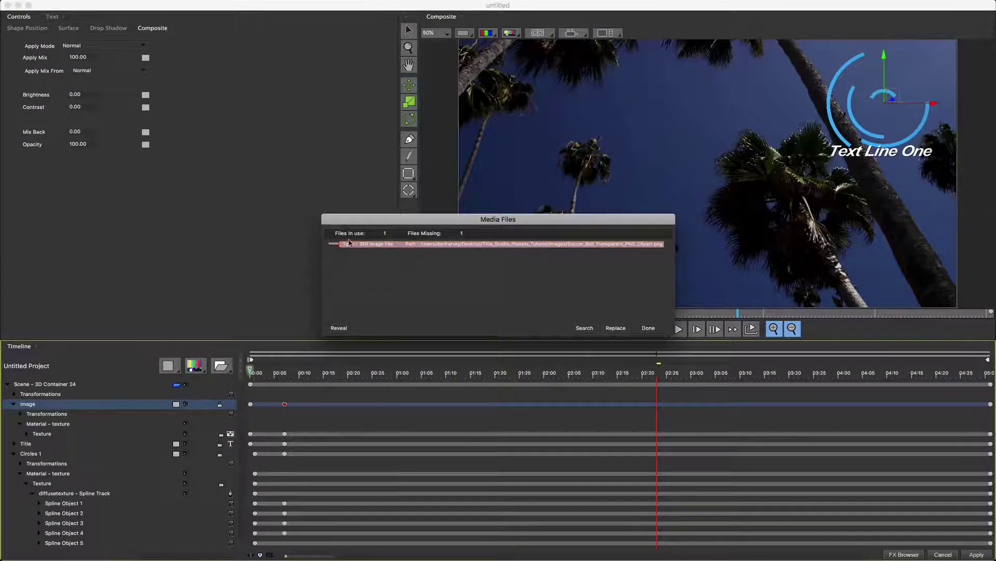
Relink the missing media file to Soccer_Ball_Transparent_PNG_Clipart.png and scrub back through the logo animation
left_click(615, 328)
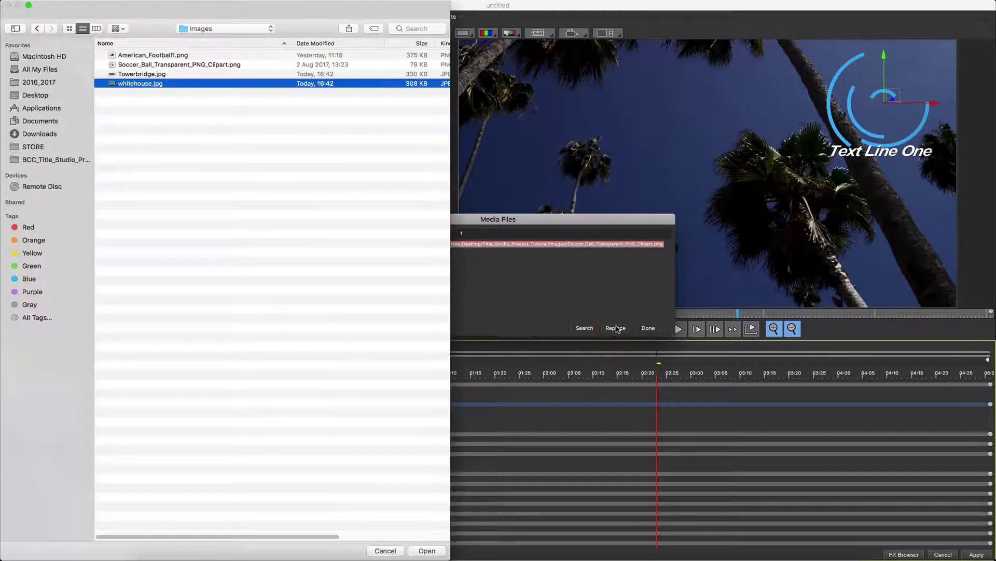
double_click(146, 66)
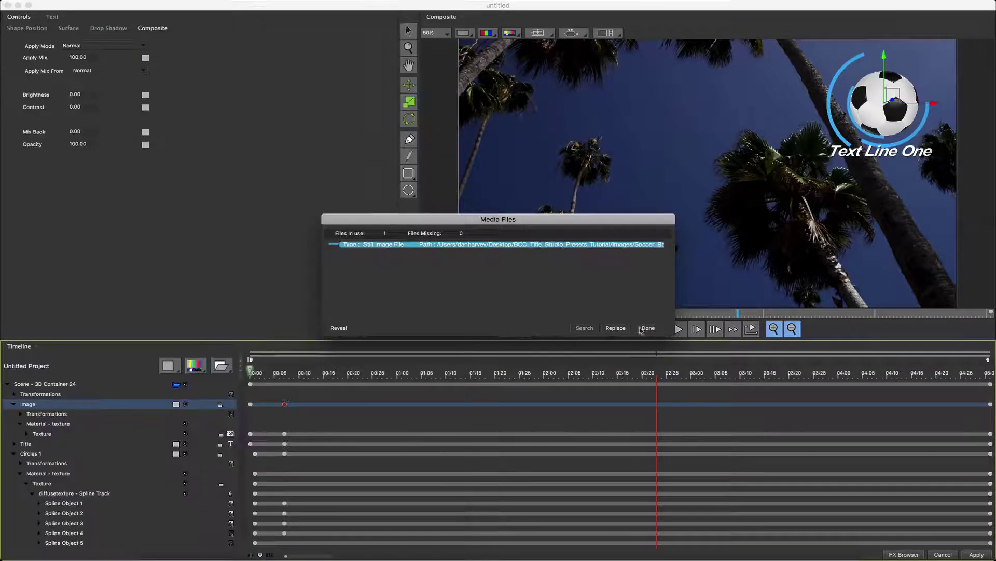
left_click(648, 328)
left_click_drag(735, 315, 457, 307)
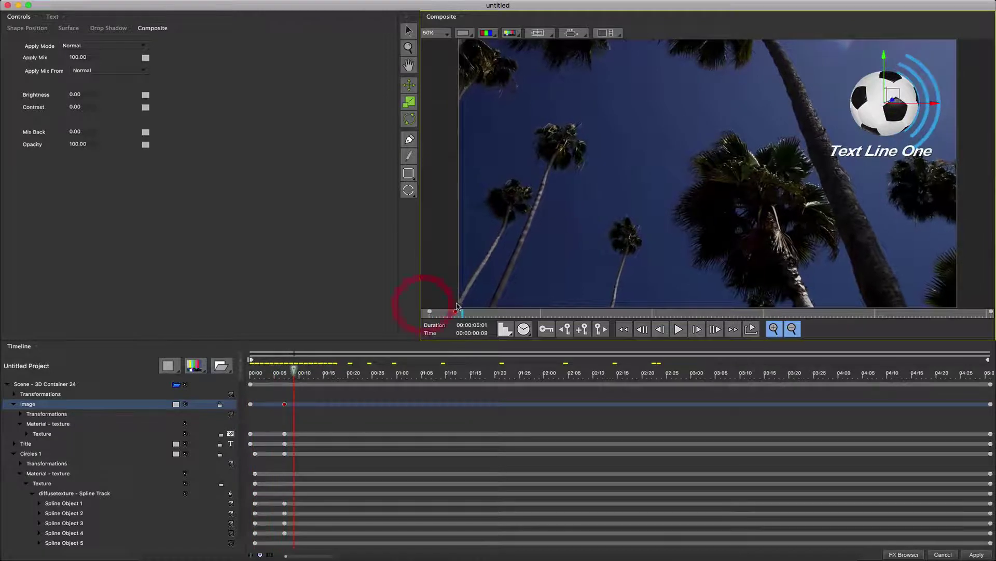
Replace the Image track's texture with the image file American_Football1.png
left_click(230, 433)
left_click(251, 482)
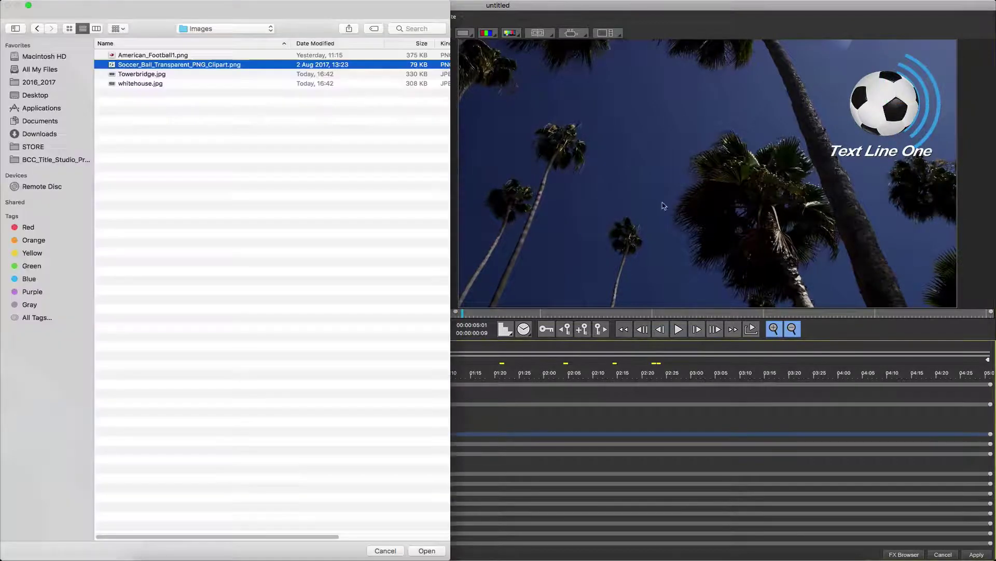
double_click(151, 56)
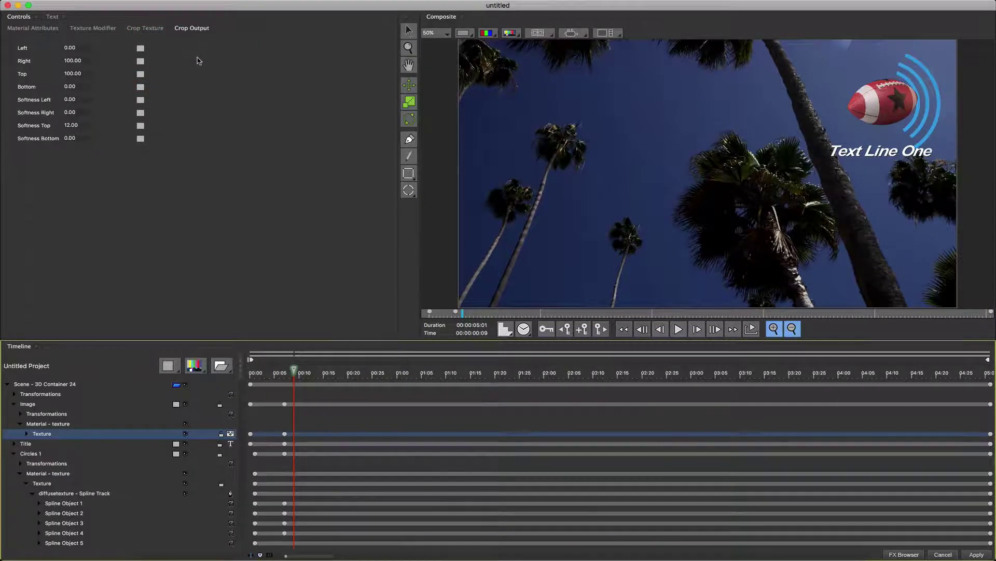
Load the title composite preset that has a circle around the TITLE and Foreground Text Line, and view it at 100%
left_click(905, 554)
left_click(459, 182)
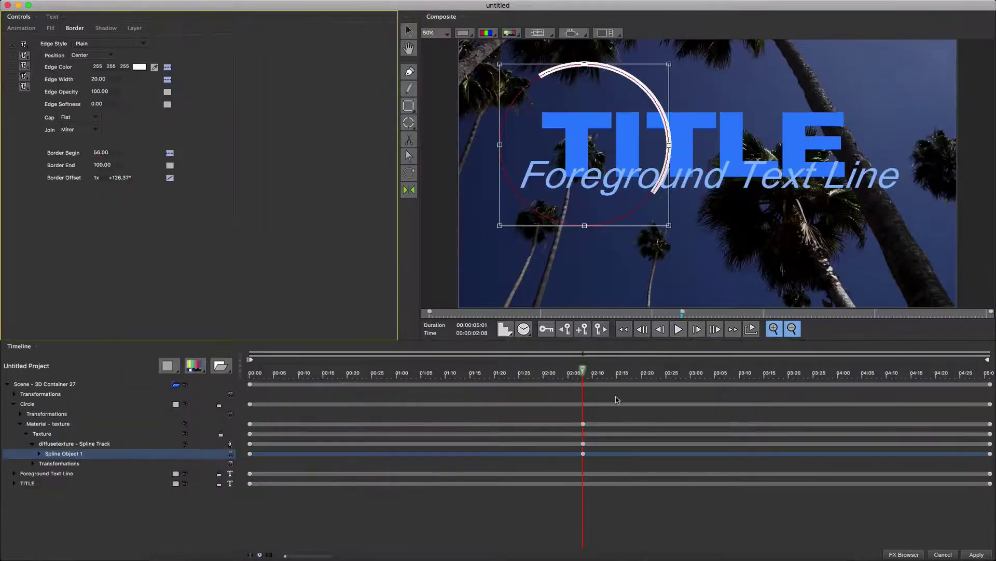
left_click(549, 363, "super")
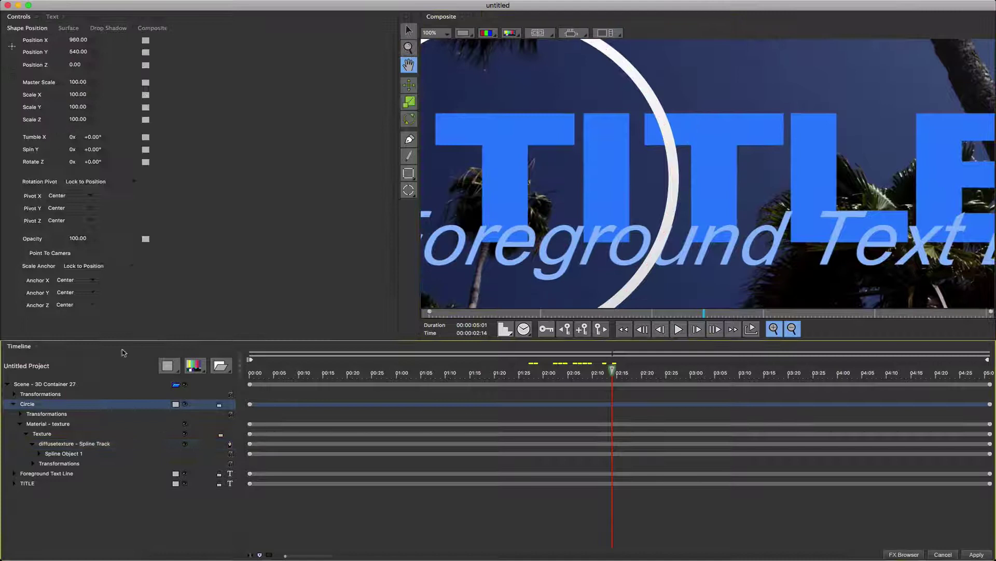
Set the Circle track's composite opacity to 50 and its apply mode to Add
left_click(153, 28)
left_click_drag(77, 144, 56, 140)
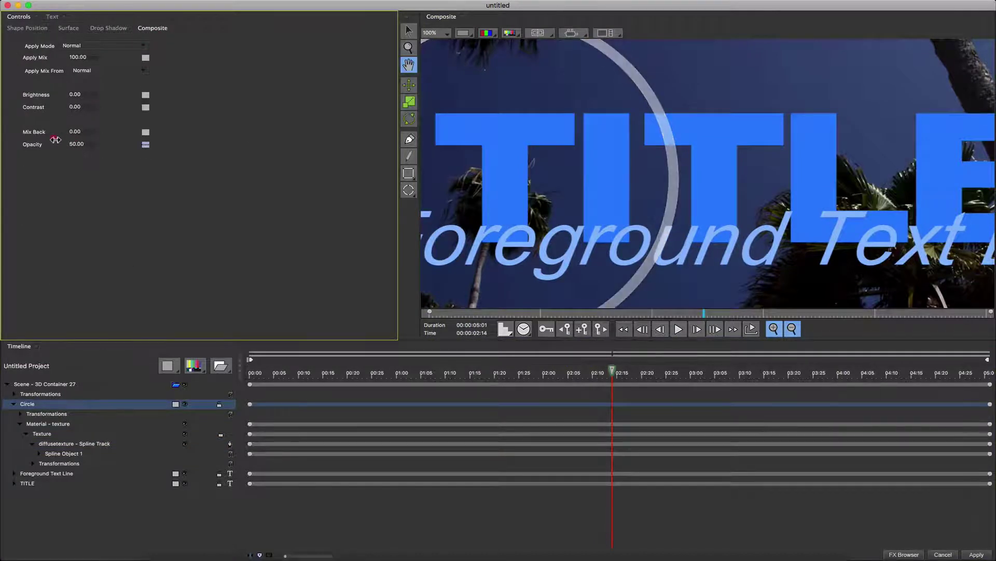
left_click(80, 47)
left_click(72, 153)
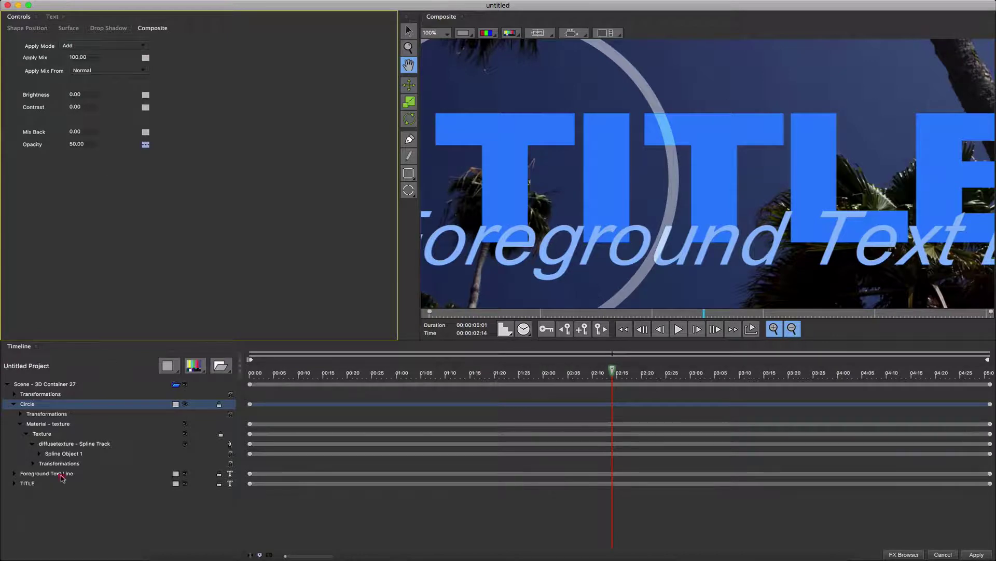
Set the Foreground Text Line track's apply mode to Add with an apply mix of 98, and scrub the composite
left_click(61, 475)
left_click(154, 28)
left_click(97, 46)
left_click(94, 92)
left_click(94, 47)
left_click(99, 109)
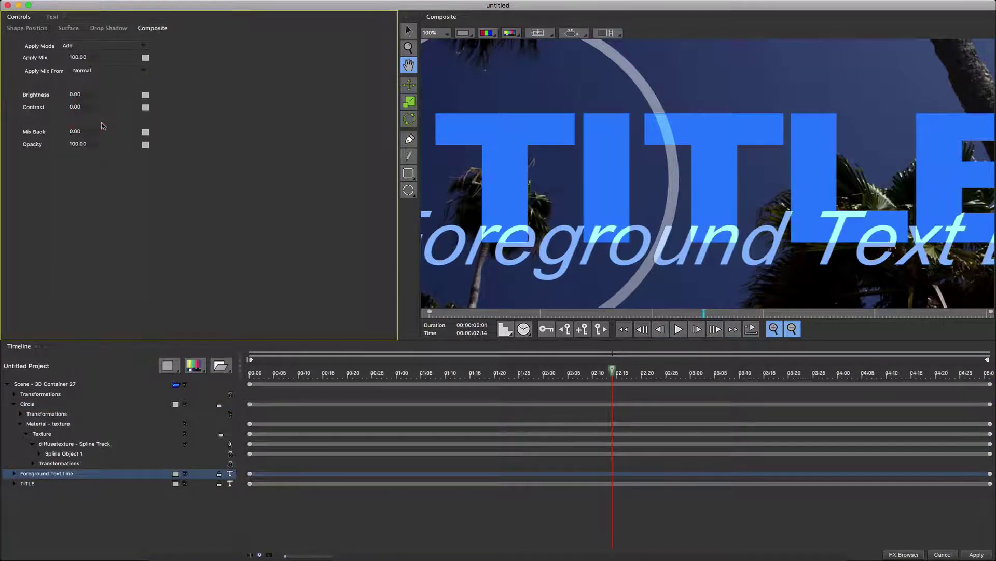
left_click_drag(87, 58, 86, 58)
left_click_drag(612, 371, 693, 347)
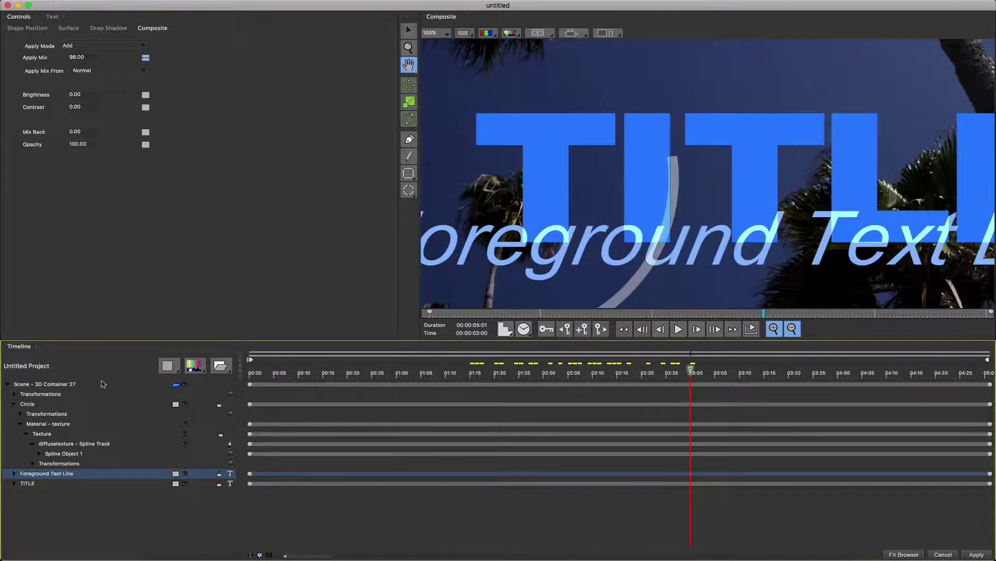
Delete the 3D container scene and create a new title container, viewed at 50%
left_click(69, 384)
key("BackSpace")
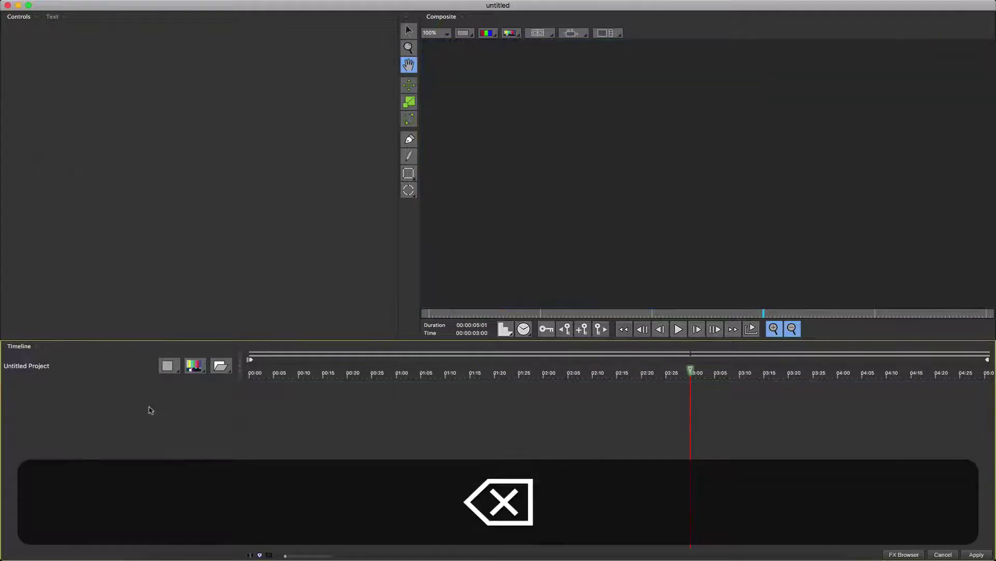
left_click(221, 367)
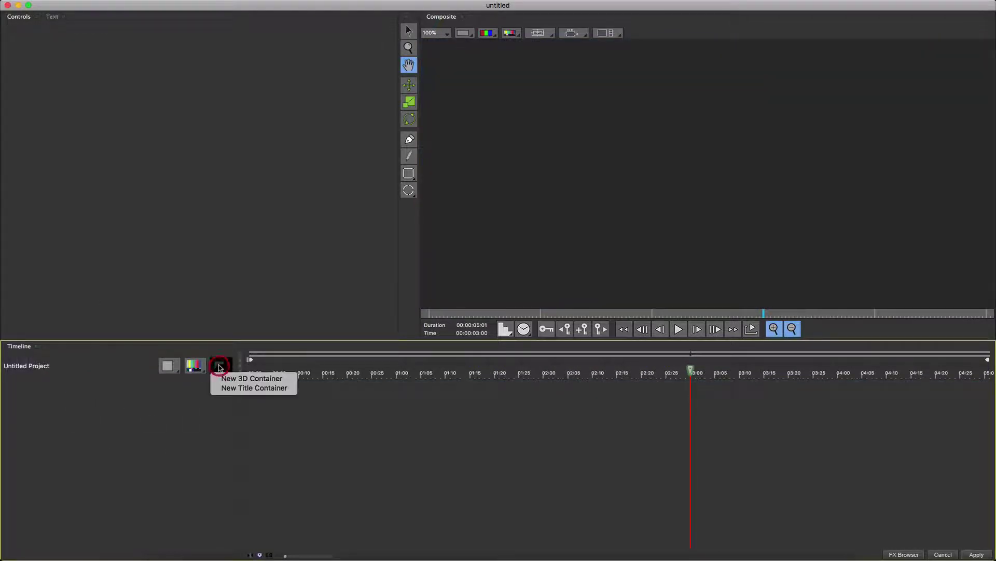
left_click(240, 387)
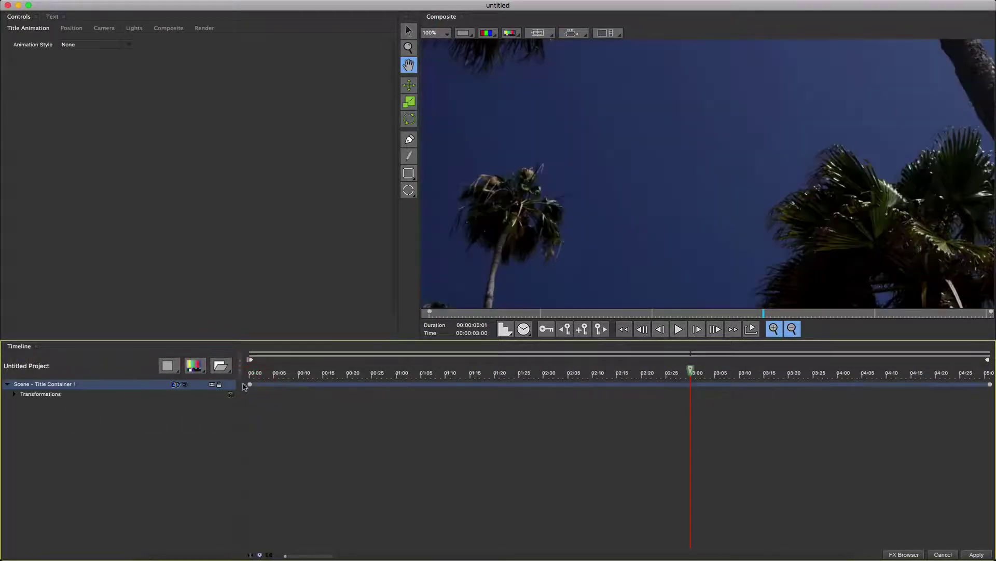
left_click(792, 328)
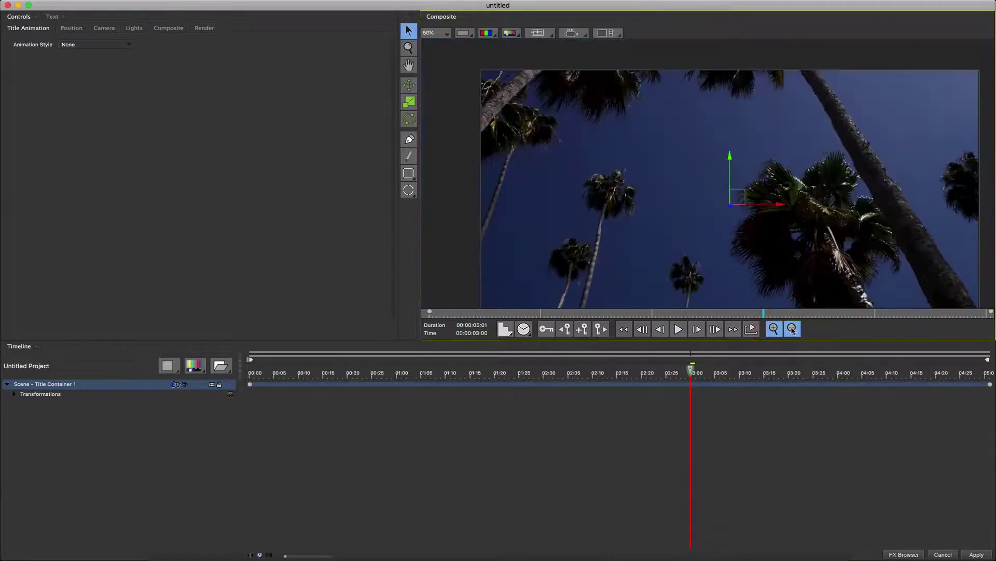
Set the title container's animation style to Type On and its shape to Flat
left_click(96, 44)
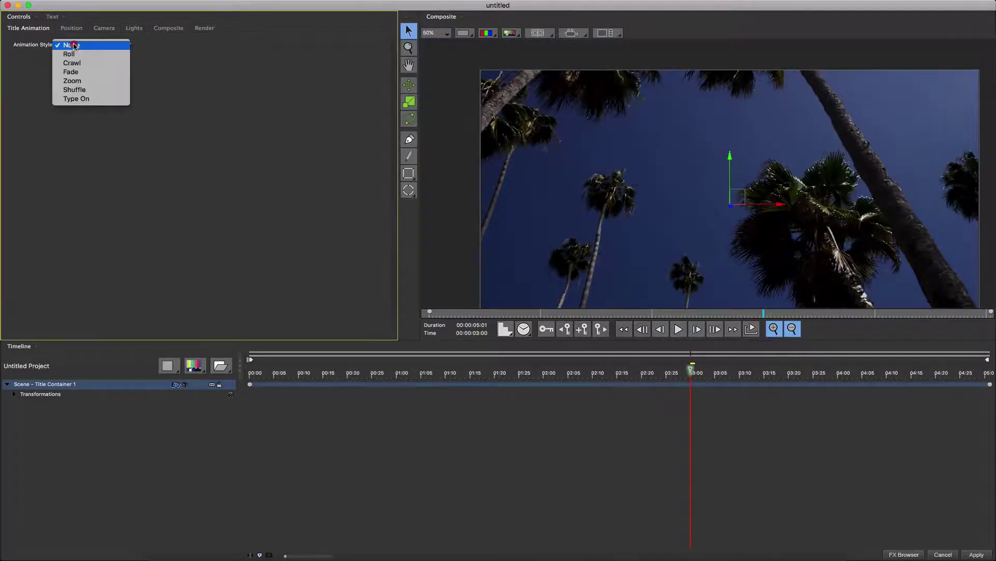
left_click(72, 98)
left_click(409, 65)
left_click_drag(518, 98, 486, 73)
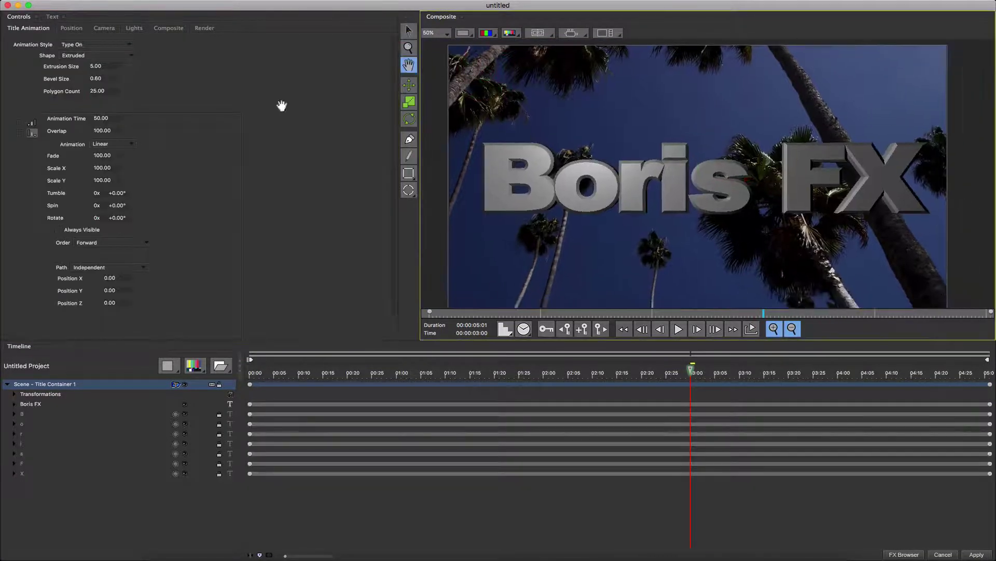
left_click(96, 55)
left_click(72, 46)
Replace the default title text with "Title Line"
left_click(52, 17)
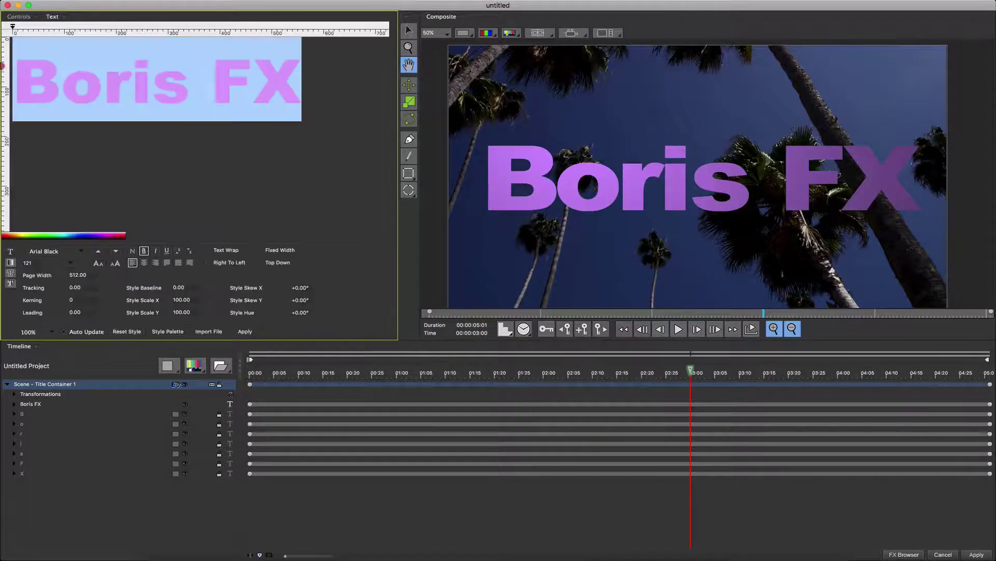
type("Title")
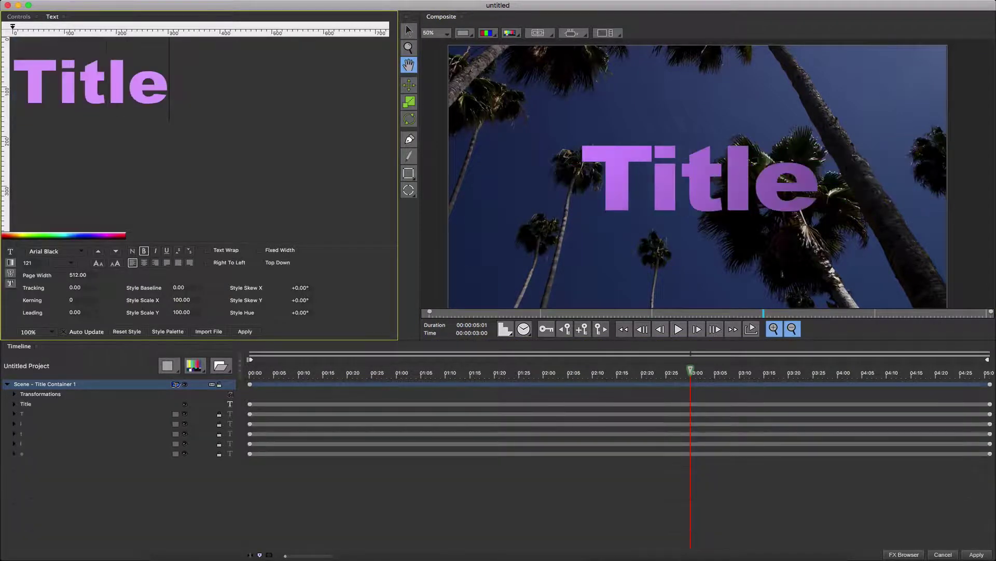
type(" Line")
Change the fill color of the whole Title Line text to white (255, 255, 255)
left_click_drag(337, 87, 6, 70)
left_click(10, 263)
left_click(126, 292)
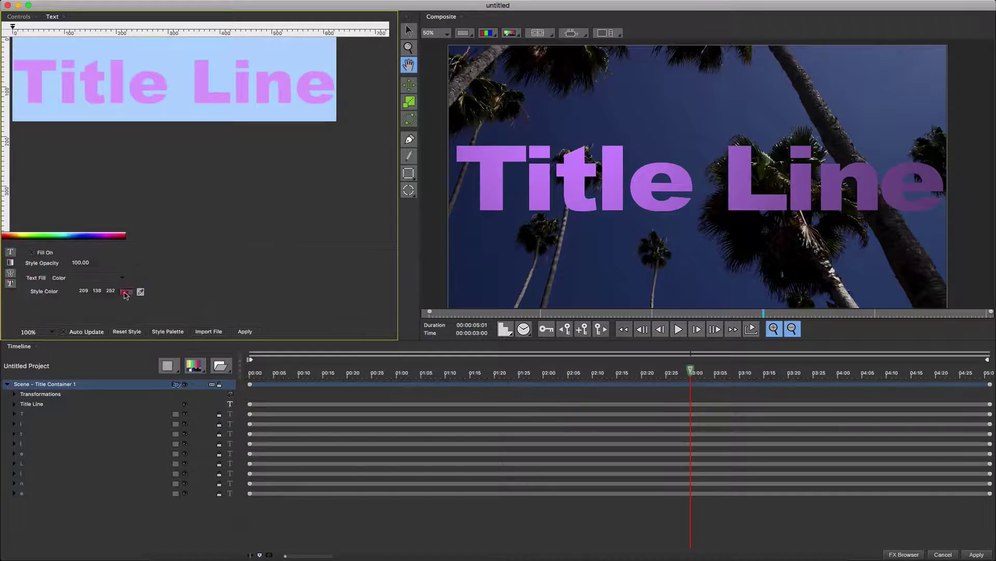
scroll(471, 182, "down", 2)
left_click(470, 196)
left_click(527, 210)
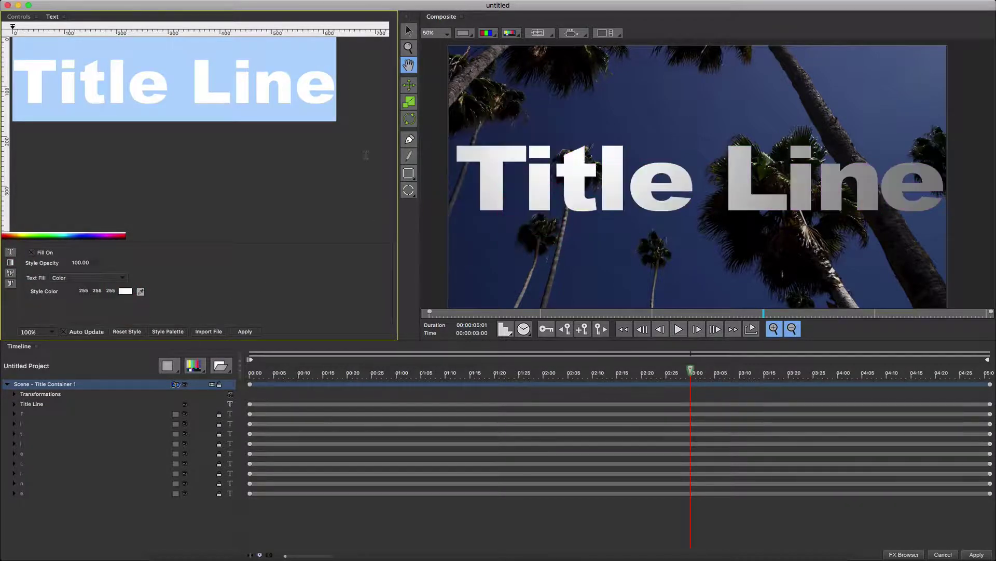
Move the title container's point light above the center of the text, to about X 941 and Y 275
left_click(44, 395)
left_click(22, 17)
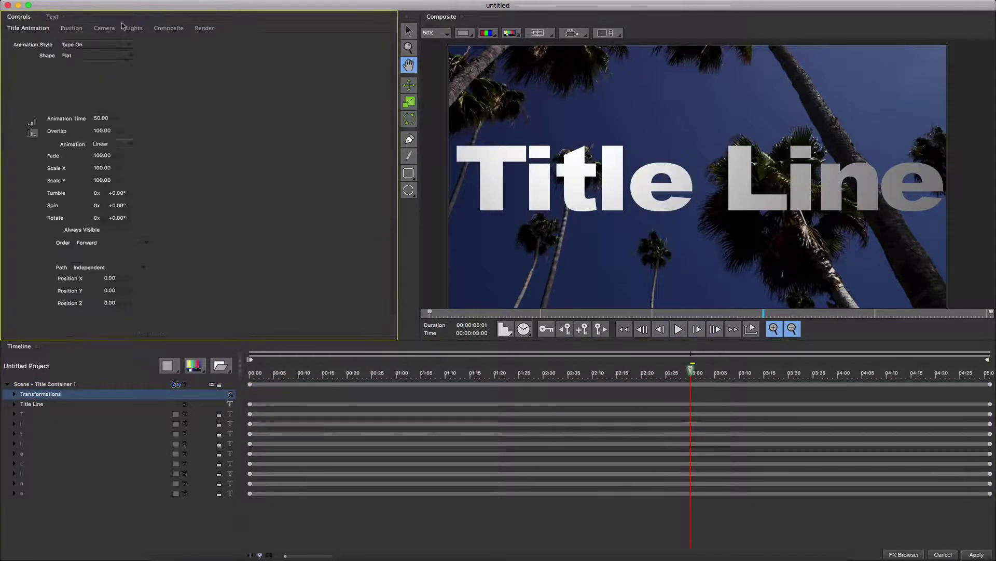
left_click(135, 28)
left_click_drag(539, 98, 680, 65)
Set the Type On animation time to 25 and the fade to 0, and scrub through the letters appearing
left_click(42, 384)
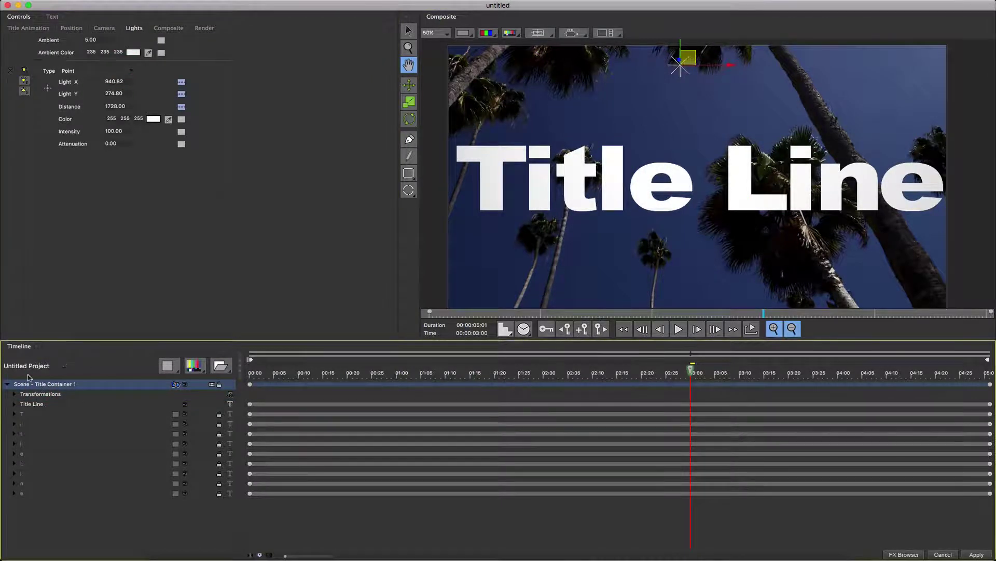
left_click(22, 28)
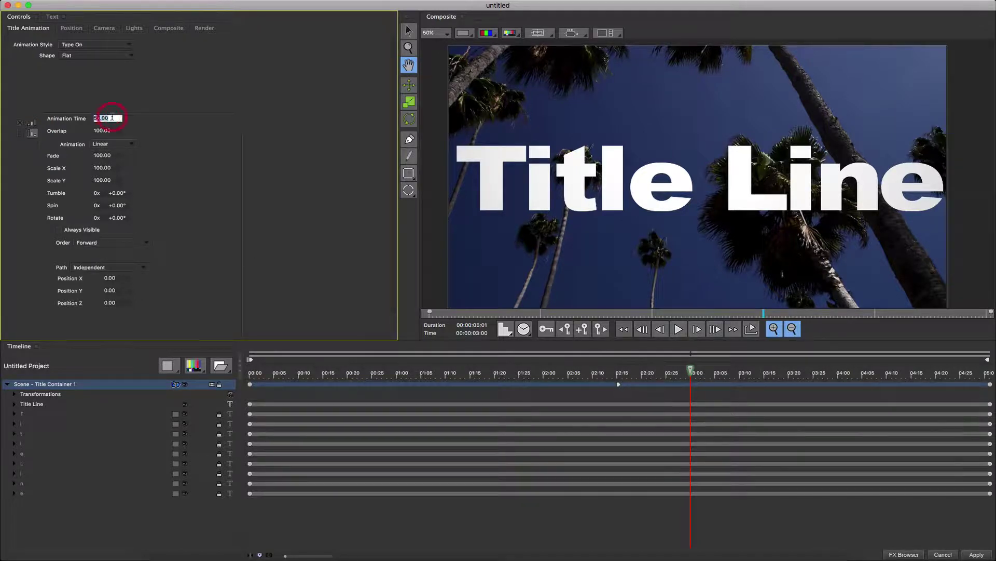
type("25")
key("Return")
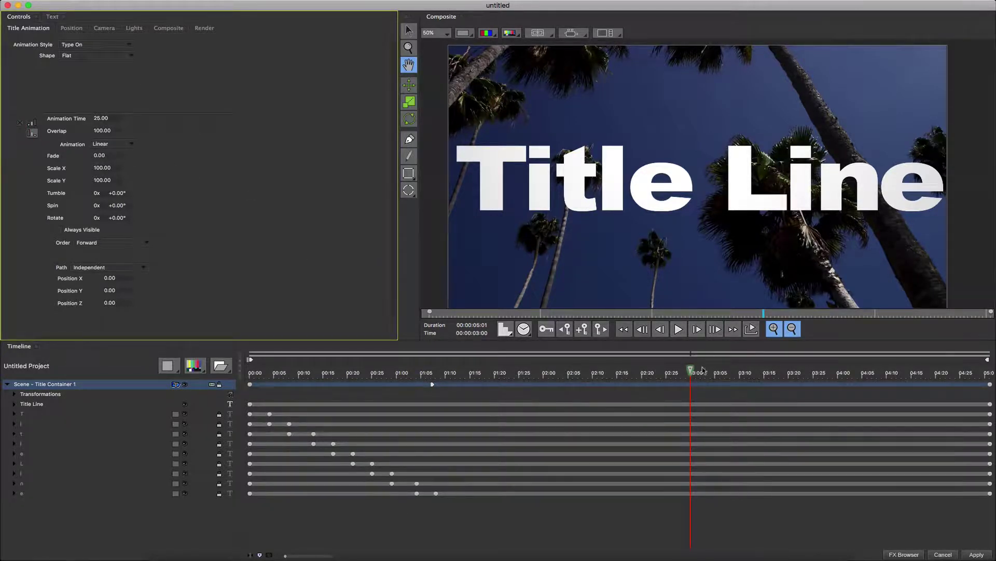
left_click_drag(703, 369, 438, 390)
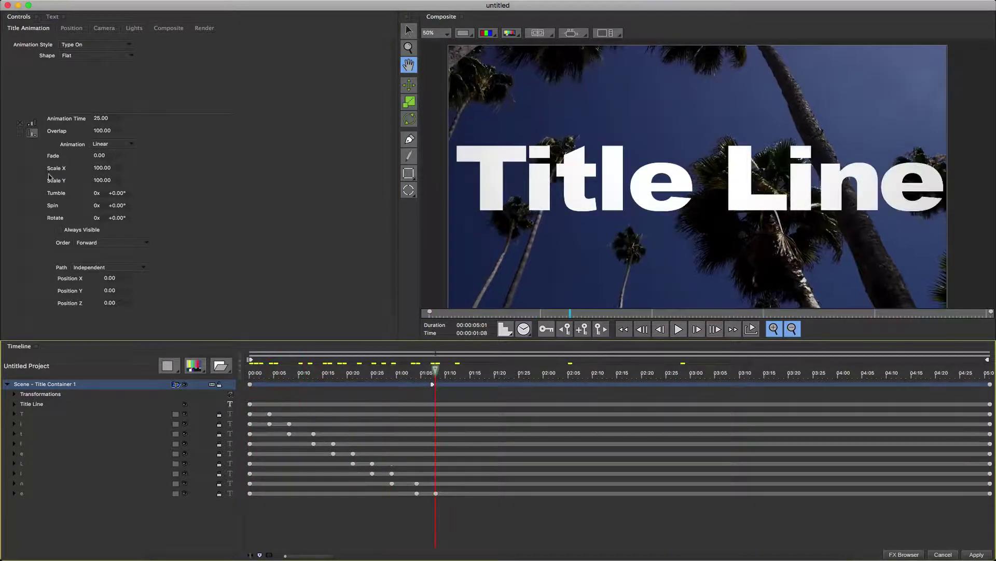
Set the Type On animation's spin to 90° and scrub back toward the start to preview it
left_click(123, 207)
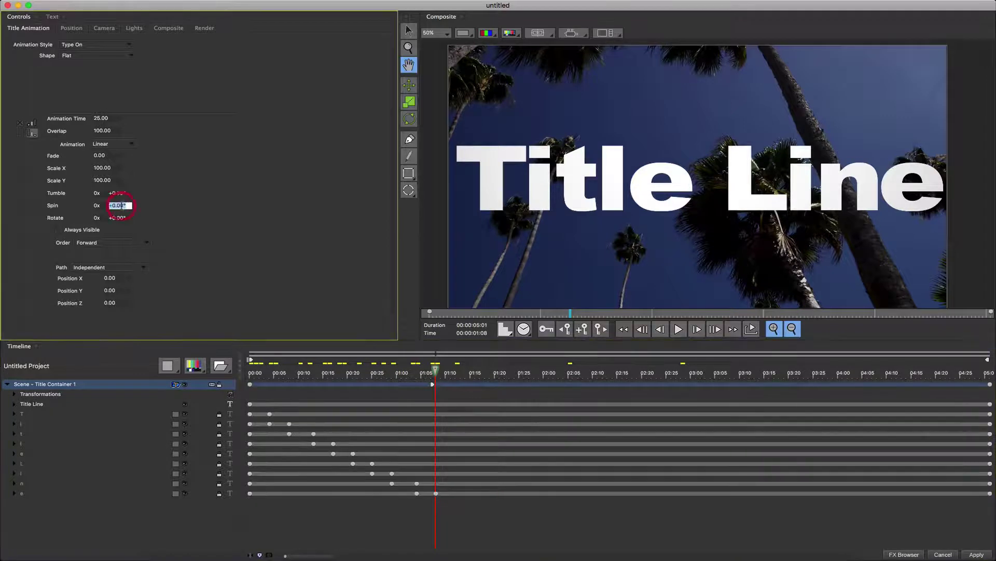
type("90")
key("Return")
left_click_drag(434, 375, 264, 355)
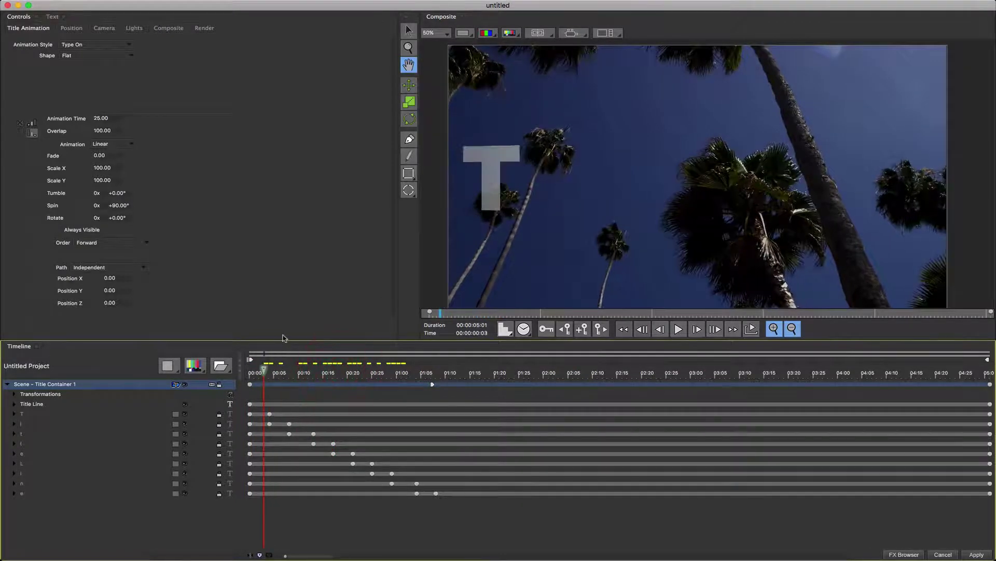
Load the 05c_Title_Container2 preset in advanced mode and review its animation and the Title Container 2 settings
left_click(903, 555)
left_click(460, 183)
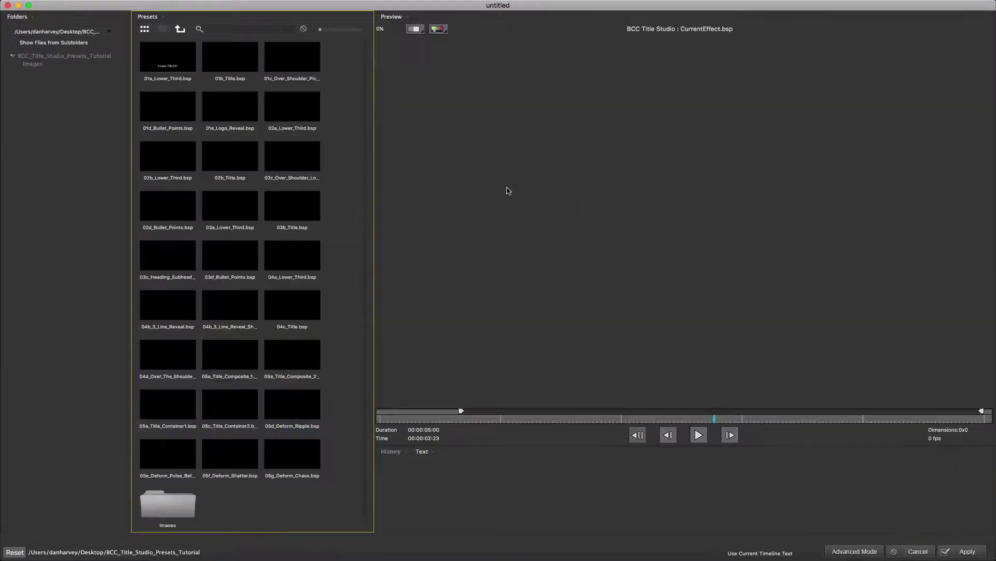
double_click(233, 404)
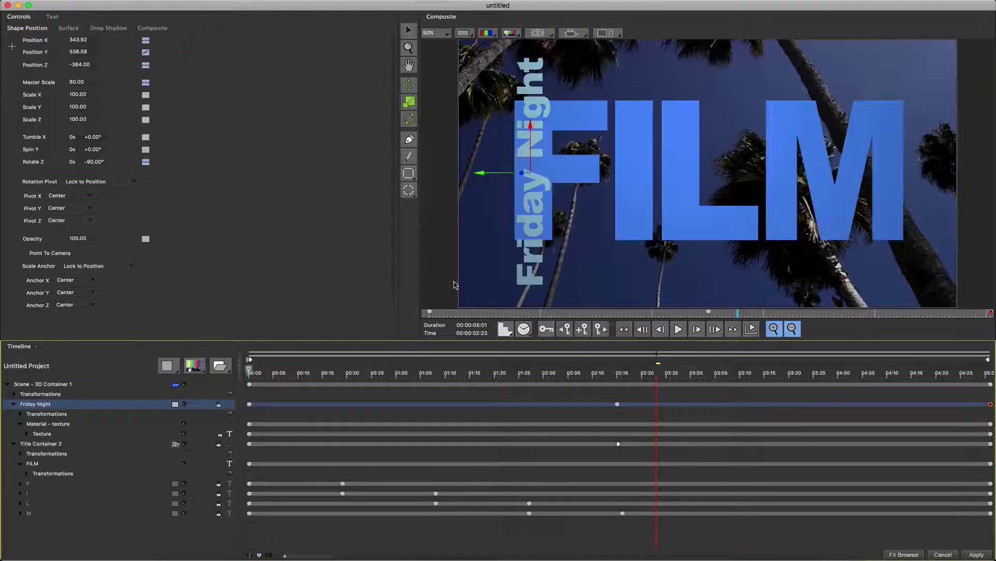
left_click_drag(436, 314, 658, 265)
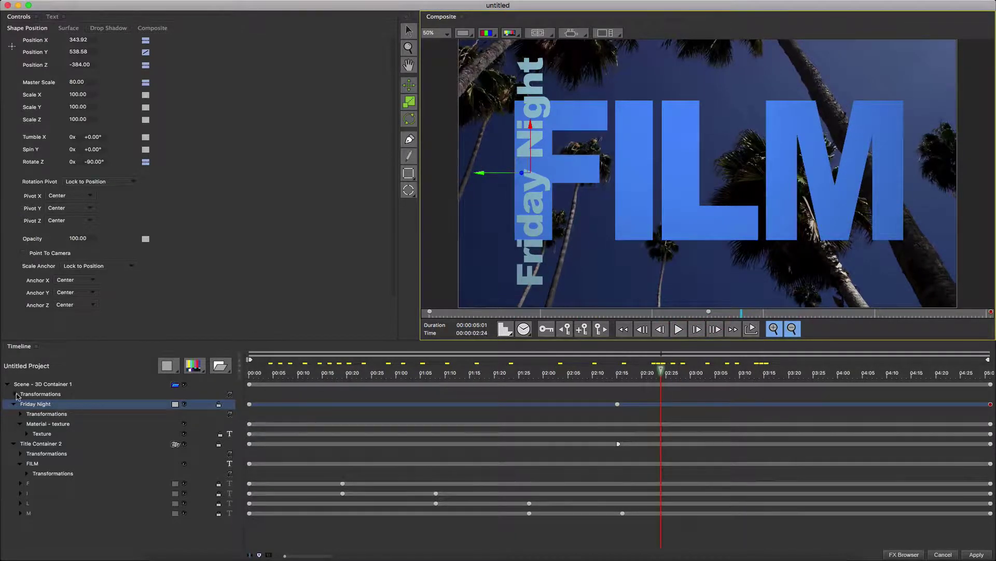
left_click(50, 443)
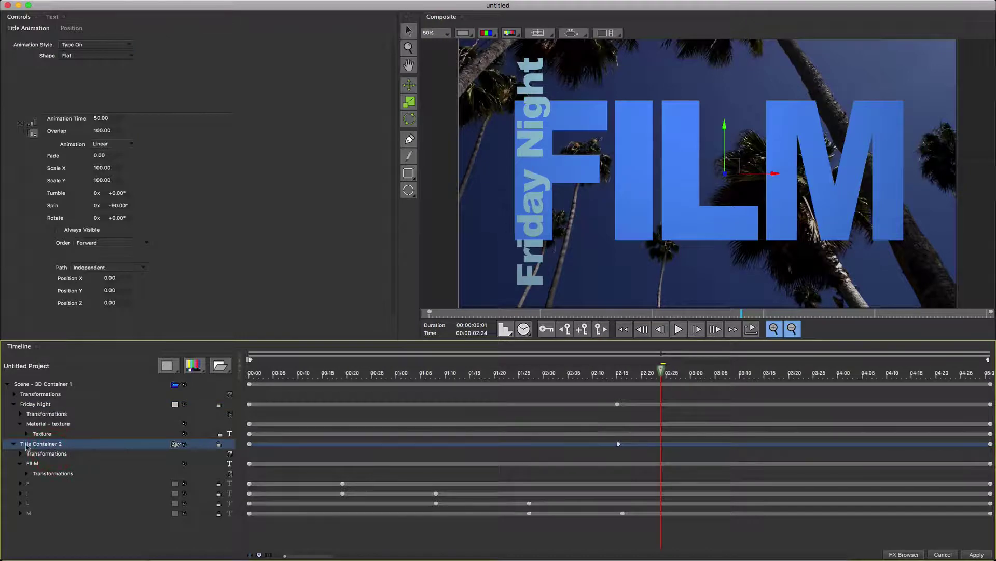
Apply the Pulse deformer to the Title Container 2 track
left_click(209, 5)
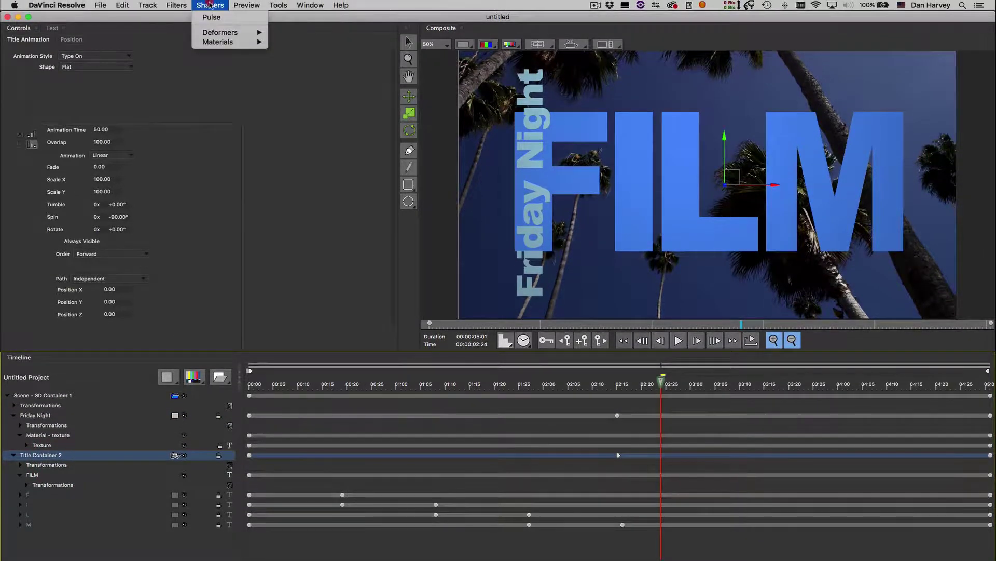
left_click(215, 30)
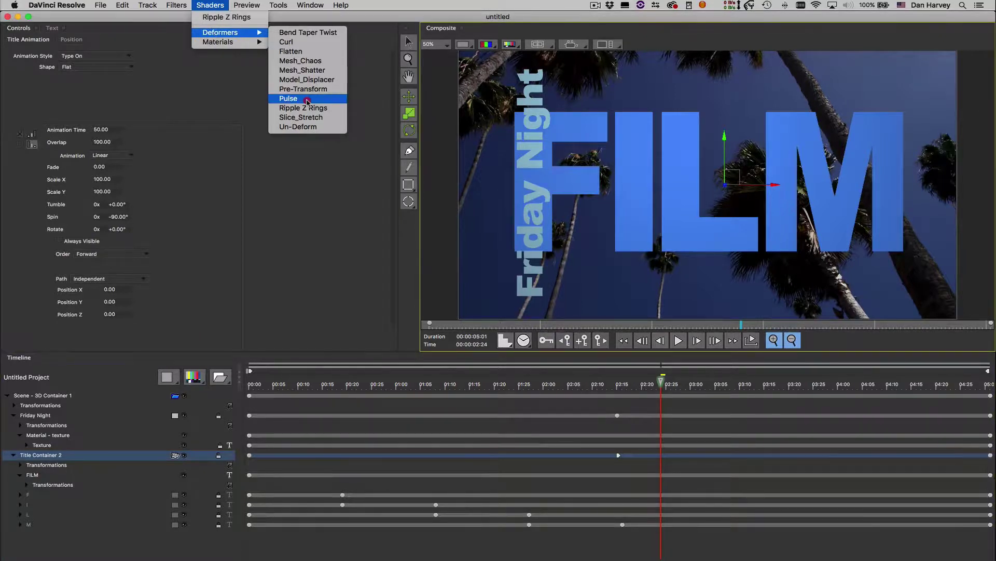
left_click(308, 99)
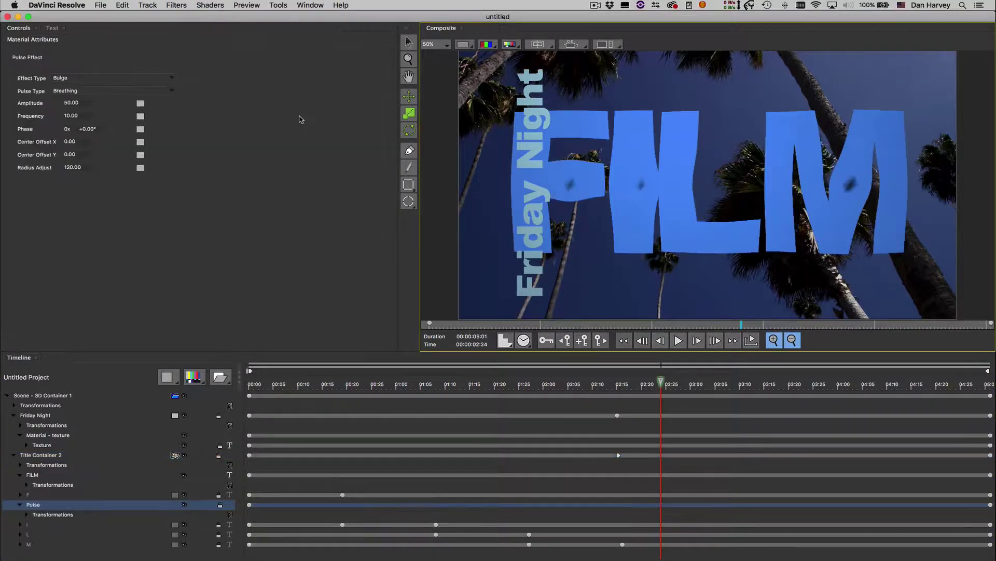
Set the Pulse effect type to Approach and the pulse type to Beat, and scrub through the animation
left_click(68, 80)
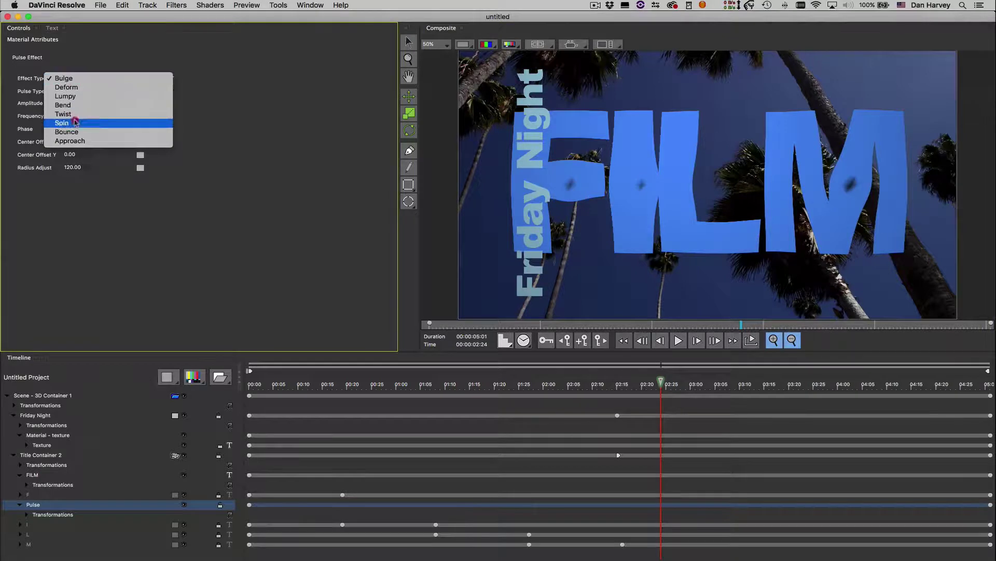
left_click(73, 142)
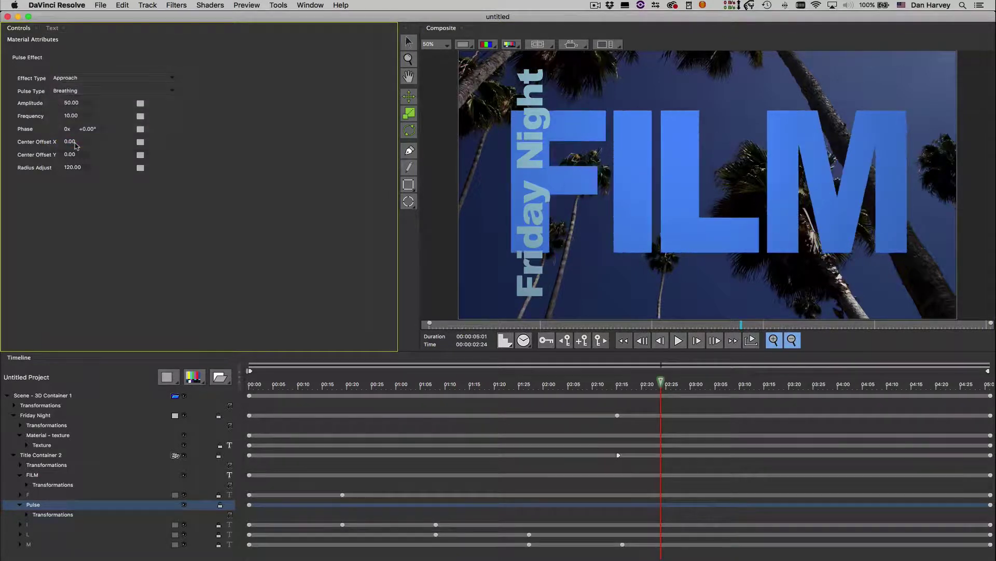
left_click(68, 91)
left_click(72, 109)
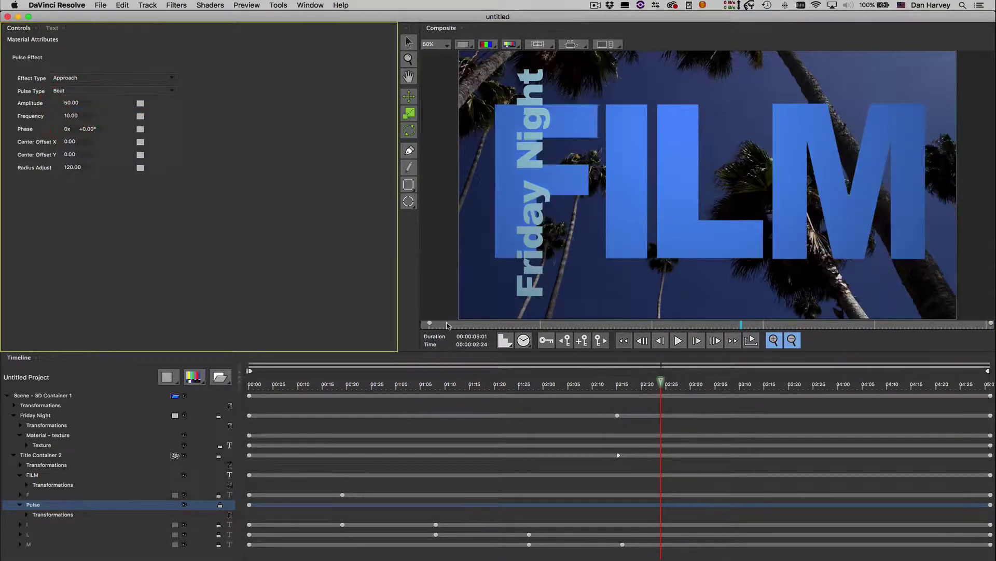
left_click_drag(453, 325, 944, 327)
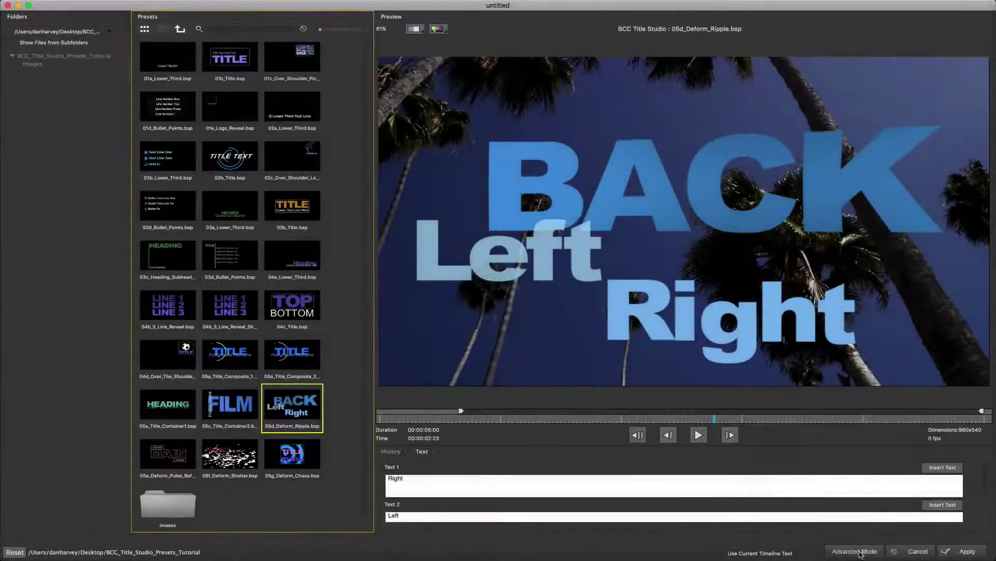
Load the 05d_Deform_Ripple preset in advanced mode and play its ripple animation
left_click(857, 551)
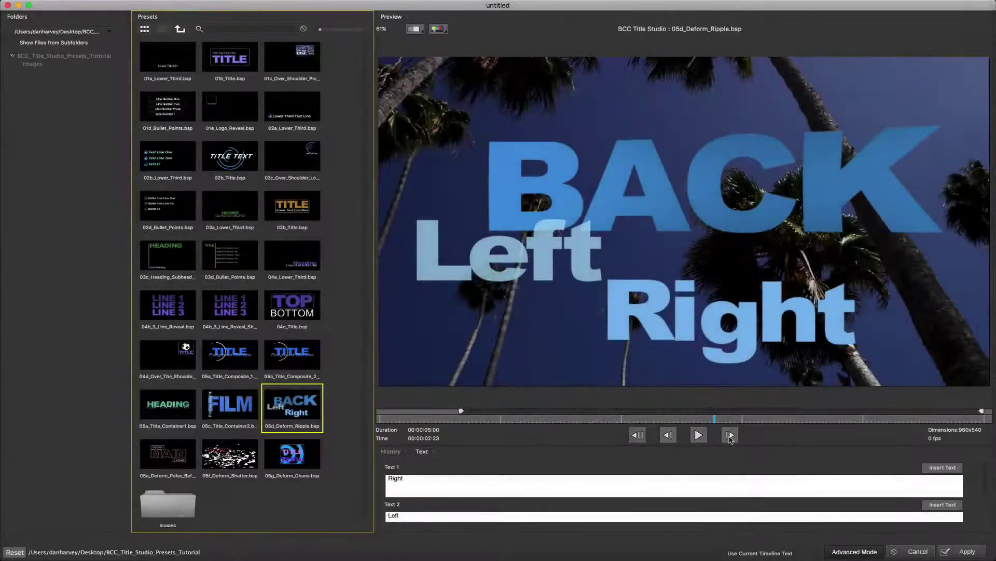
left_click(454, 317)
left_click(679, 329)
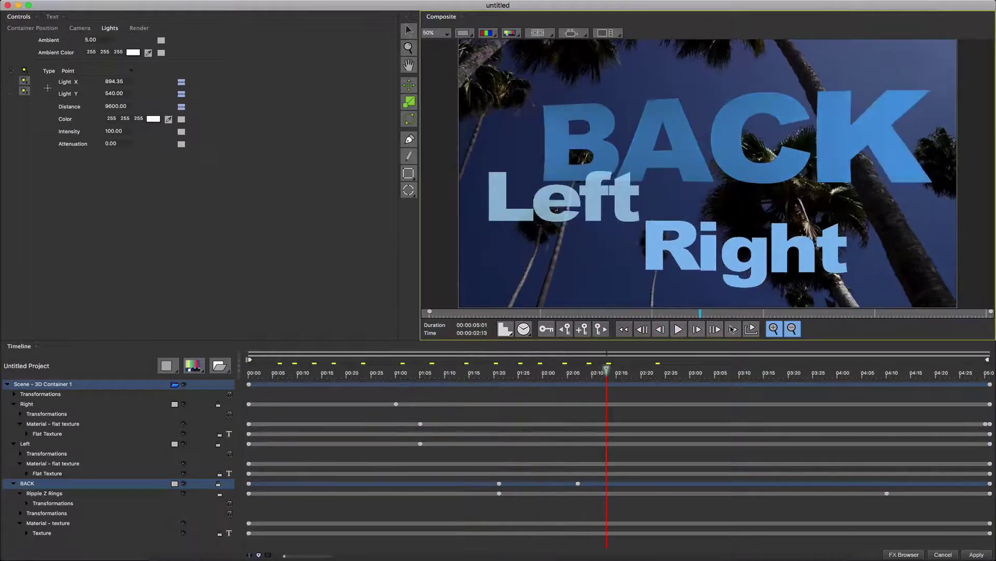
left_click(682, 330)
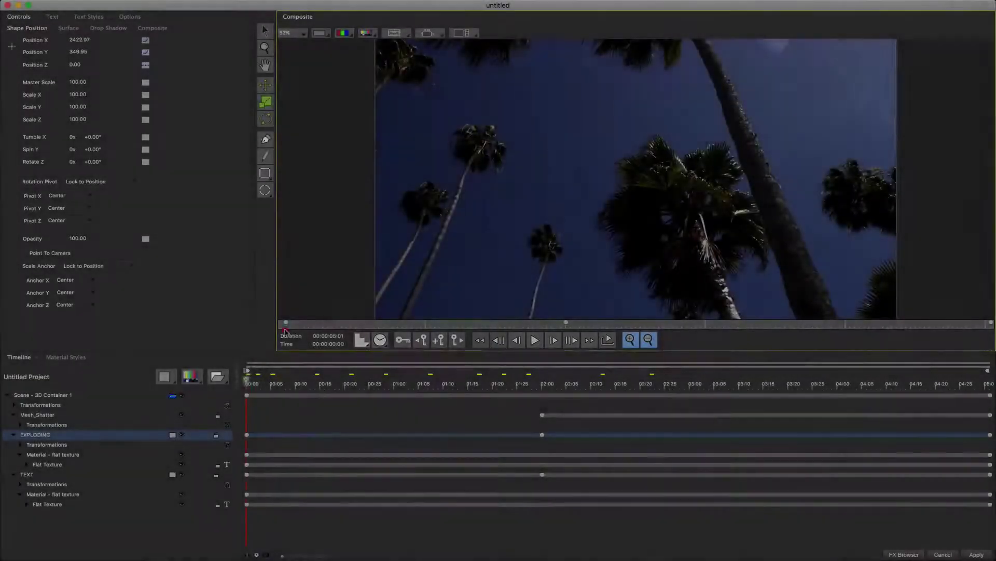
Preview the exploding text, try the Crack Points and Horizontal Lines crack modes on the Mesh_Shatter track, and set the mode to Random
mouse_move(285, 331)
left_mouse_down()
mouse_move(545, 354)
mouse_move(543, 384)
mouse_move(596, 384)
left_mouse_up()
left_click(53, 415)
left_click(83, 68)
left_click(82, 75)
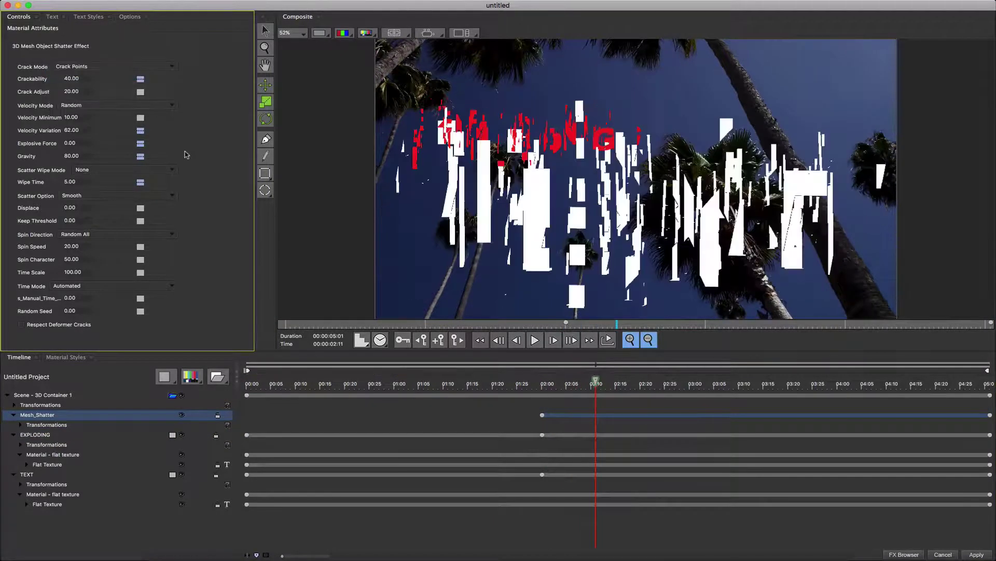
left_click(85, 66)
left_click(83, 85)
left_click(78, 66)
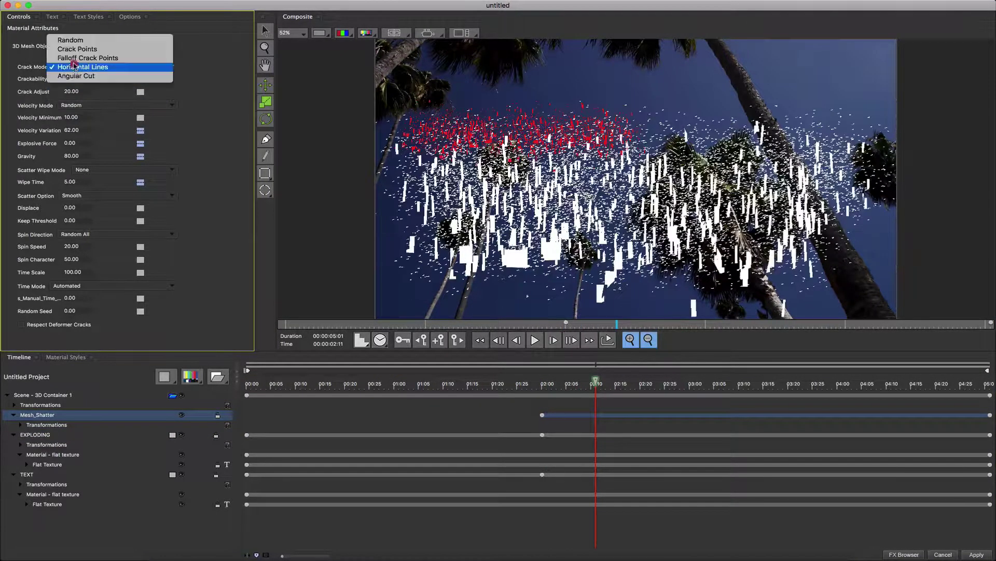
left_click(72, 41)
Toggle motion blur in the render settings of Scene - 3D Container 1 to compare its effect on the shattered pieces
mouse_move(596, 384)
left_mouse_down()
mouse_move(423, 384)
mouse_move(588, 393)
left_mouse_up()
left_click(50, 395)
left_click(27, 107)
left_click(26, 108)
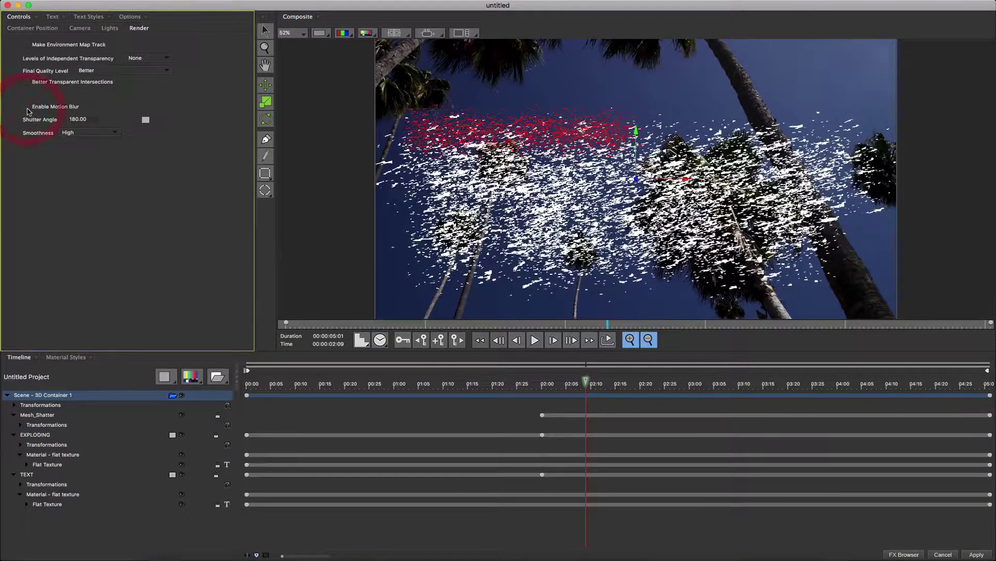
left_click(27, 109)
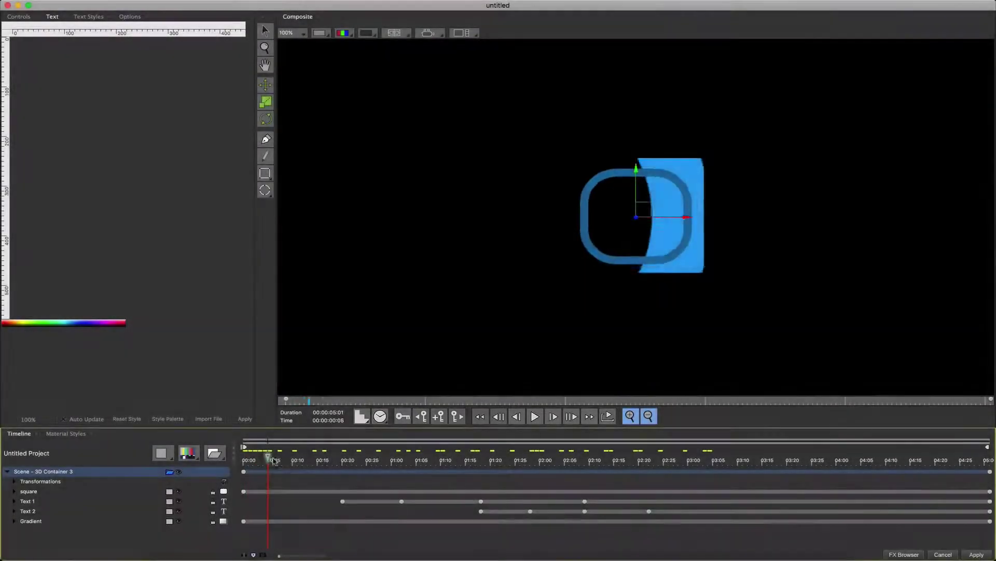
Preview the chaos title, set the chaos amount of Text 1's Mesh_Chaos deformer to 51.06 at 00:00:02:03, and scrub through the result
left_click_drag(274, 461, 555, 465)
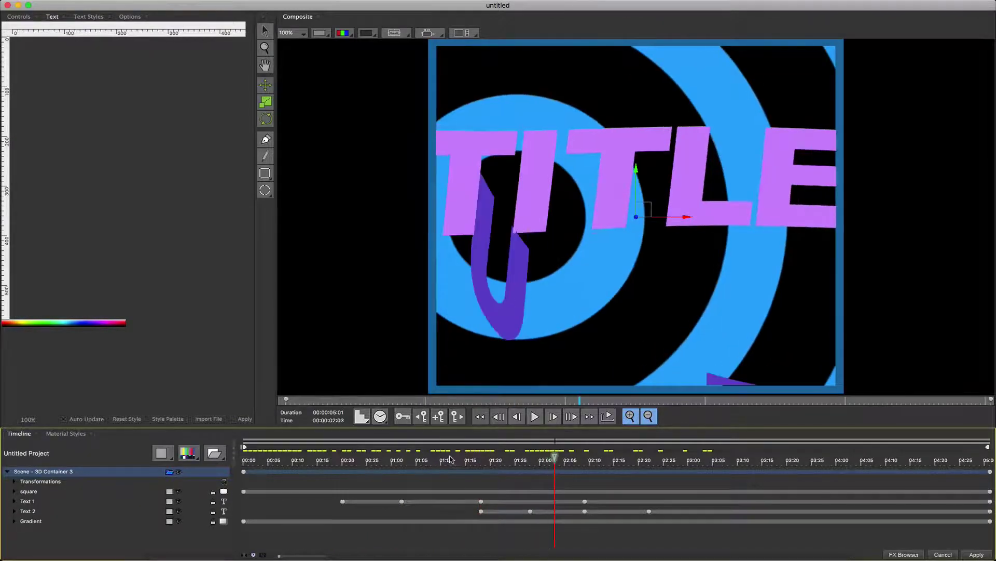
left_click(19, 502)
left_click(45, 511)
left_click(21, 16)
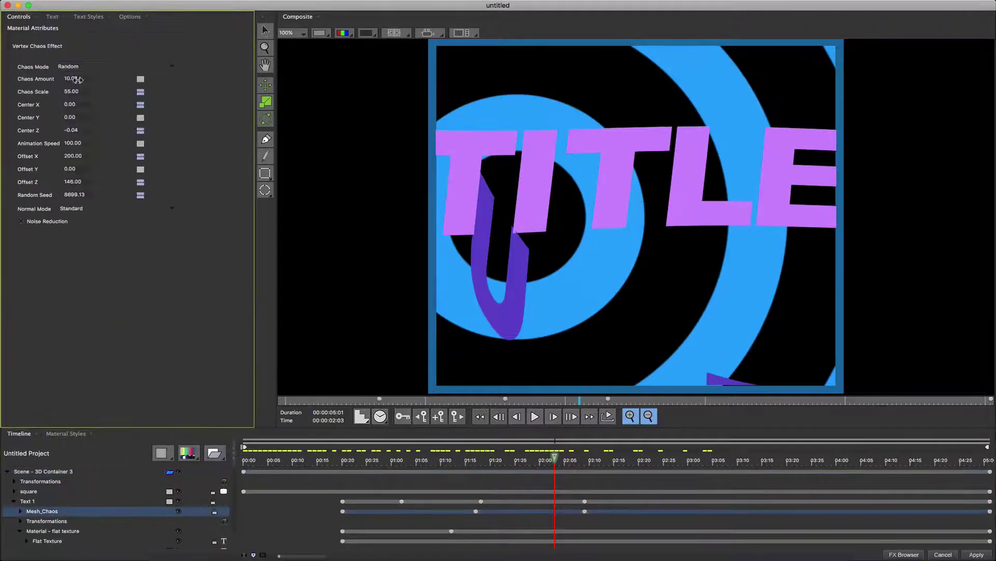
left_click_drag(78, 80, 113, 81)
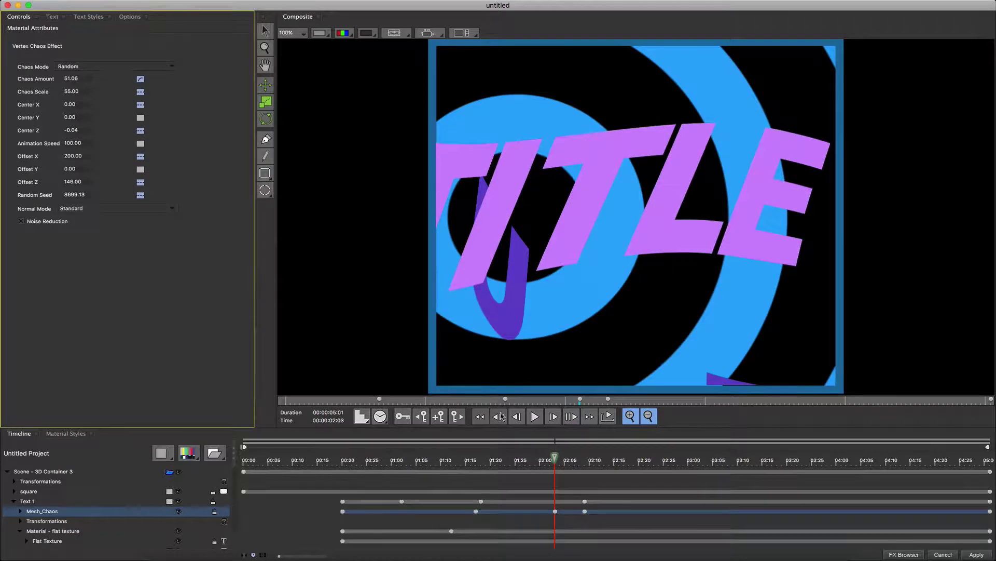
left_click_drag(555, 459, 703, 460)
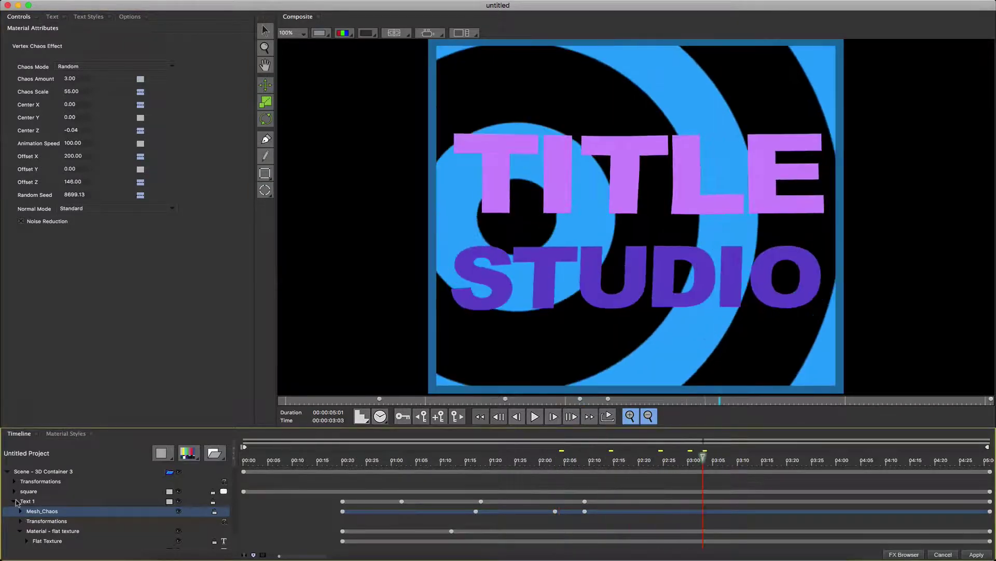
Expand the Gradient track's material texture and open the gradient settings of its diffusetexture layer
left_click(15, 502)
left_click(36, 522)
left_click(192, 455)
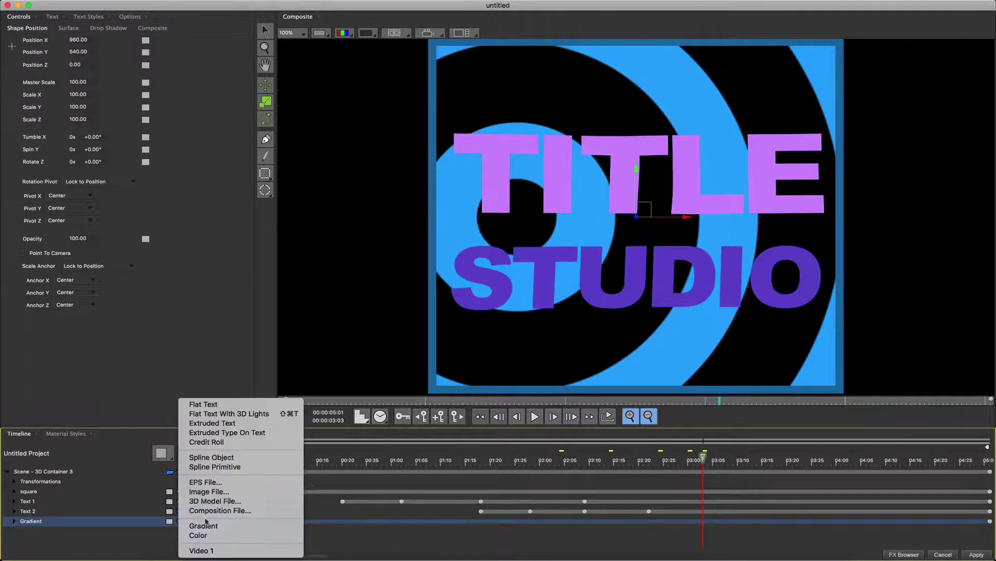
left_click(171, 358)
left_click(14, 521)
scroll(20, 522, "down", 3)
left_click(41, 524)
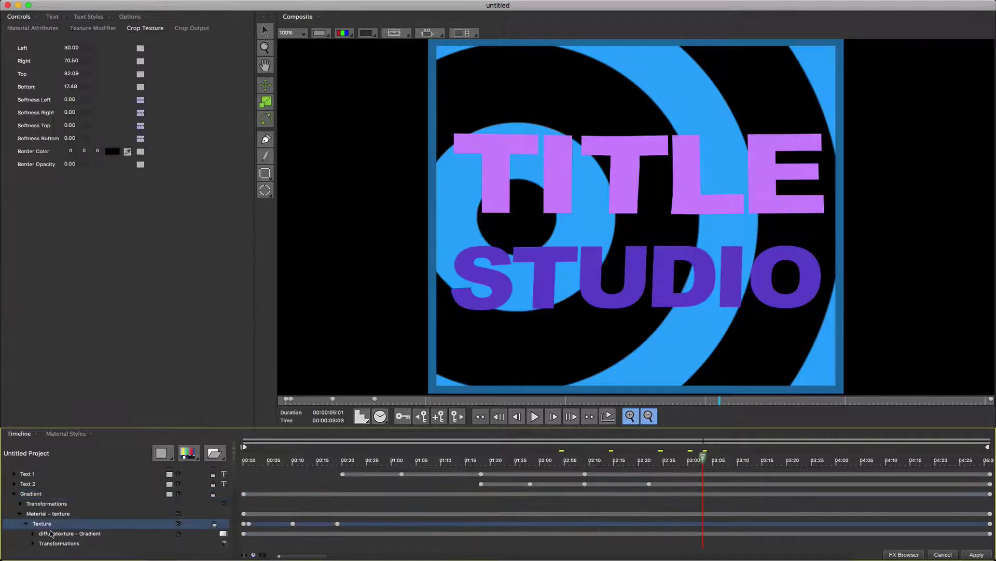
left_click(62, 534)
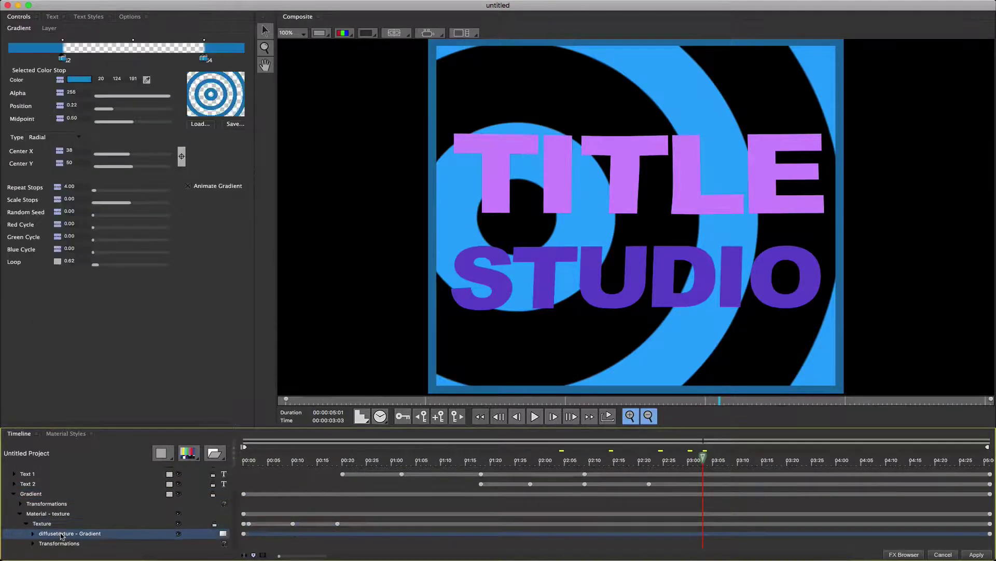
Set the radial gradient's repeat stops to 6 and its loop to 1.76 at 00:00:03:03, and scrub through the moving rings
left_click(62, 59)
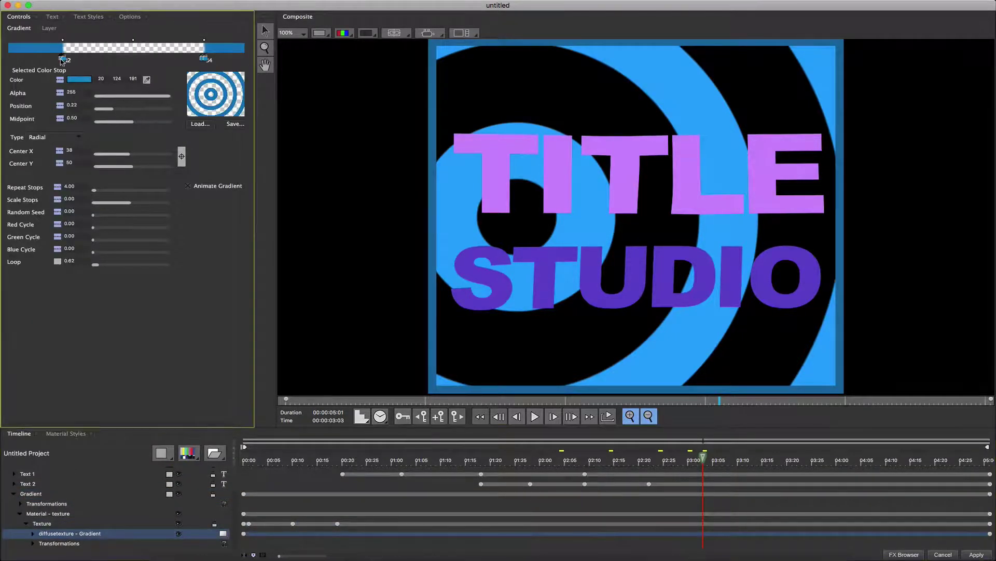
left_click(95, 191)
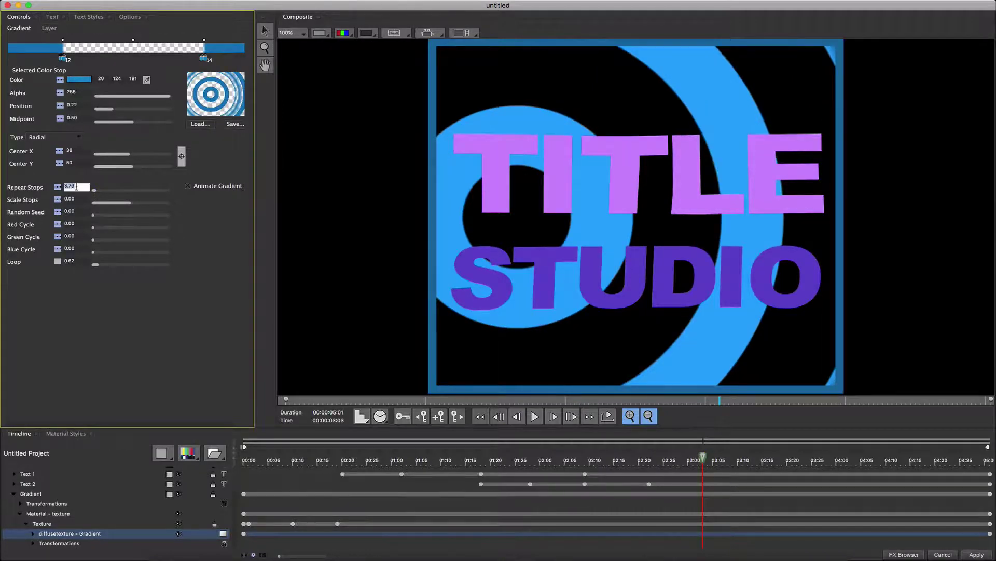
type("6")
key("Return")
left_click_drag(100, 268, 103, 271)
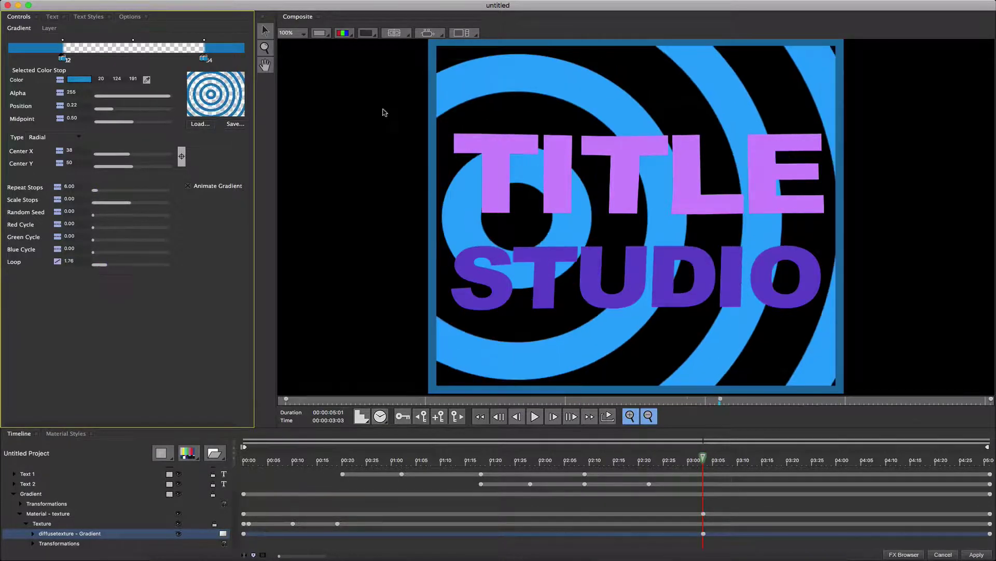
left_click_drag(710, 399, 619, 399)
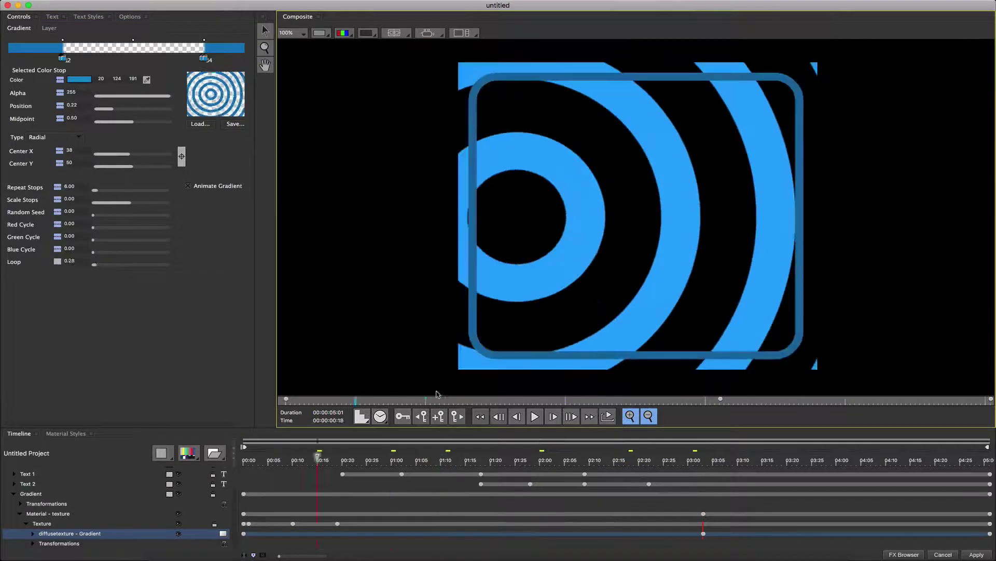
Replace the Text 1 wording with PRESET and reduce its font size to 91 so it fits inside the square
left_click(27, 473)
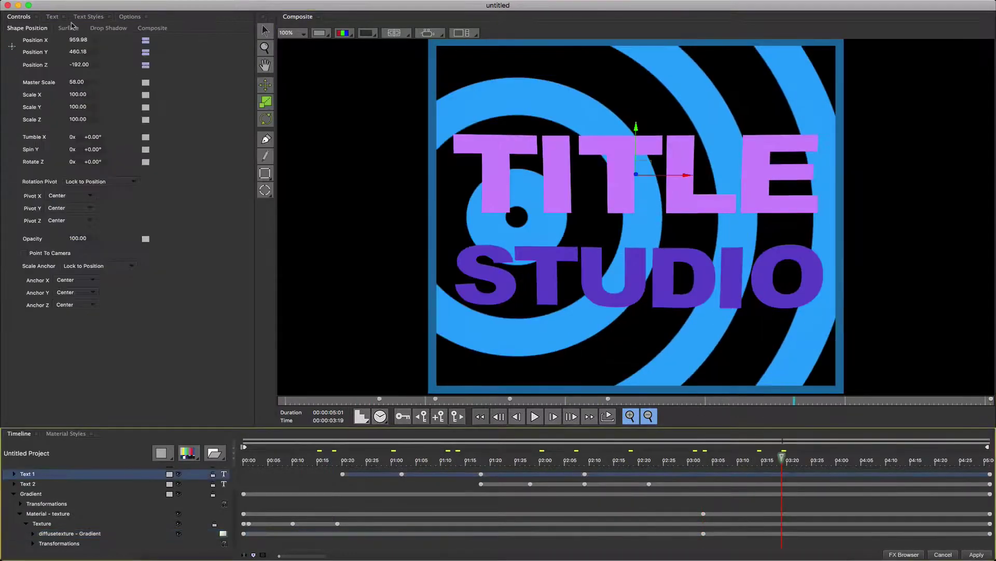
left_click(52, 16)
left_click_drag(229, 86, 59, 83)
type("PRESET")
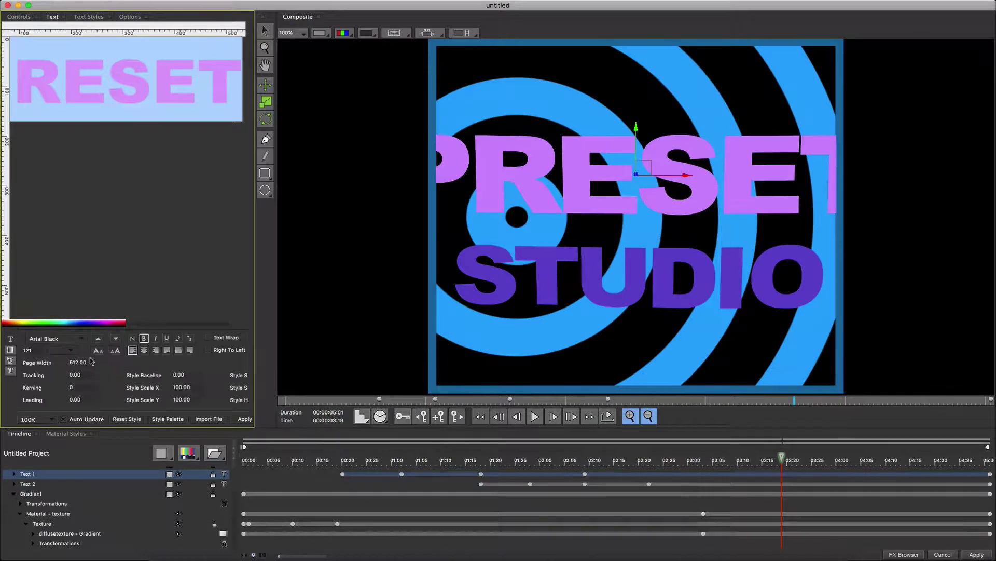
left_click(98, 351)
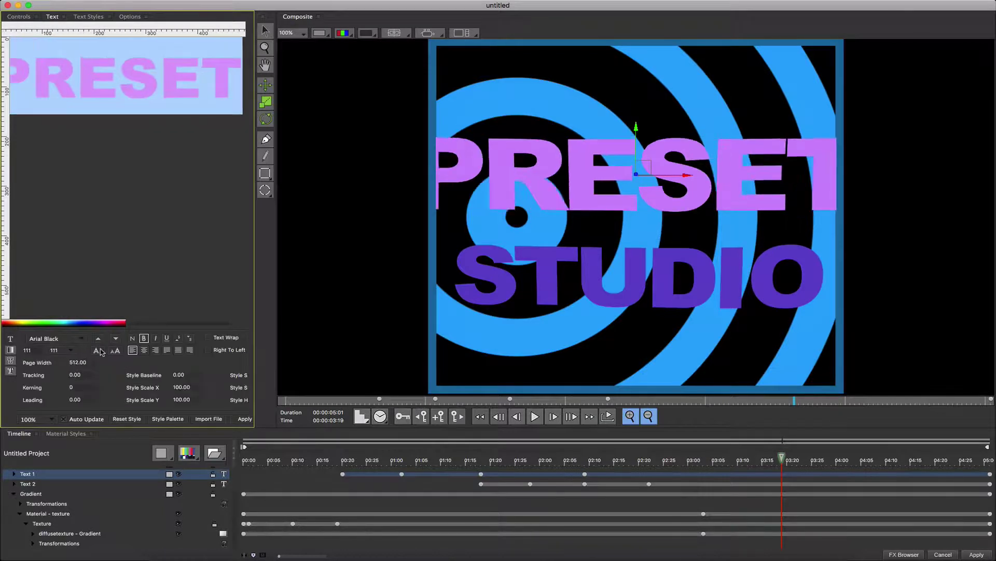
left_click(99, 351)
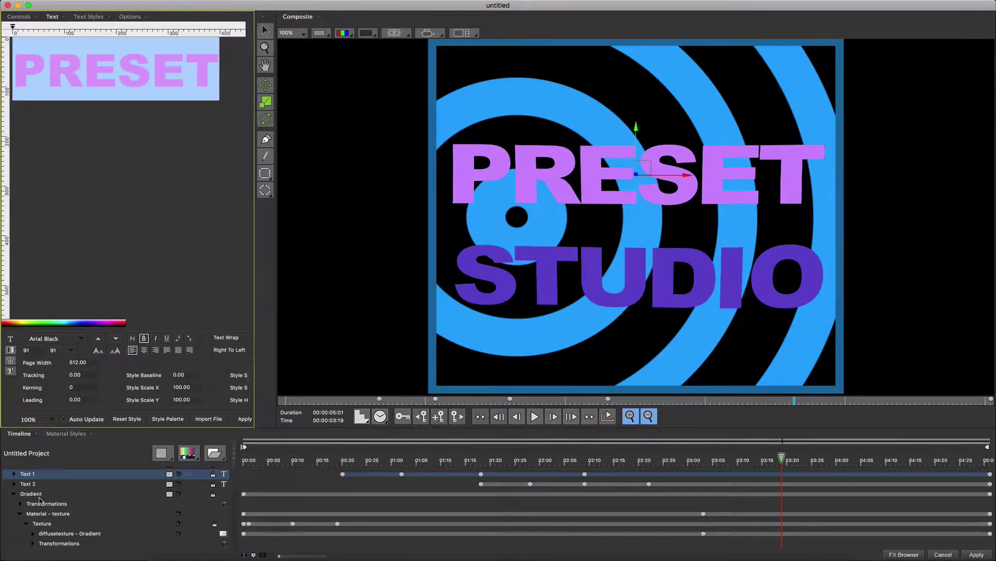
Replace the Text 2 wording with EFFECTS and reduce its font size to fit inside the square
left_click(27, 483)
type("EFFECTS")
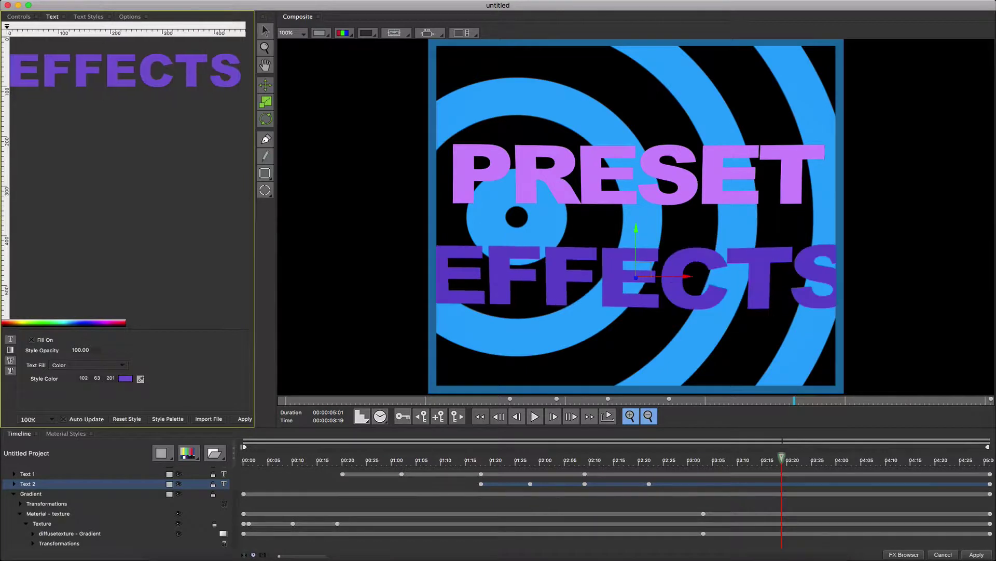
key("super+a")
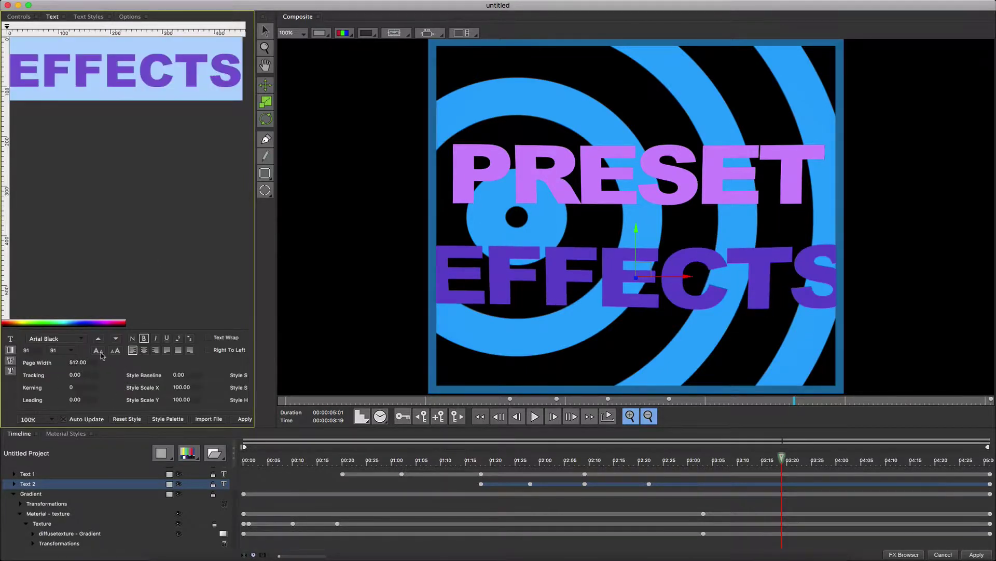
left_click(99, 352)
Scrub back through the edited title, return to DaVinci Resolve, and scrub the composited clip to its start
left_click_drag(782, 457, 439, 429)
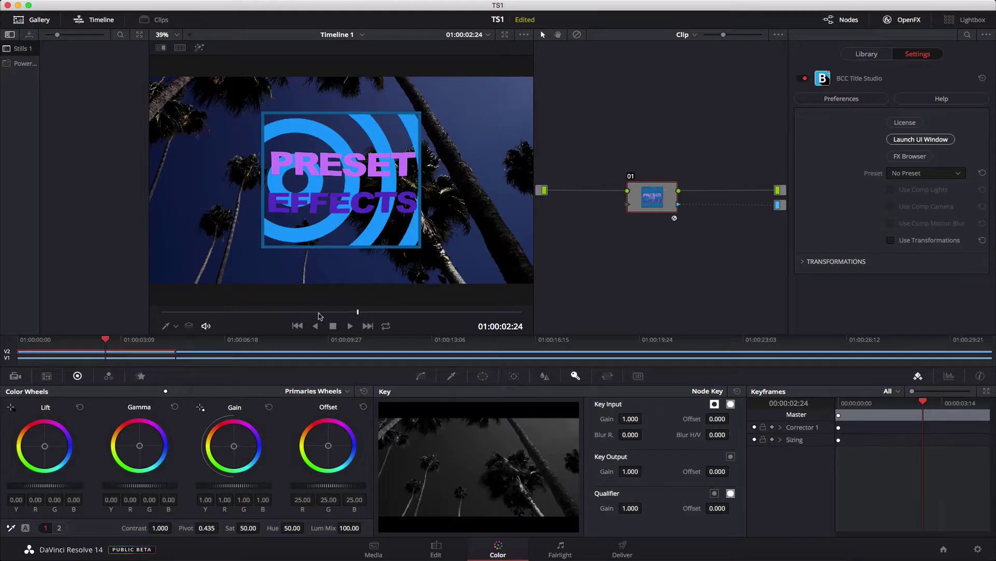
left_click_drag(321, 315, 171, 311)
left_click_drag(172, 312, 161, 312)
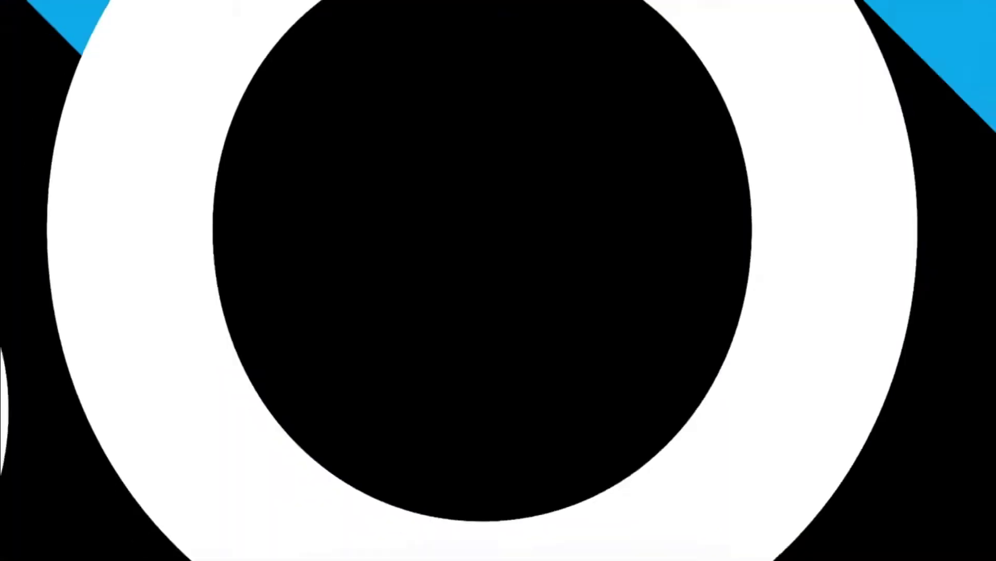